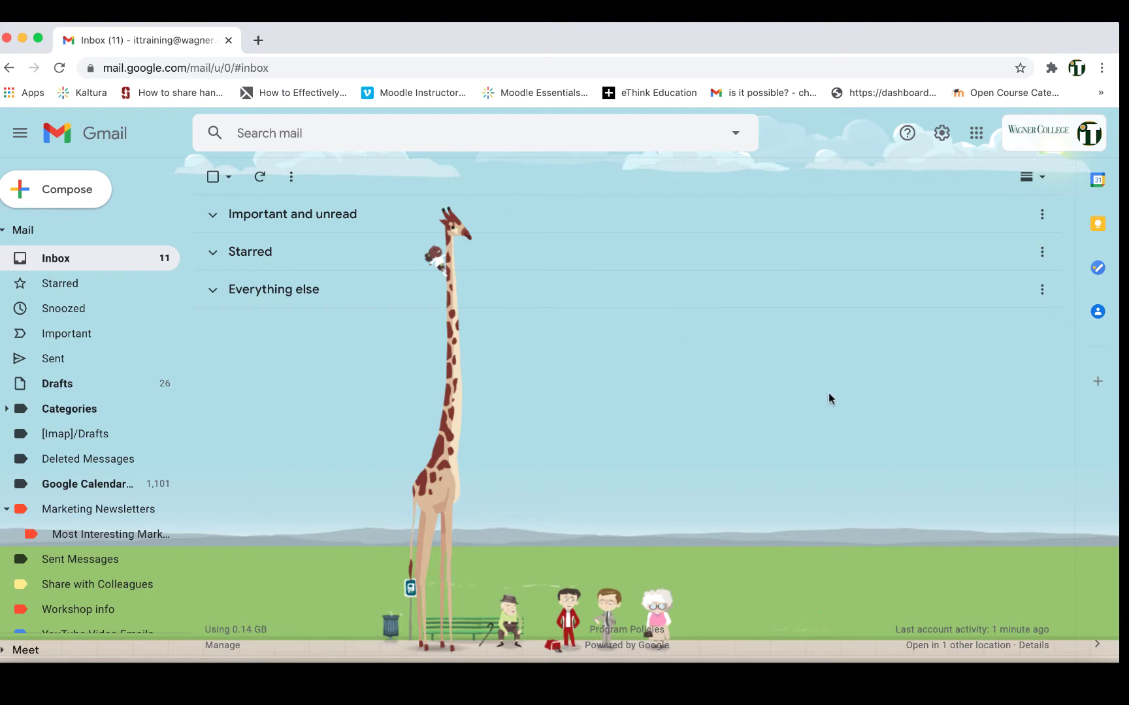
Switch from the Gmail inbox to Google Drive.
left_click(977, 136)
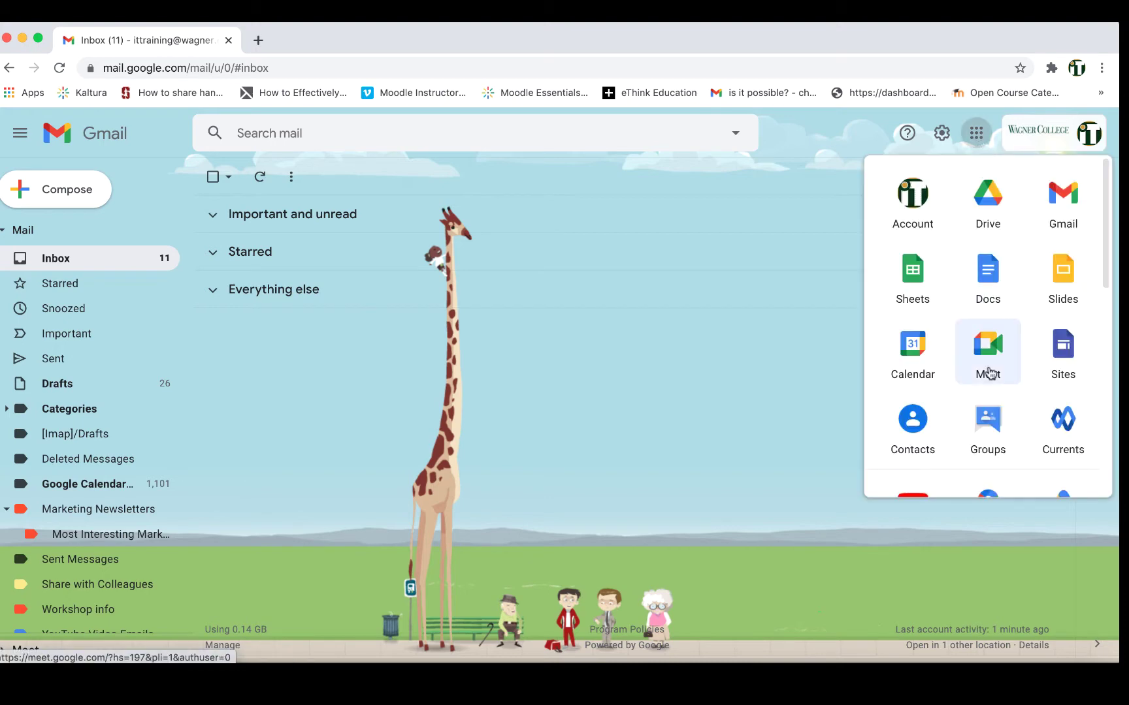
left_click(979, 234)
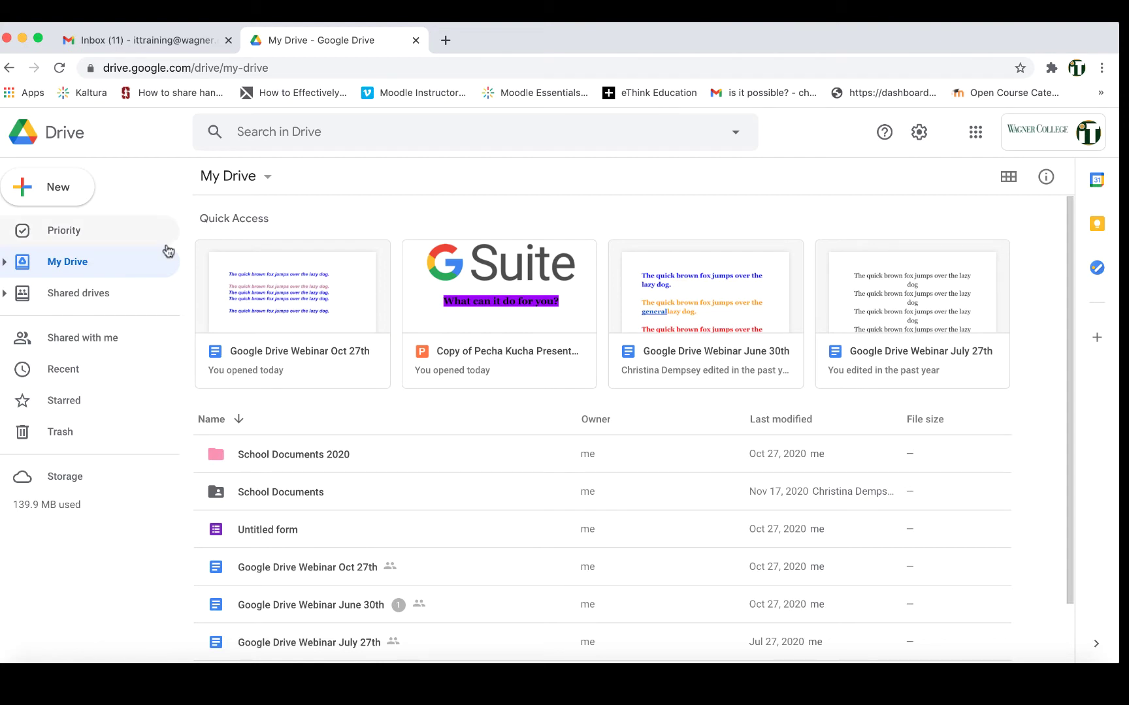
left_click(80, 199)
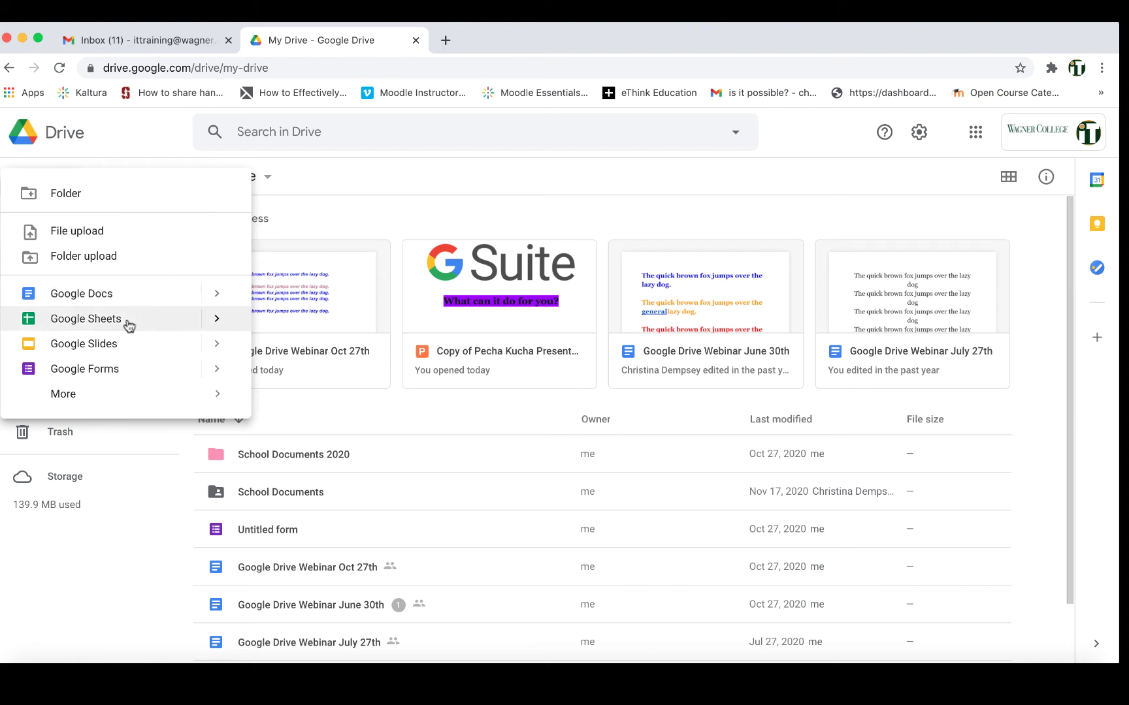
left_click(144, 151)
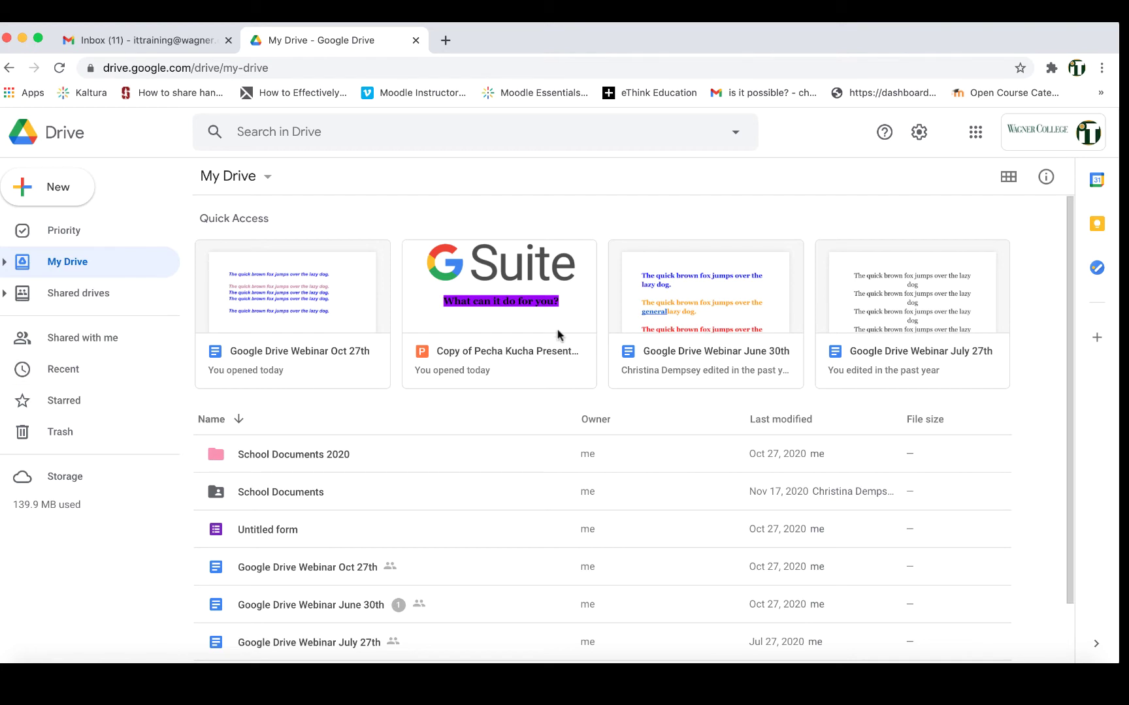
left_click(921, 132)
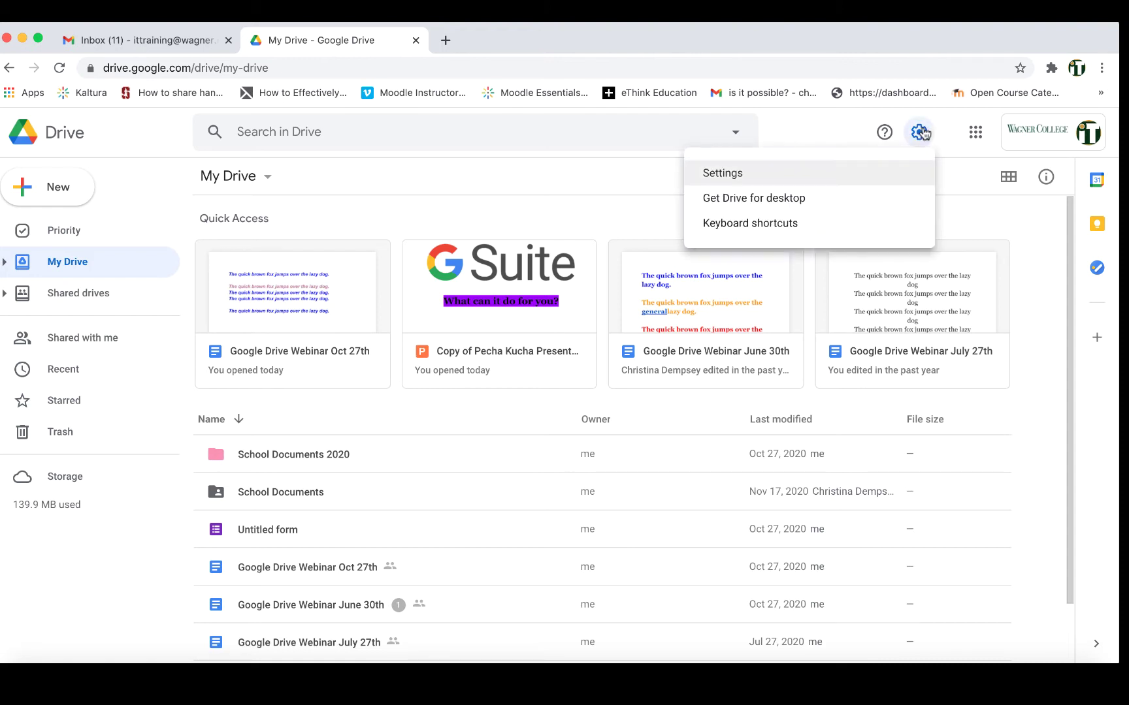
left_click(919, 138)
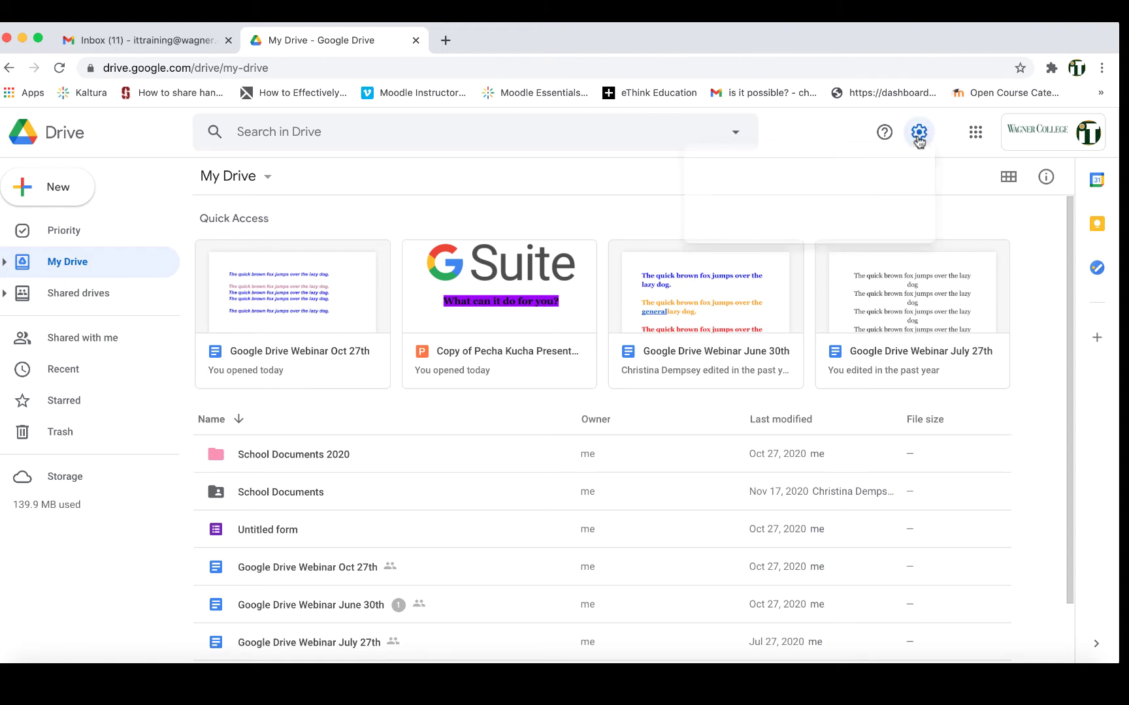
View the My Drive files in grid layout and return to the list layout.
left_click(1009, 186)
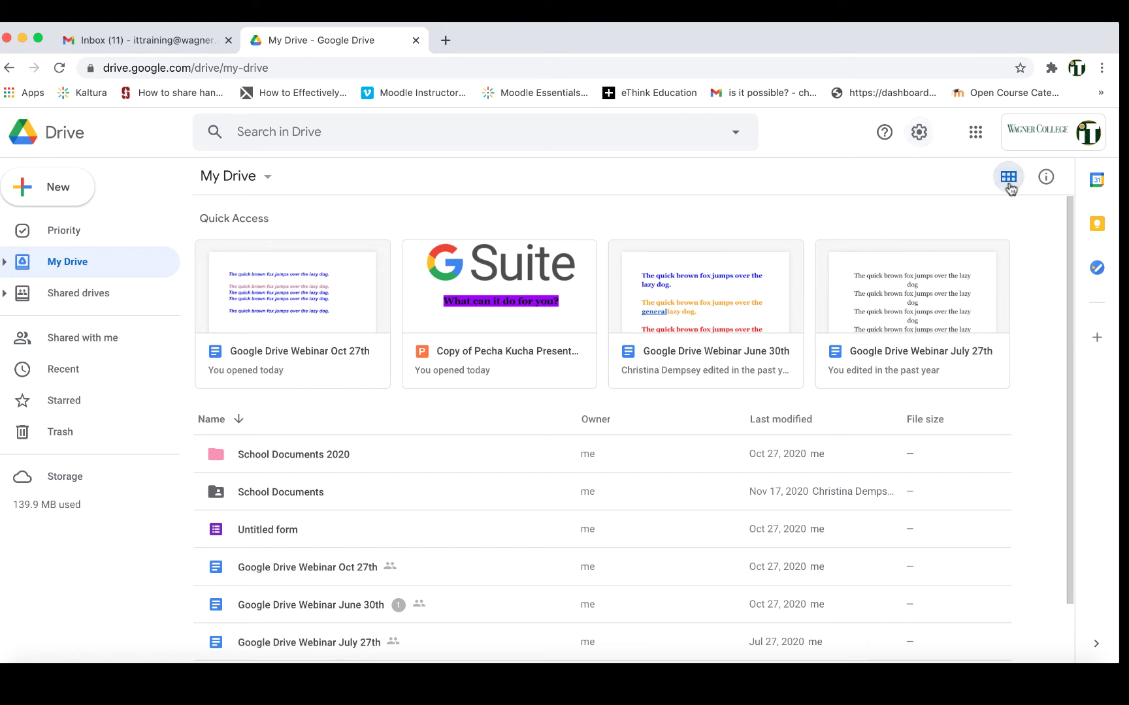
scroll(884, 385, "down", 3)
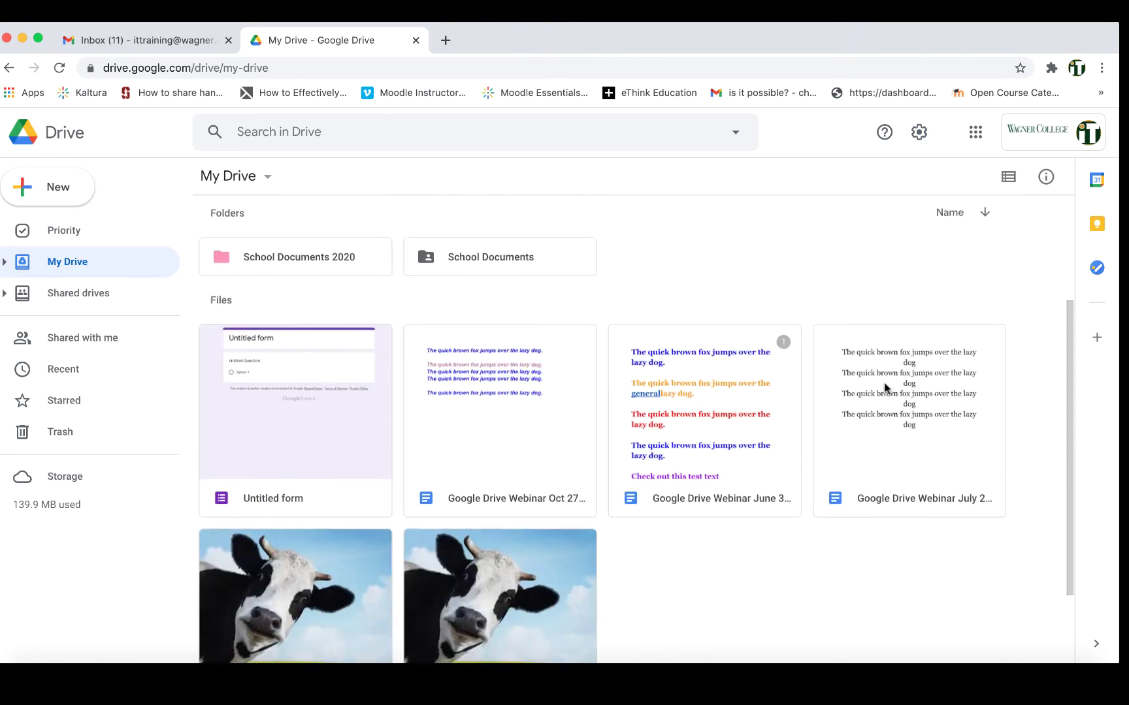
scroll(884, 386, "up", 3)
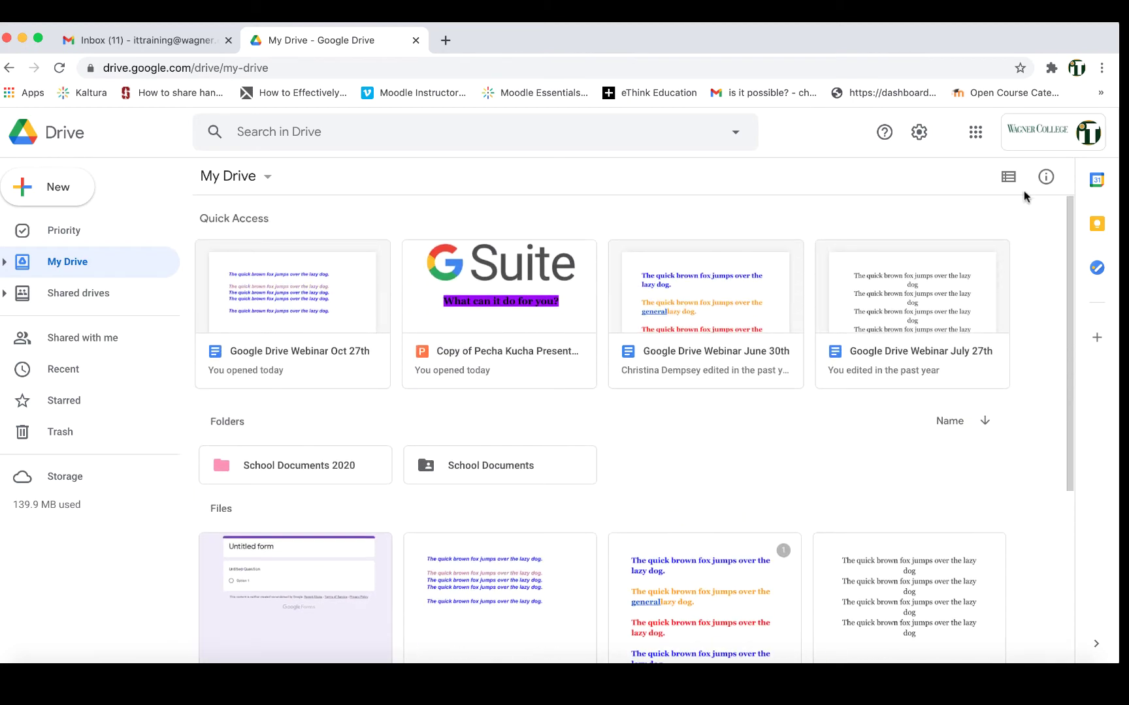
left_click(1008, 177)
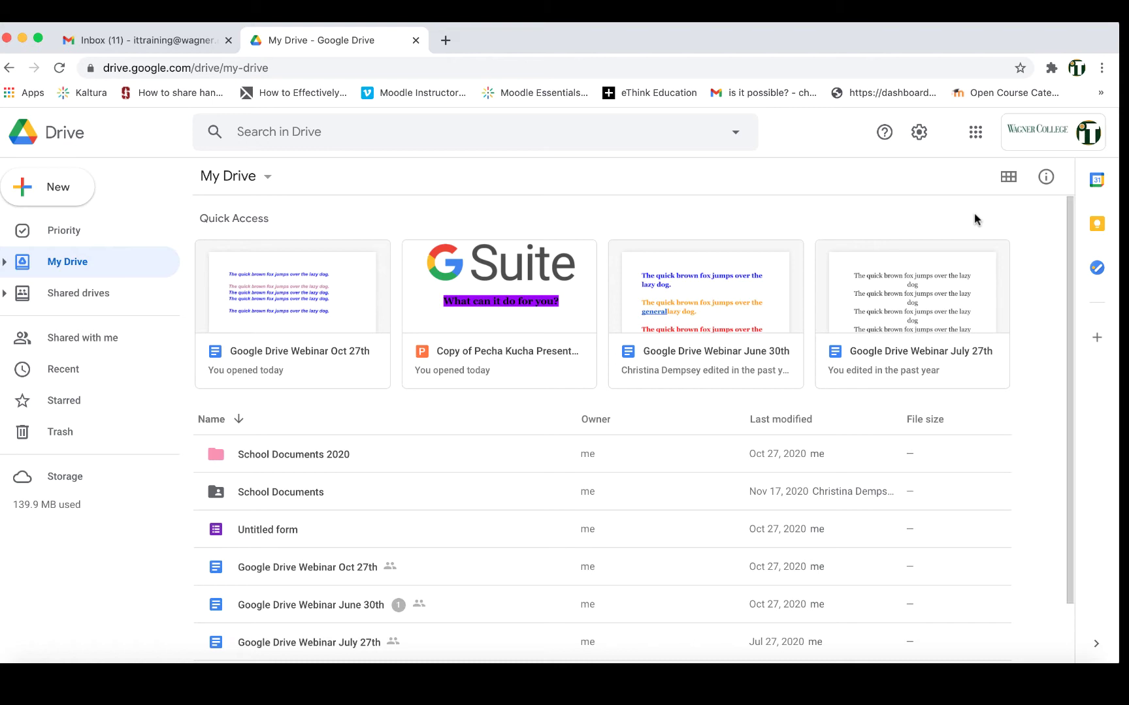
Upload the file Moodle 3.4 Guide for Students.docx from the Google Drive Webinar folder and dismiss the upload notice.
left_click(86, 189)
left_click(81, 228)
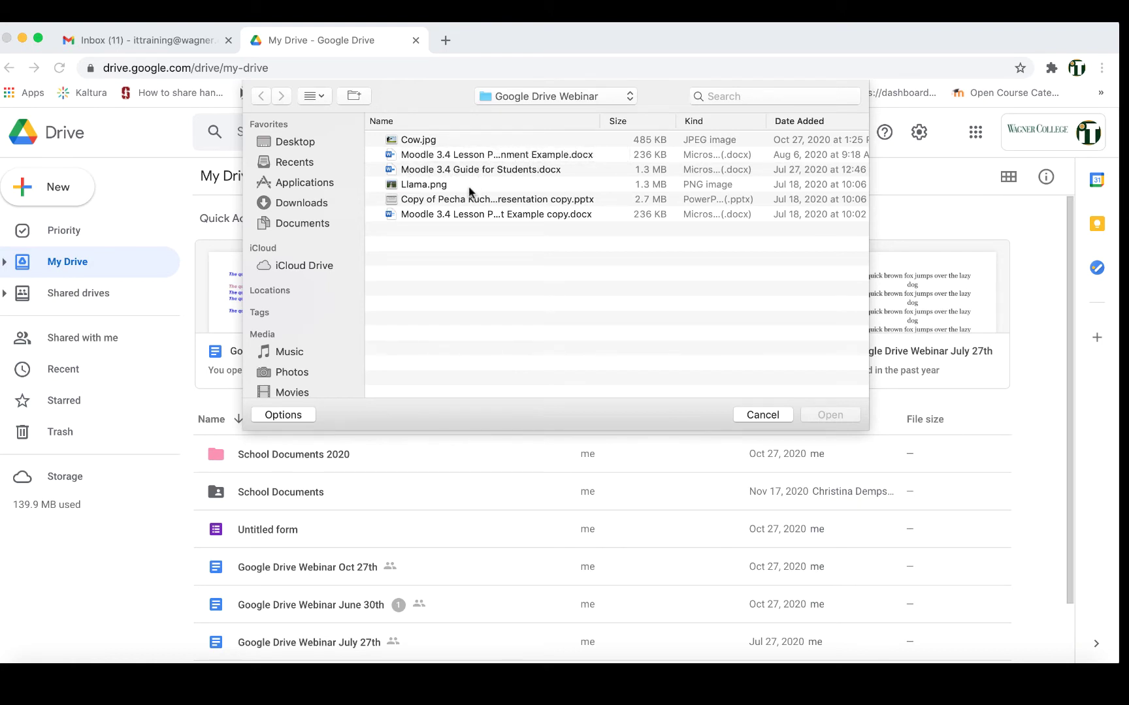
left_click(513, 171)
left_click(827, 416)
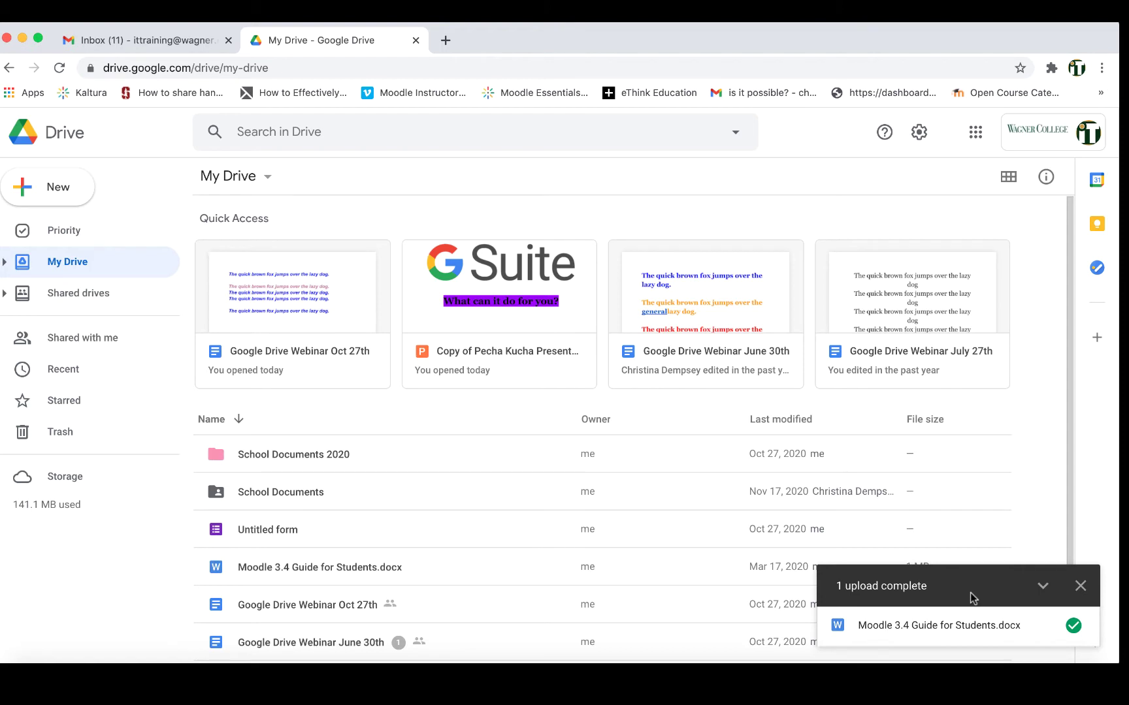
left_click(1080, 586)
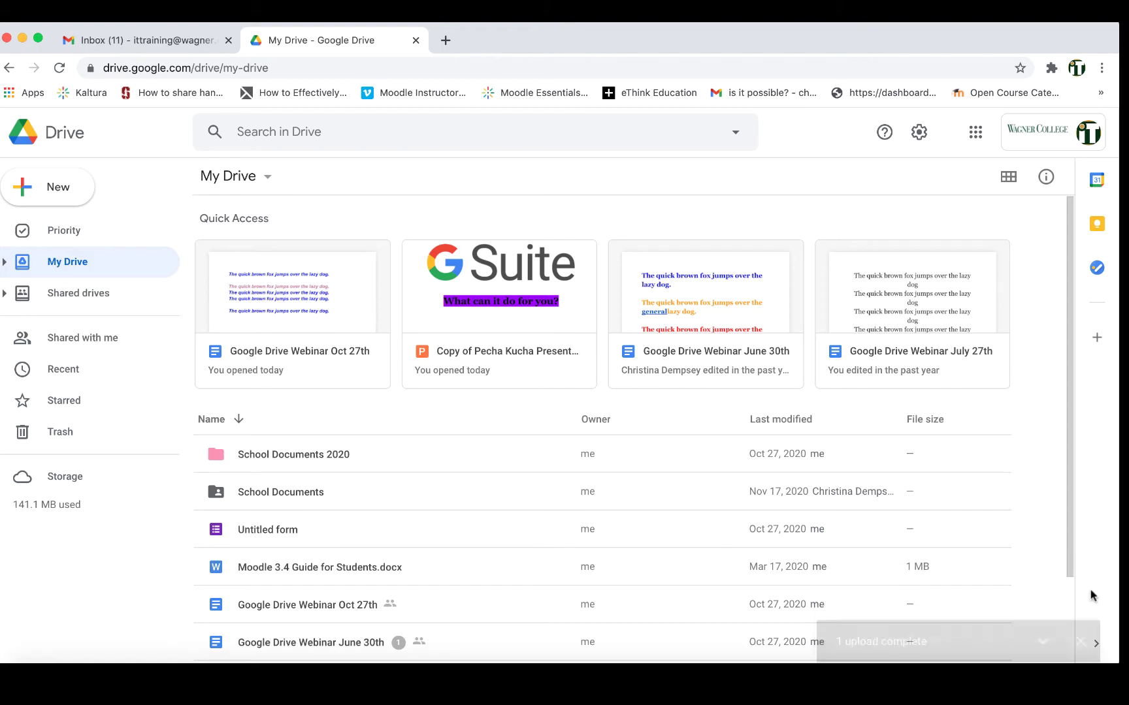
Open Moodle 3.4 Guide for Students.docx from the recent files.
left_click(91, 369)
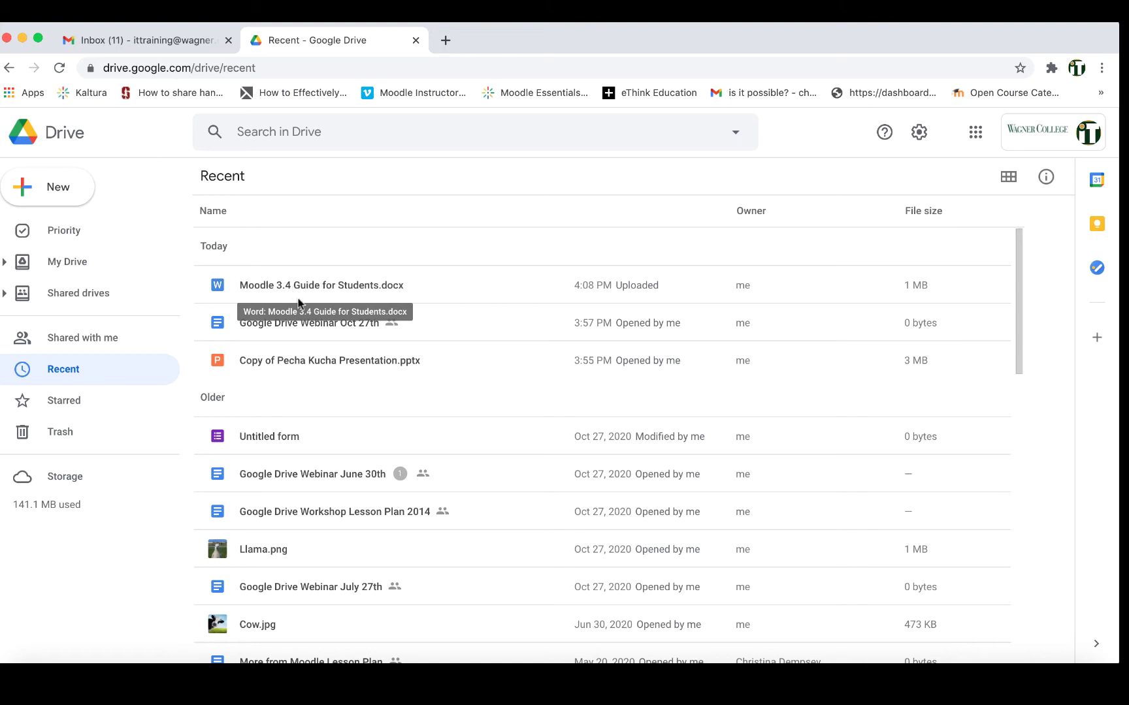
double_click(352, 284)
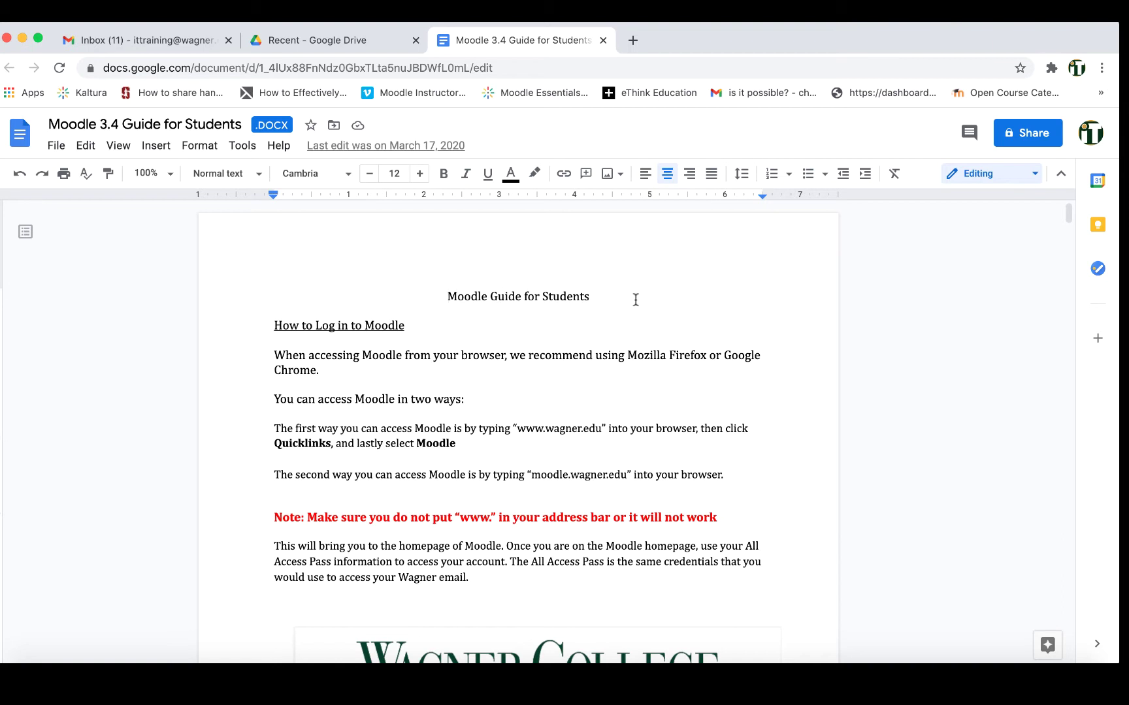
Format the title "Moodle Guide for Students" with font size 30, underlining and a dark red text colour.
left_click_drag(635, 300, 448, 284)
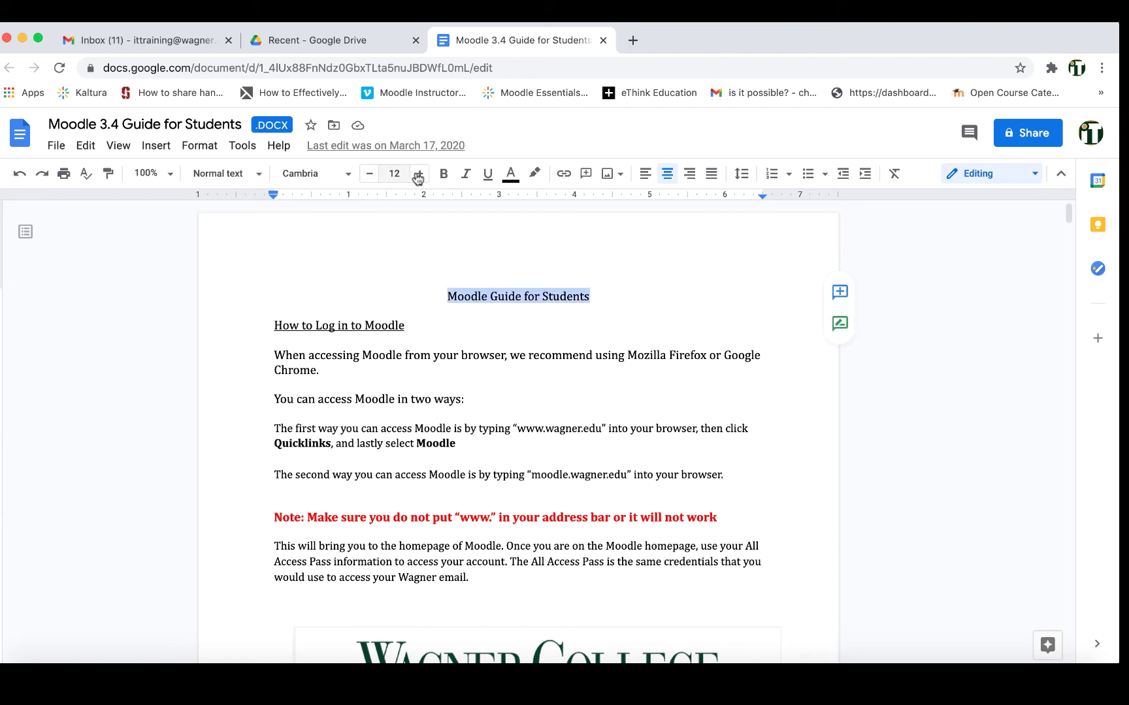
left_click(394, 174)
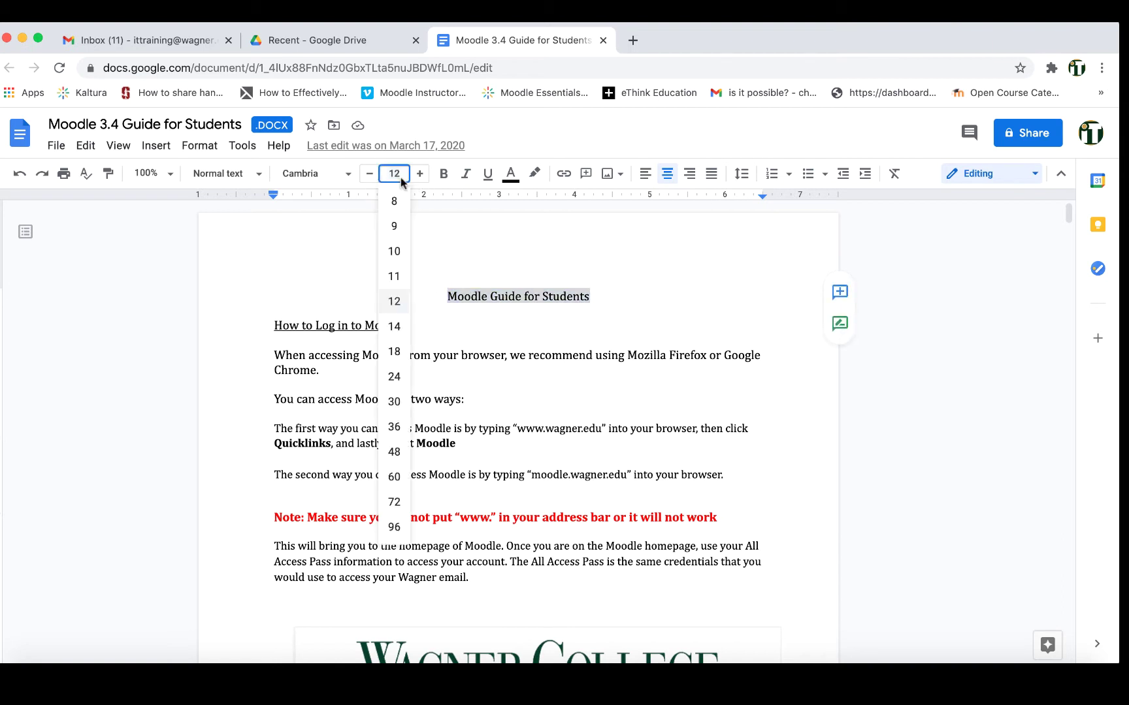
left_click(393, 400)
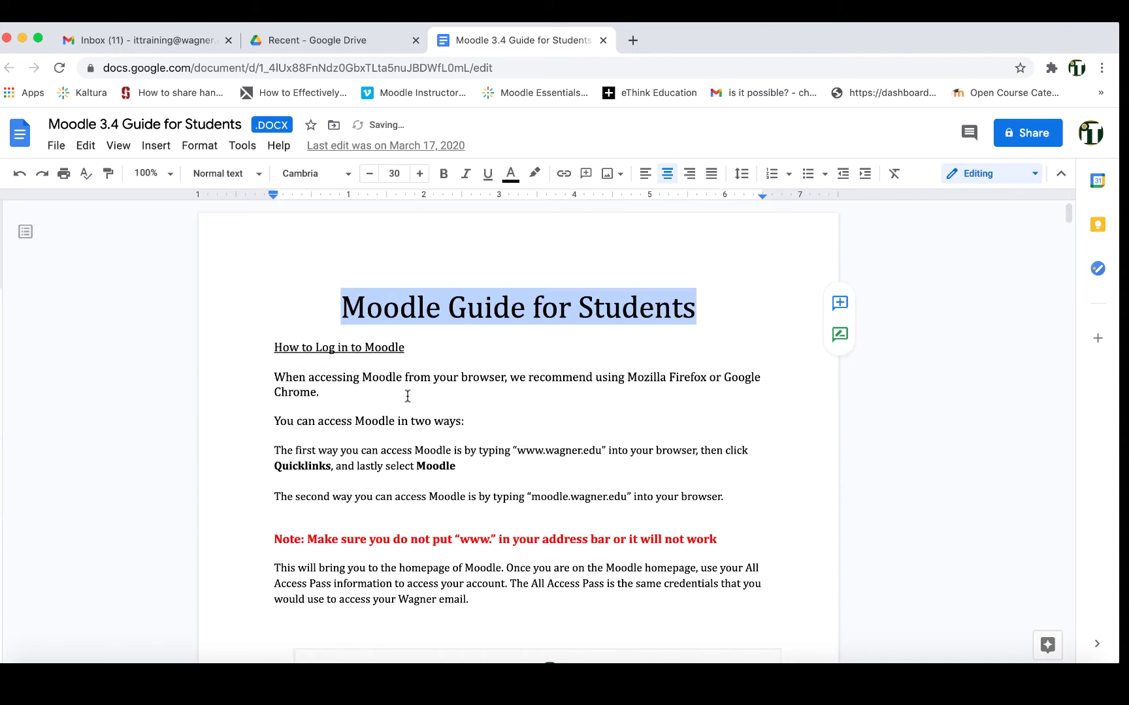
left_click(488, 175)
left_click(510, 173)
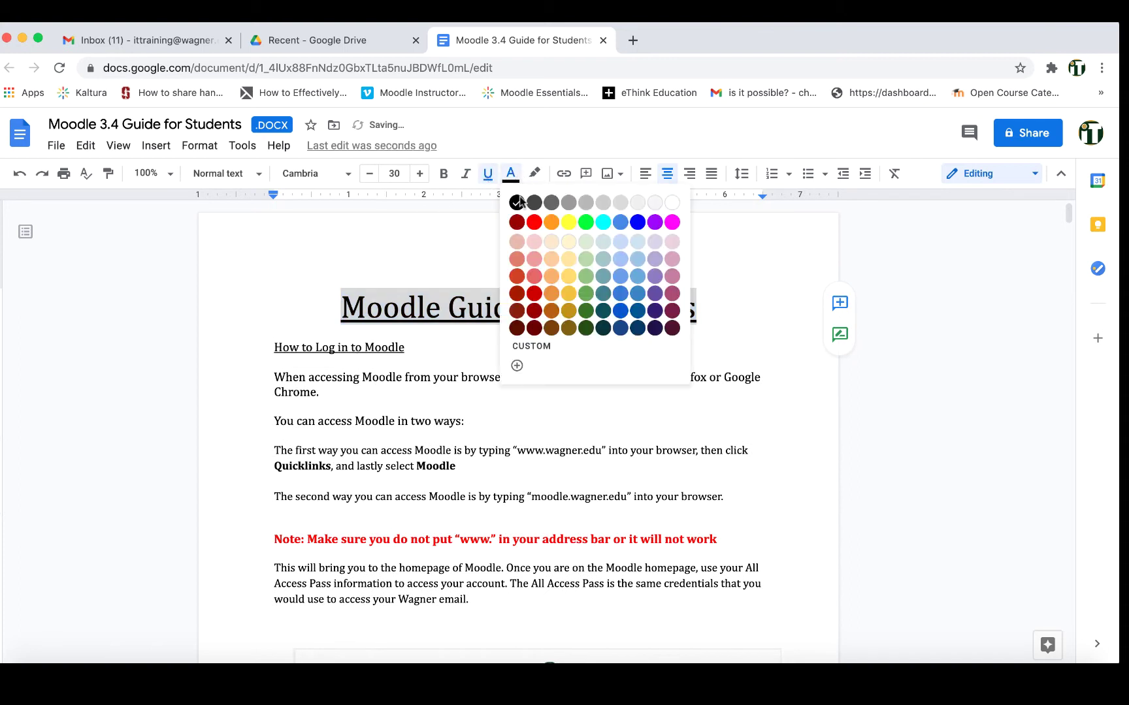
left_click(534, 294)
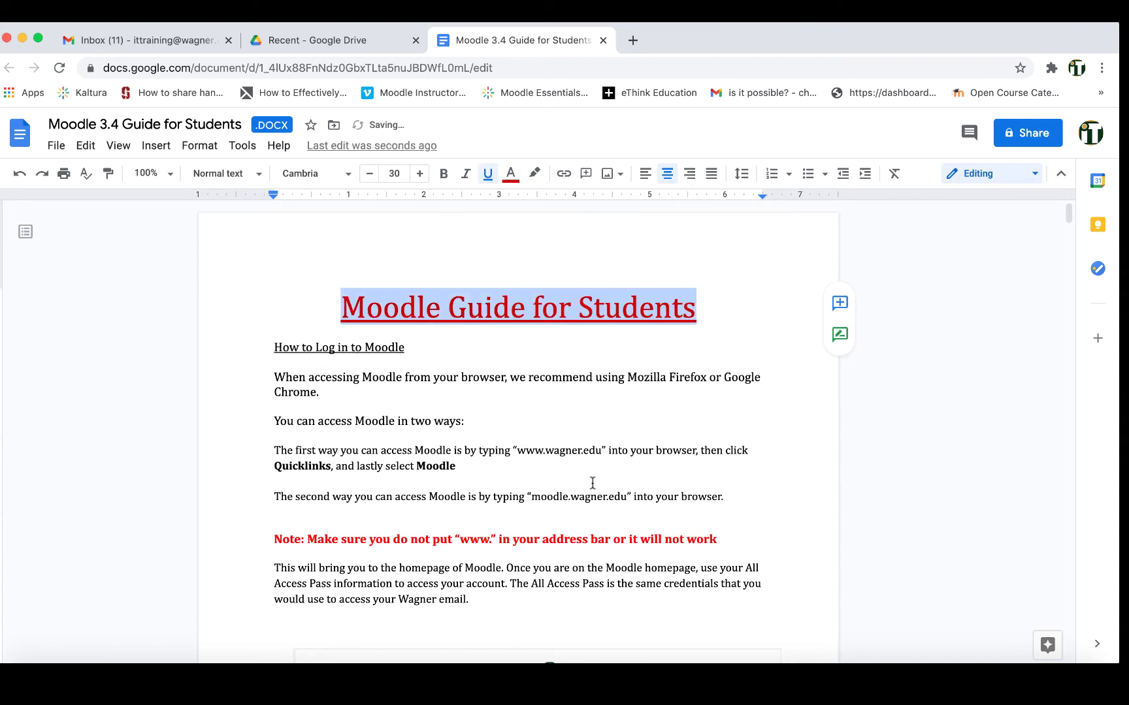
Colour the text purple from "You can access Moodle in two ways:" through the paragraph on the first way.
left_click_drag(553, 469, 481, 403)
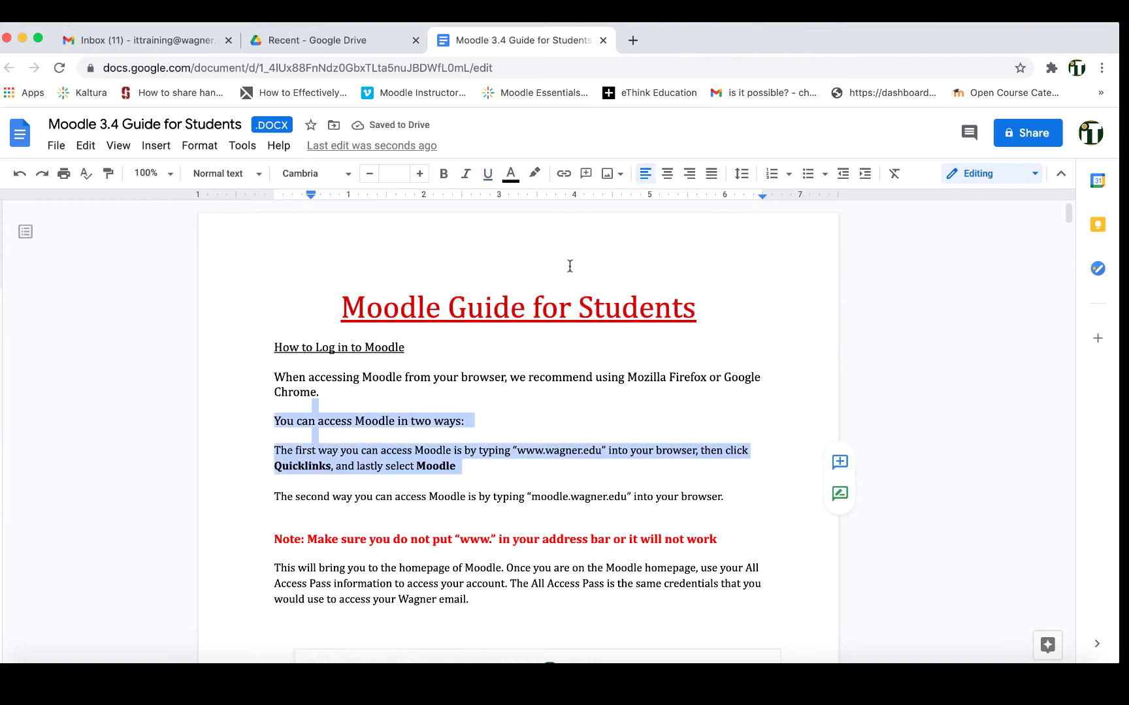
left_click(511, 174)
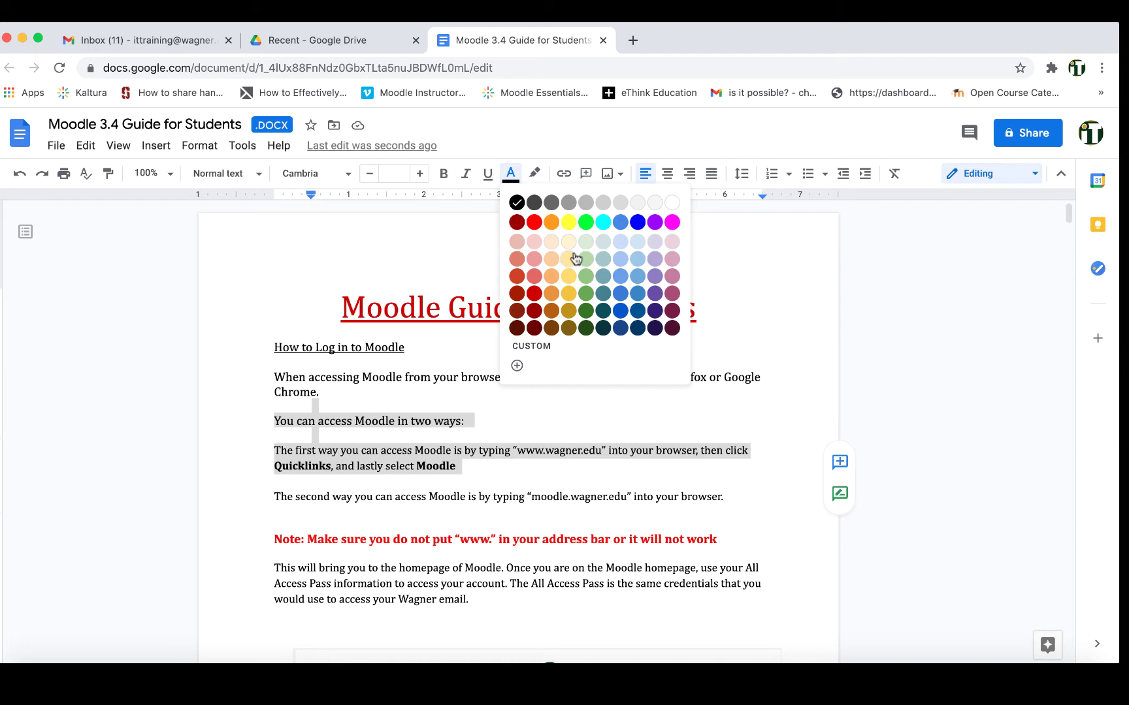
left_click(654, 223)
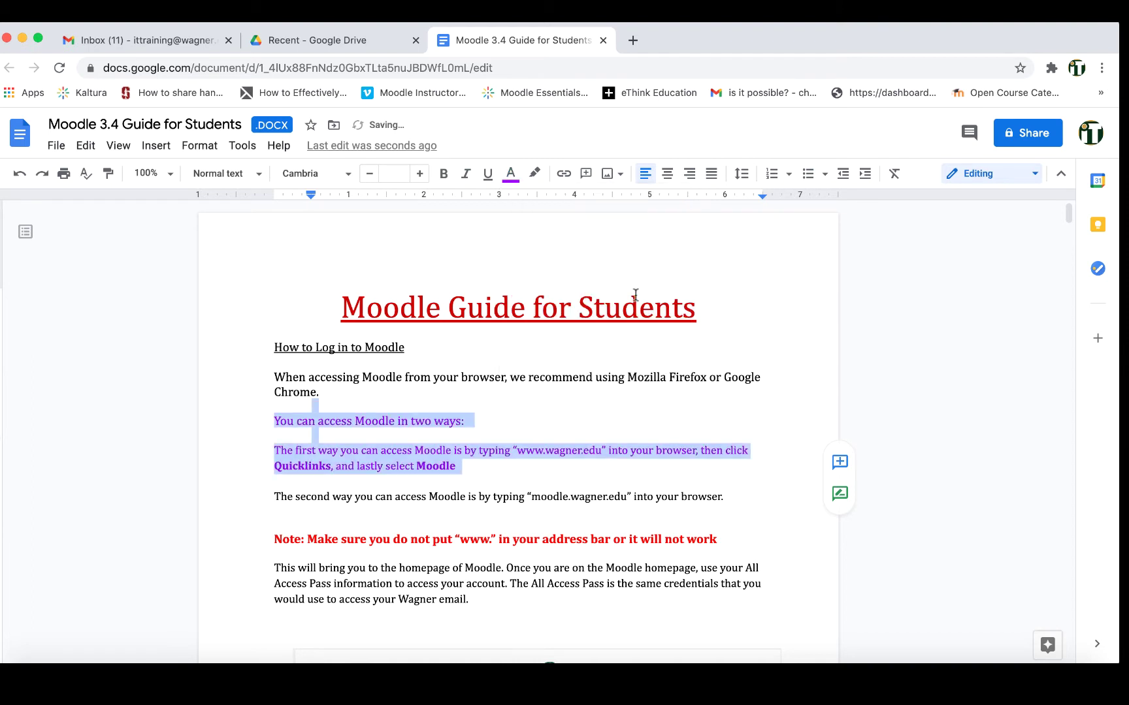
left_click(574, 409)
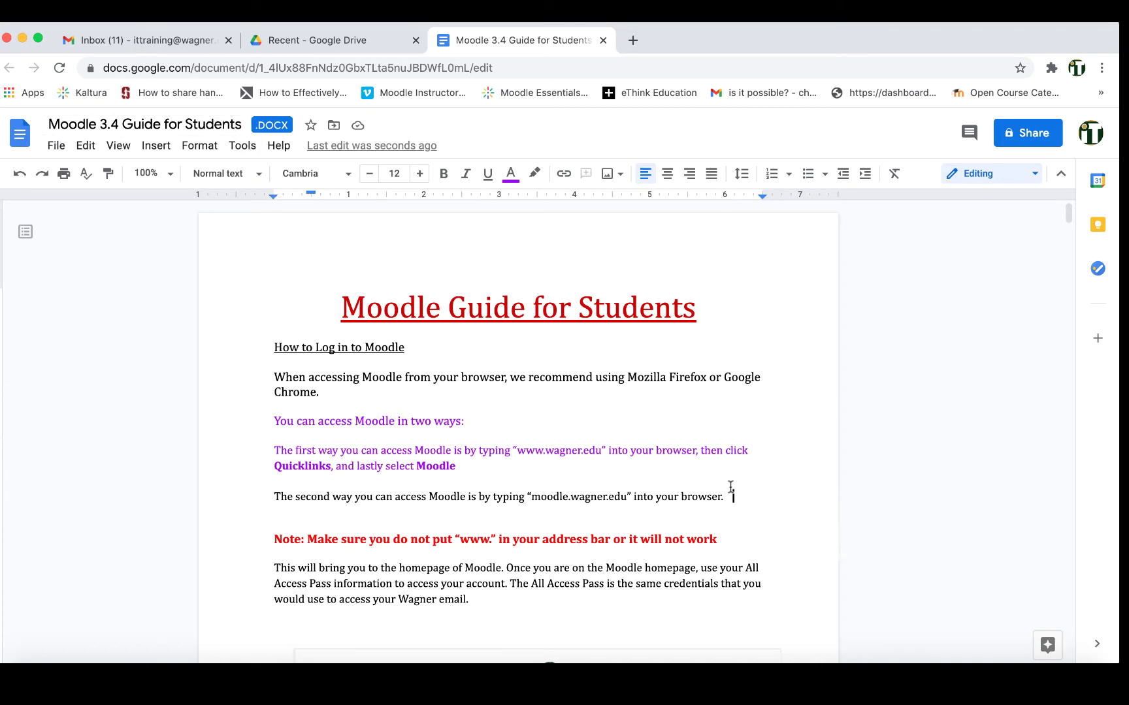
Colour the sentence about the second way to access Moodle blue and close the document.
left_click_drag(730, 493, 727, 483)
left_click(510, 173)
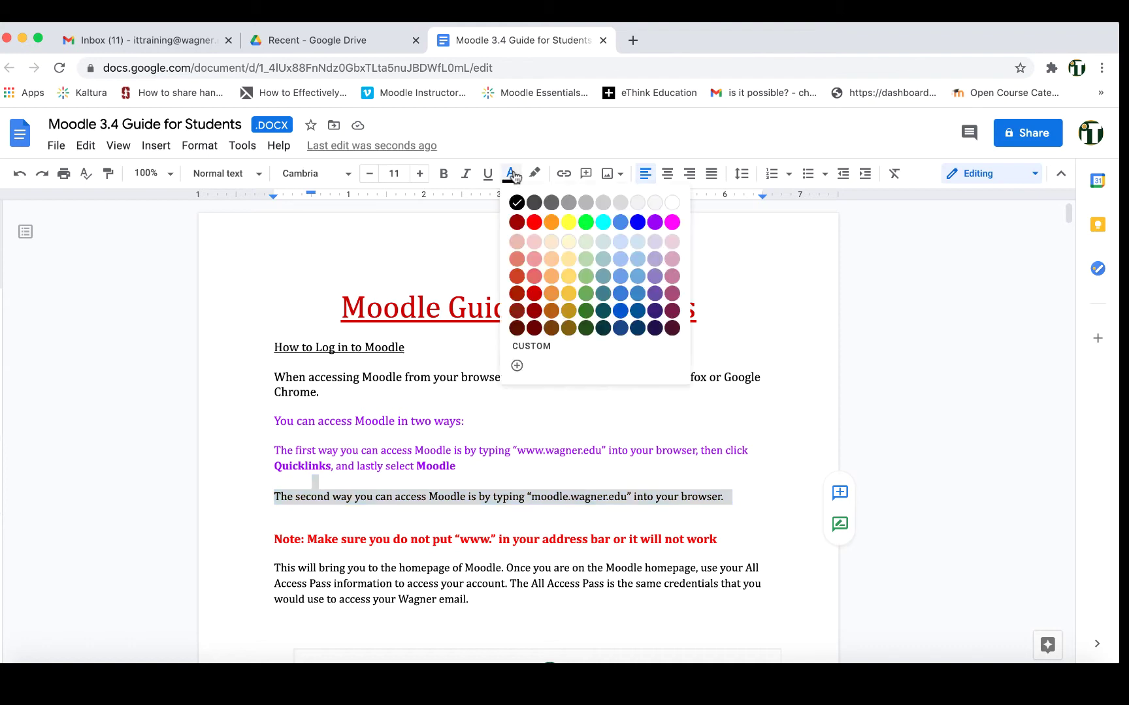
left_click(637, 222)
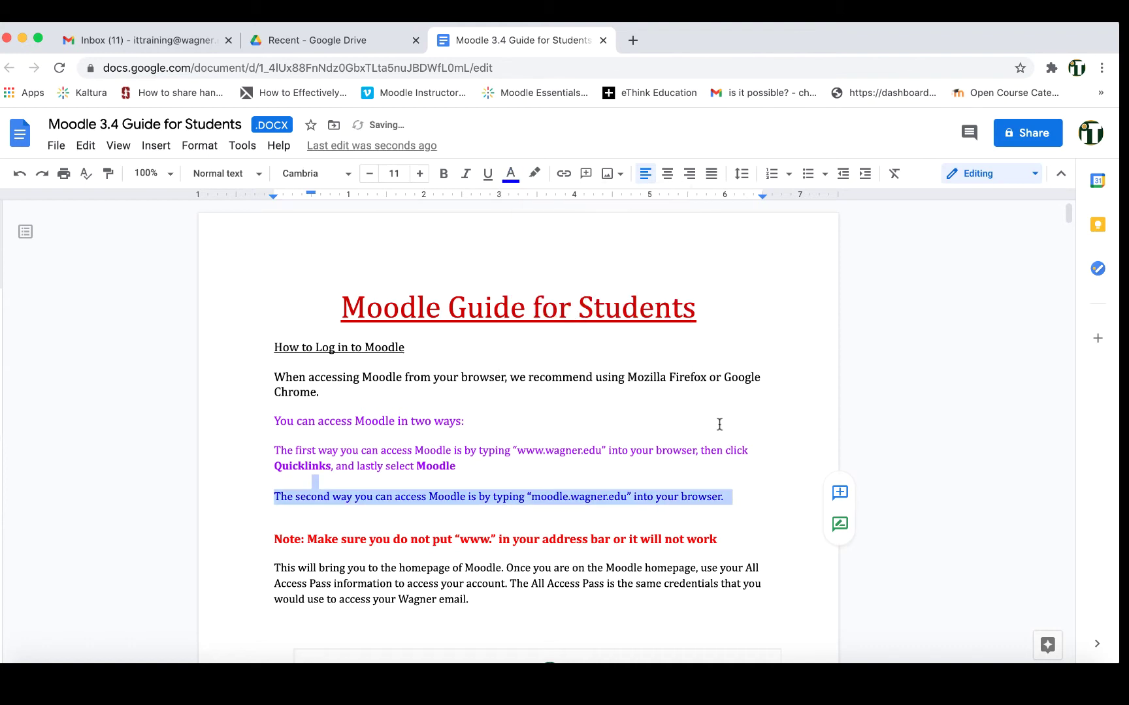
left_click(718, 425)
left_click(603, 40)
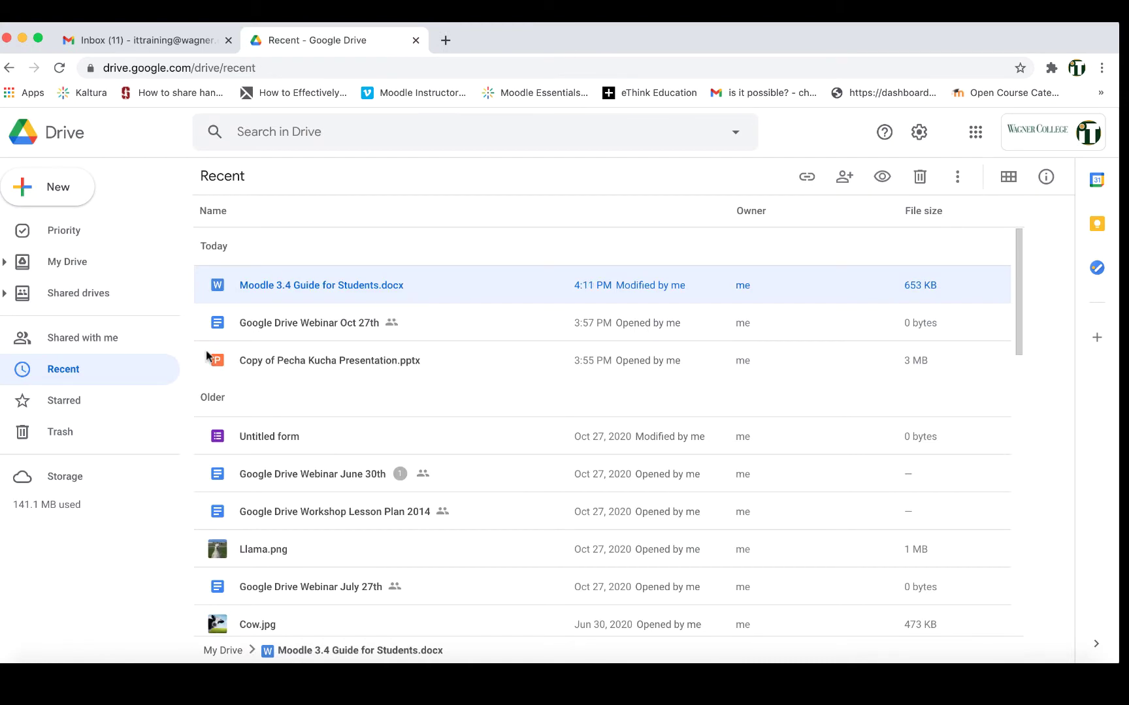
Reopen Moodle 3.4 Guide for Students.docx to check the saved formatting, and close it again.
double_click(369, 287)
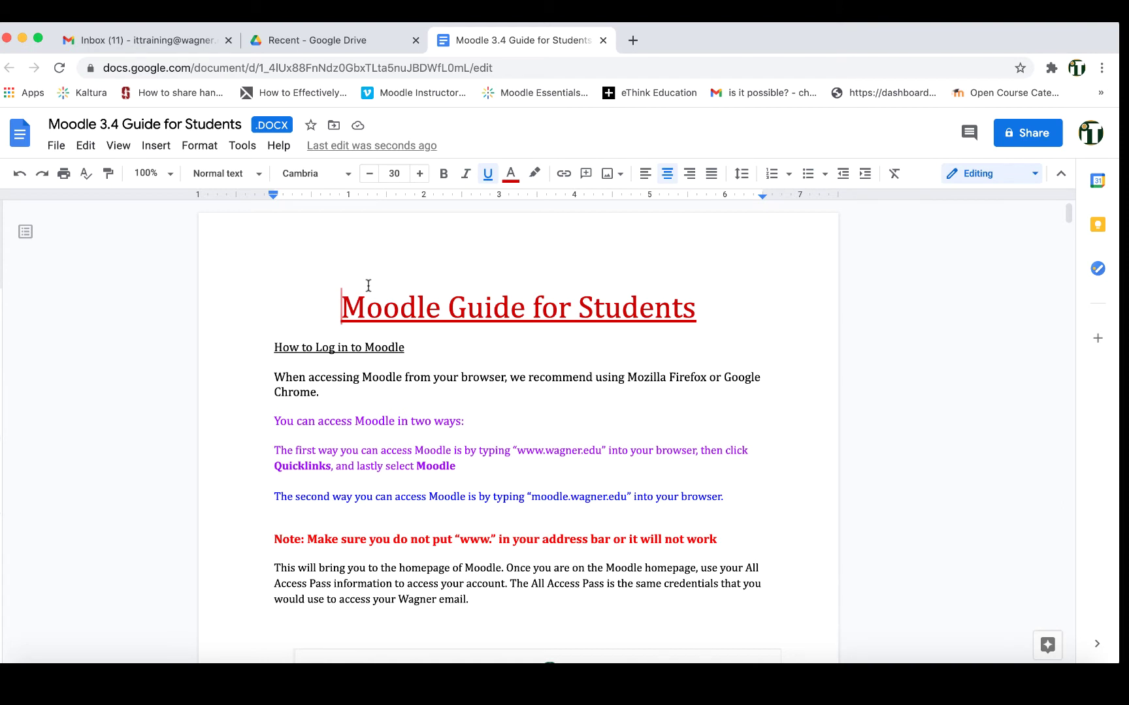
left_click(602, 40)
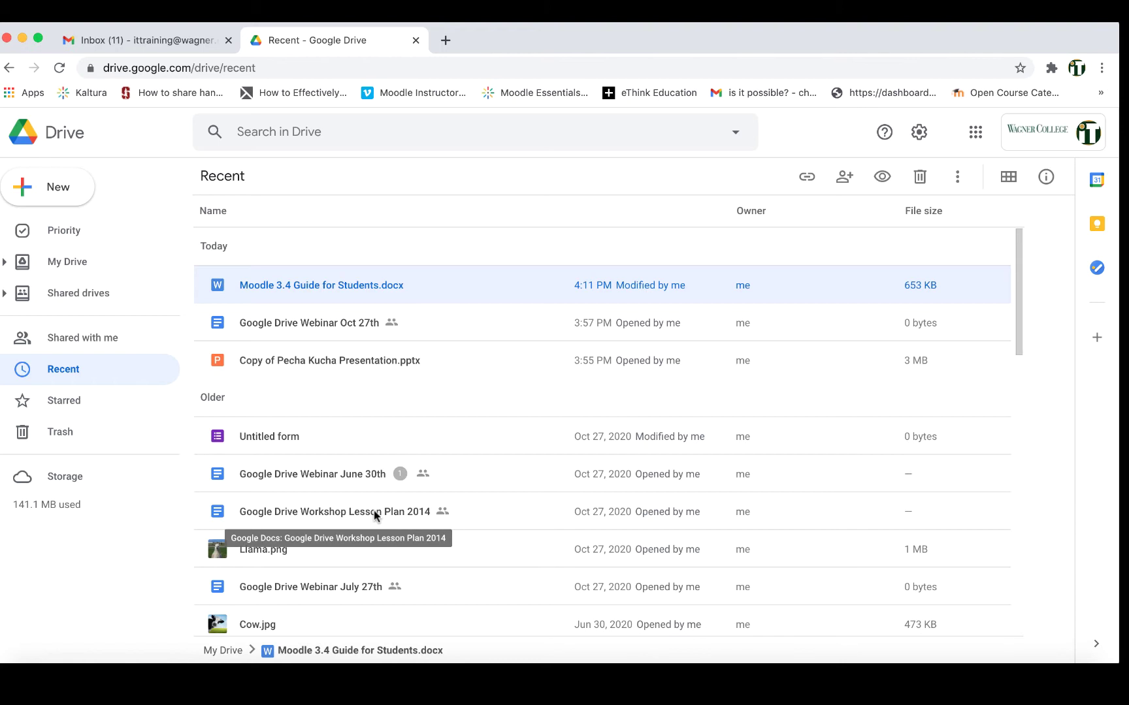
Create a new folder named School Documents 2021.
left_click(65, 200)
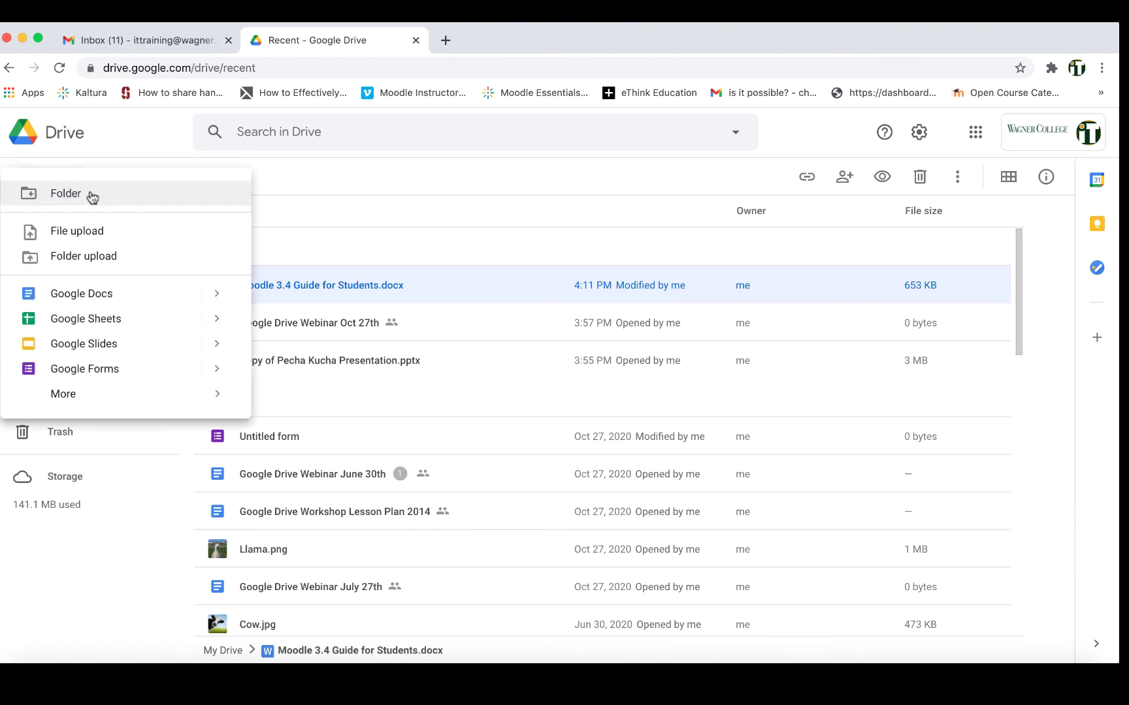
left_click(92, 198)
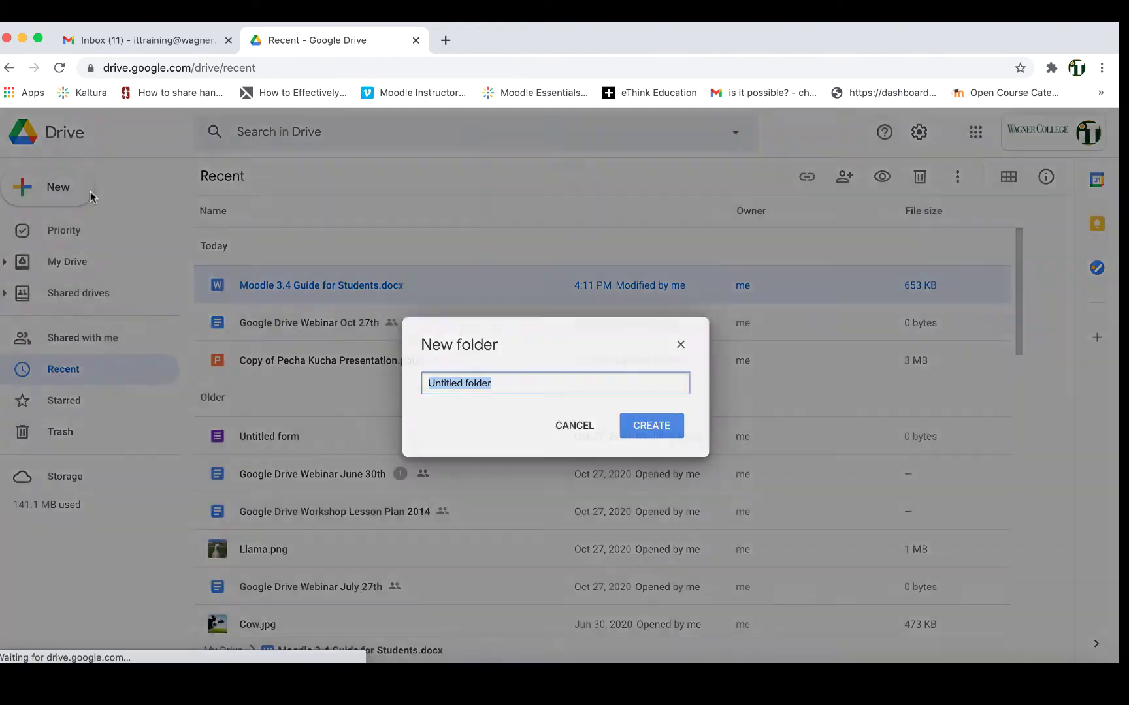
type("Sc")
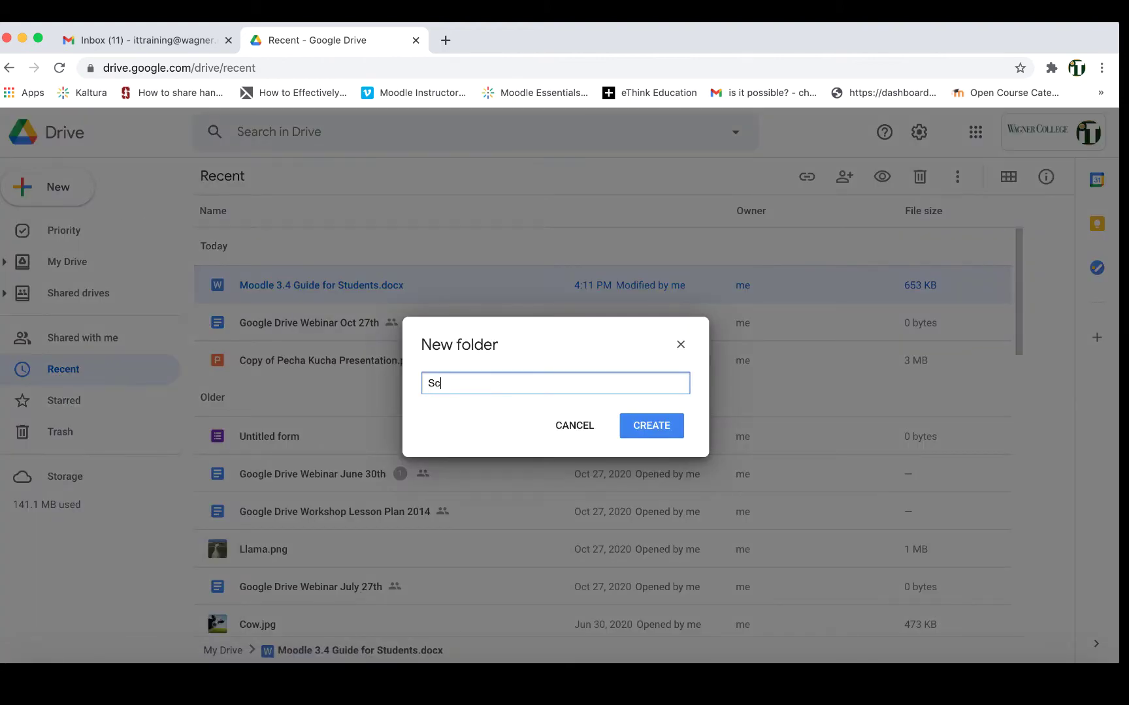
type("hool Documet")
key("BackSpace")
type("nts 2021")
left_click(652, 429)
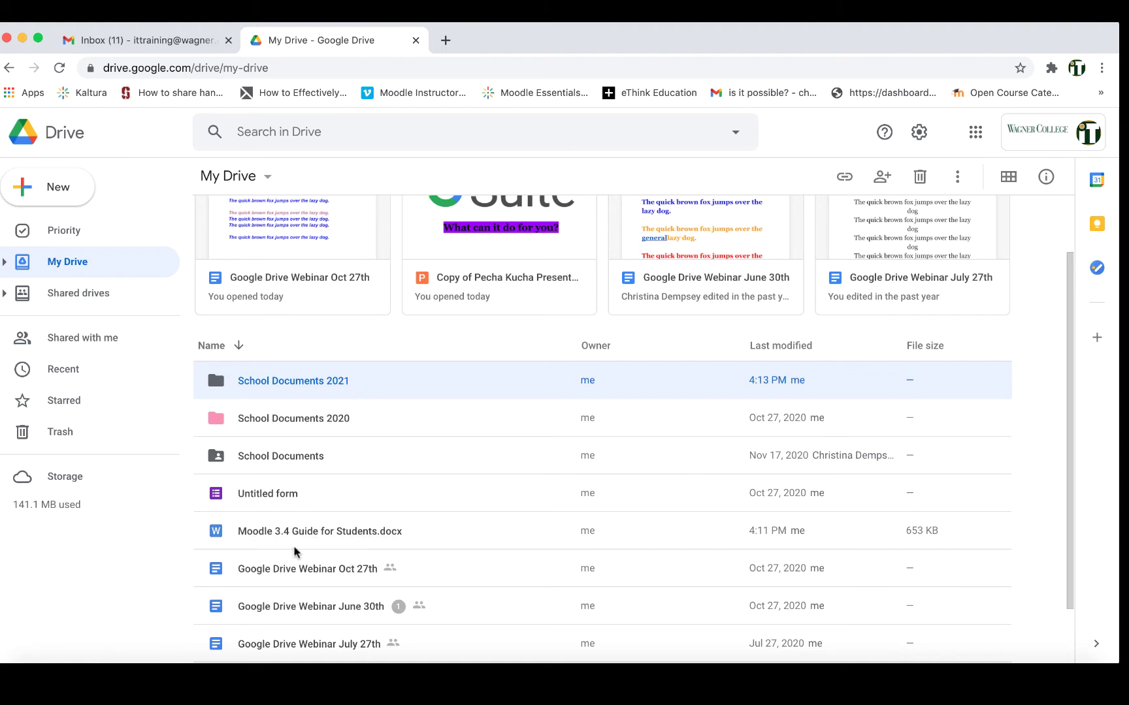
Move Moodle 3.4 Guide for Students.docx from My Drive into the School Documents 2021 folder.
left_click(316, 543)
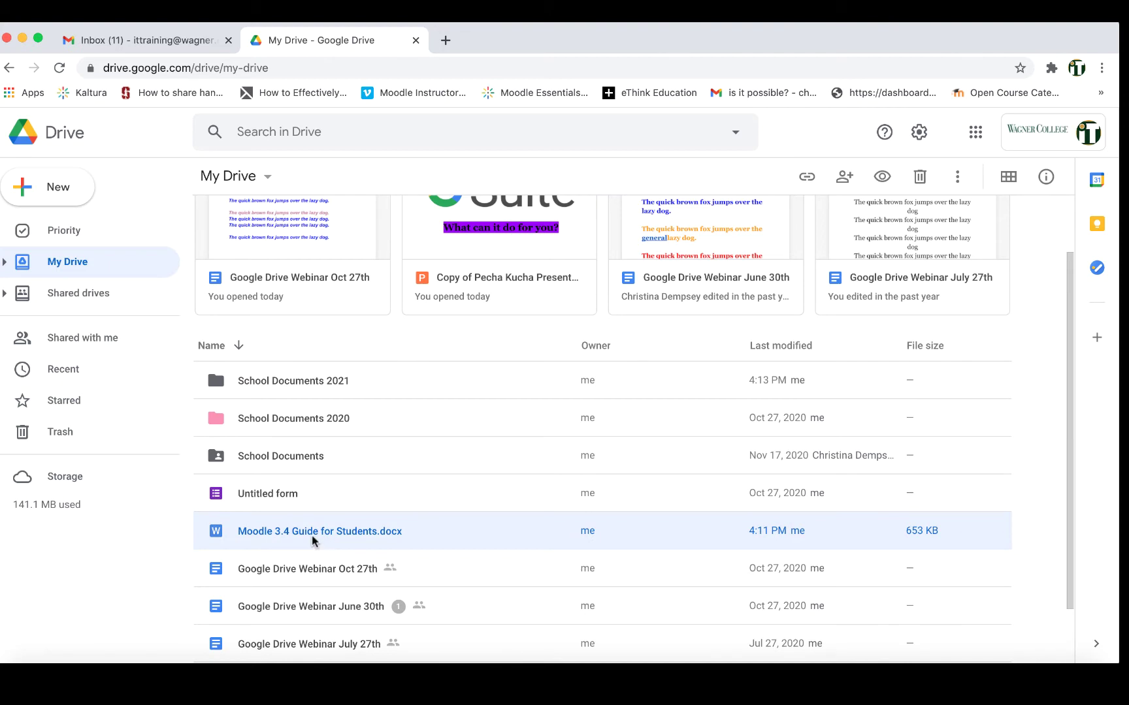
left_click_drag(312, 539, 351, 390)
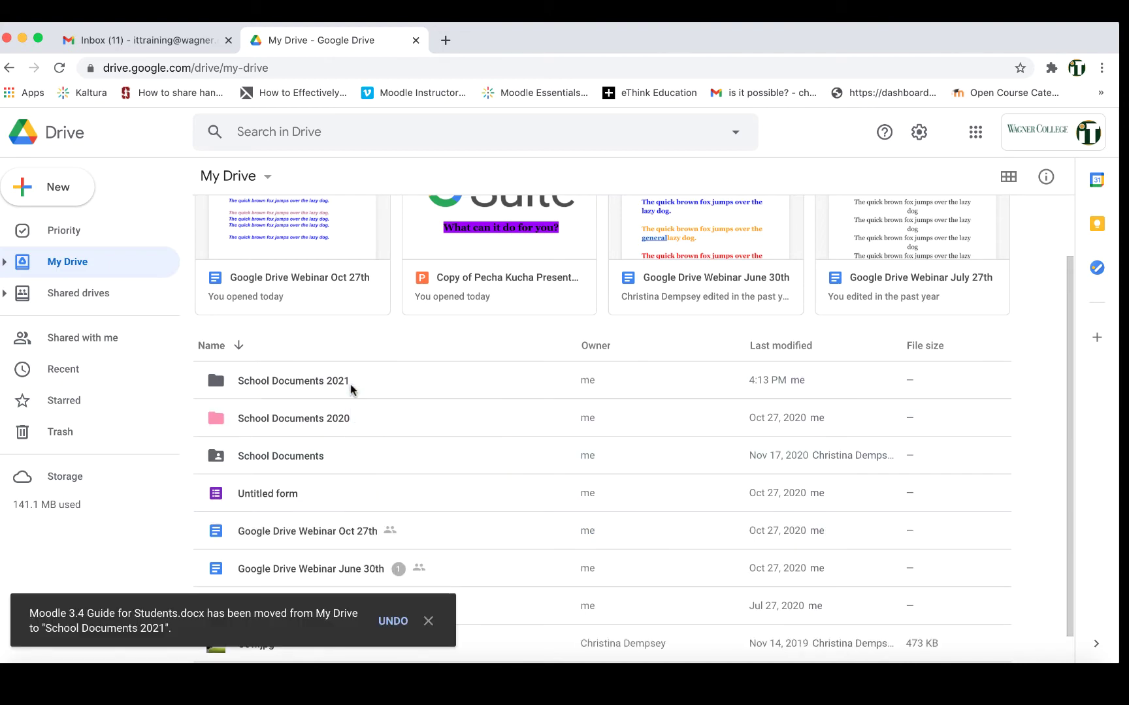
Open the School Documents 2021 folder and upload Cow.jpg from the Google Drive Webinar folder into it.
double_click(330, 380)
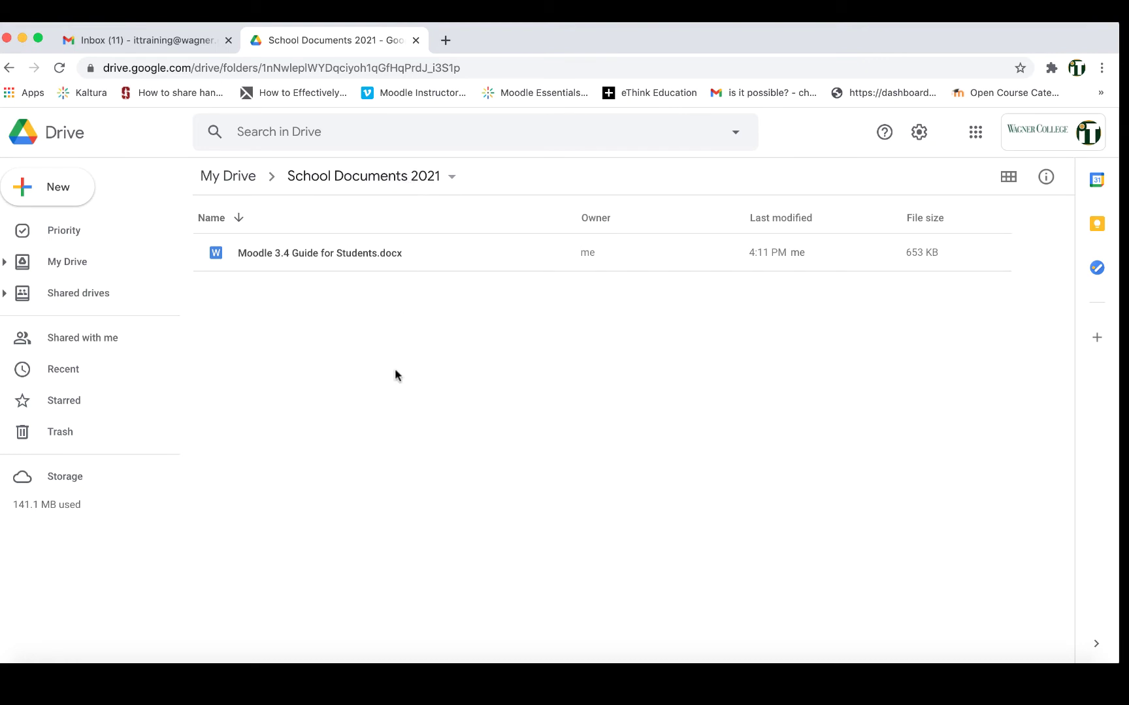
left_click(47, 194)
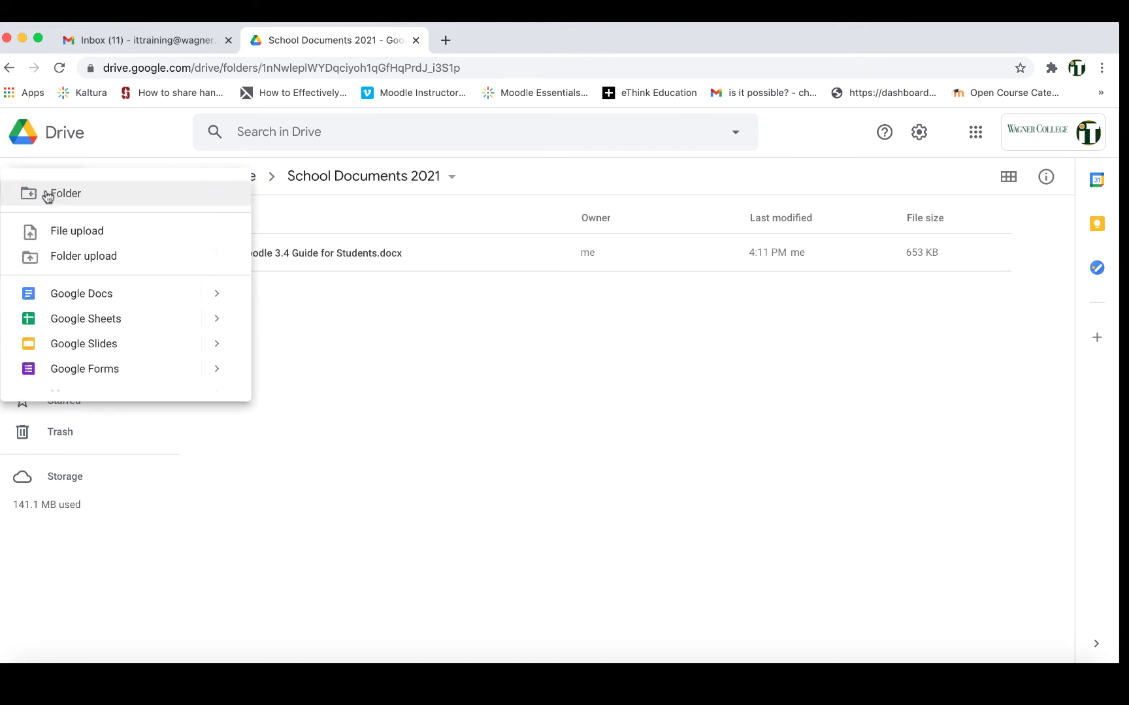
left_click(67, 236)
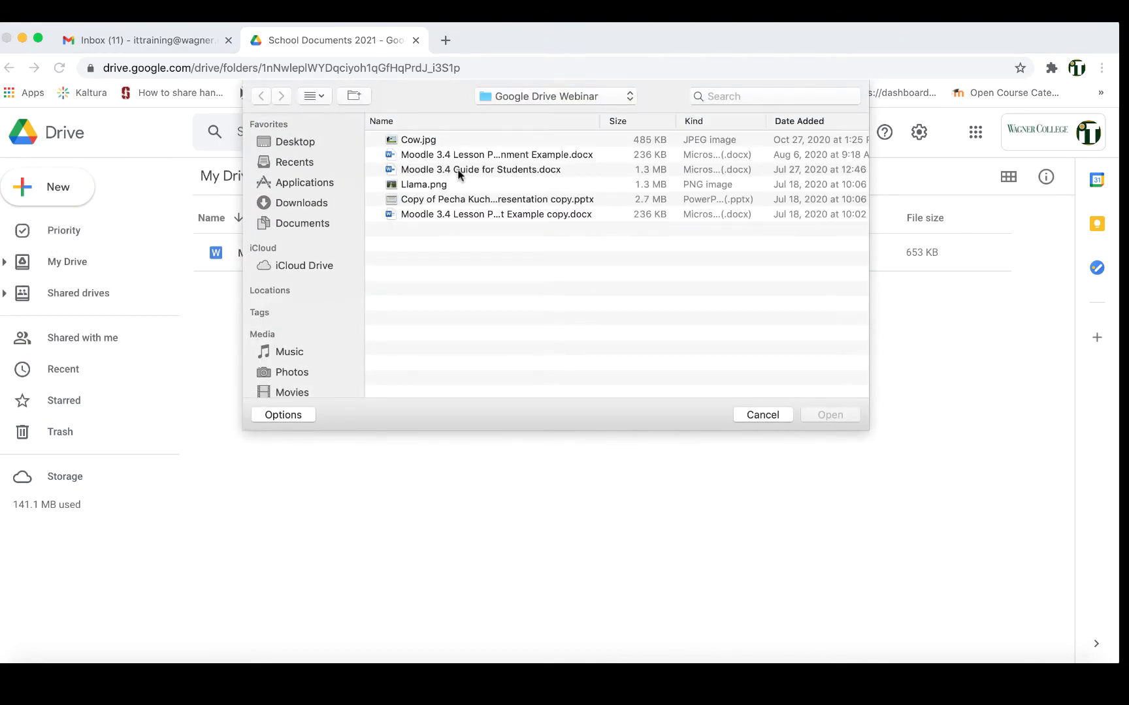
left_click(461, 141)
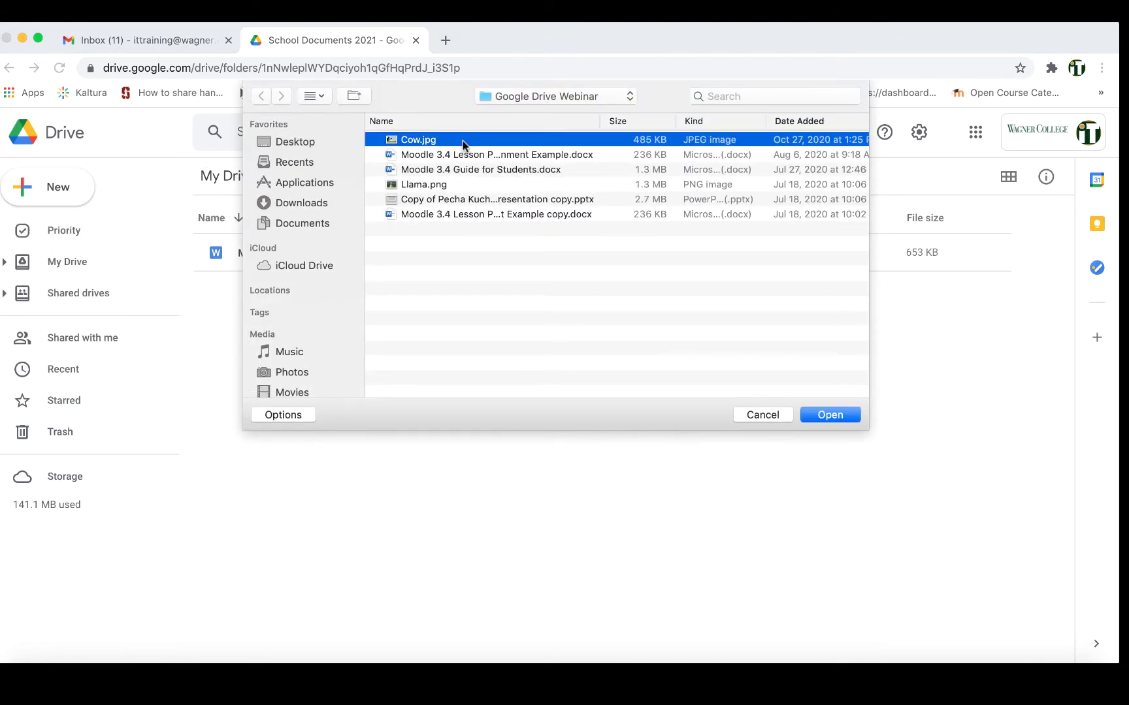
key("Return")
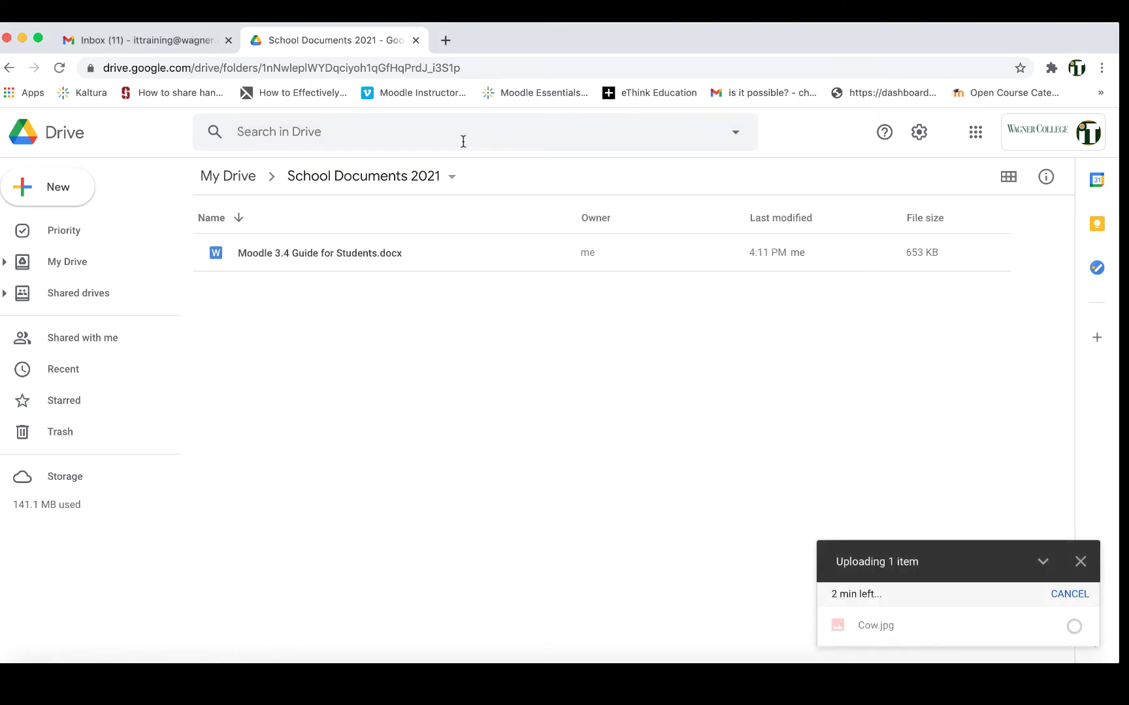
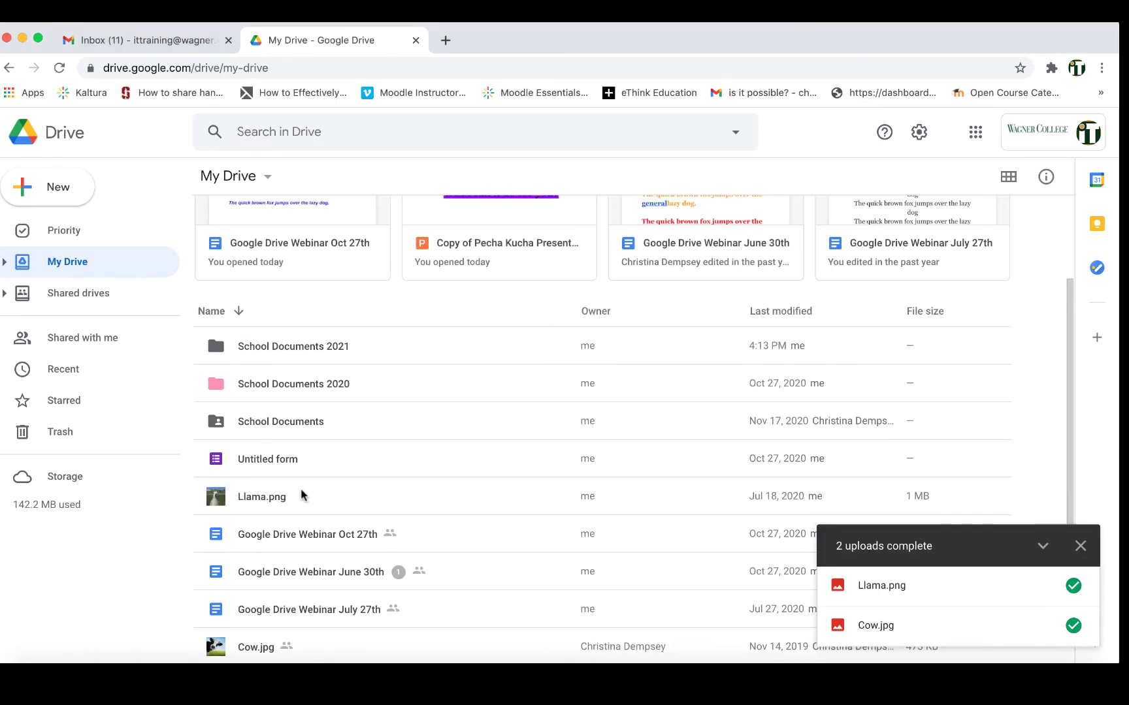
Move Llama.png from My Drive into the School Documents 2021 folder.
left_click(301, 495)
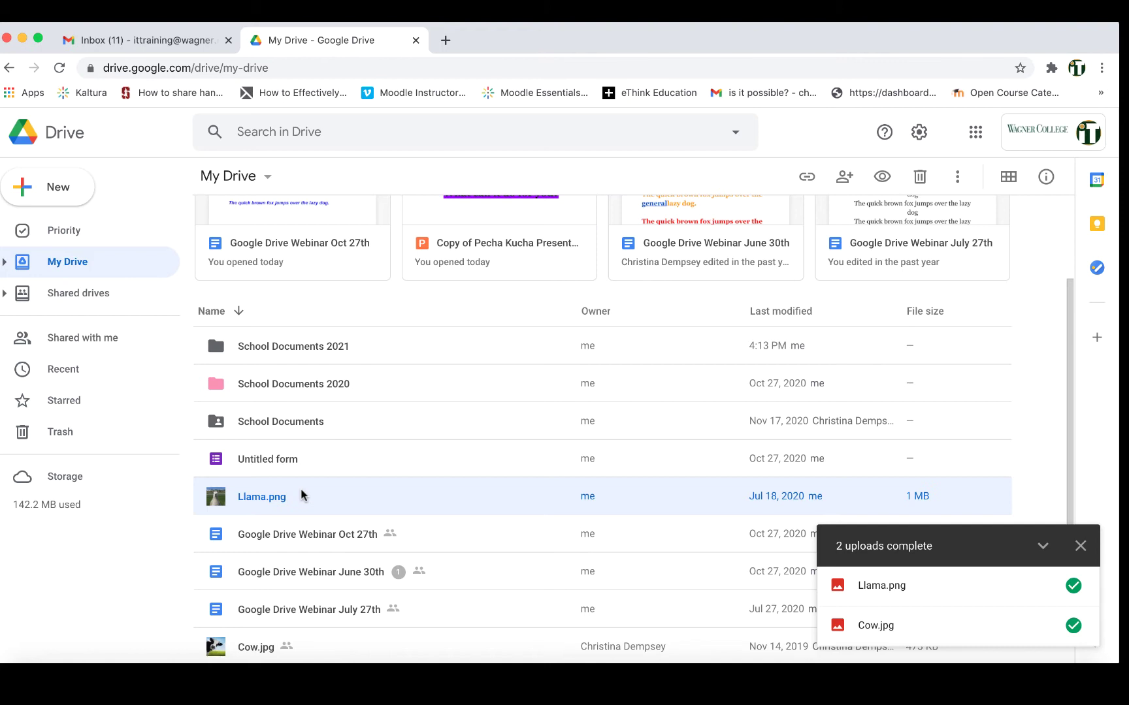
right_click(301, 506)
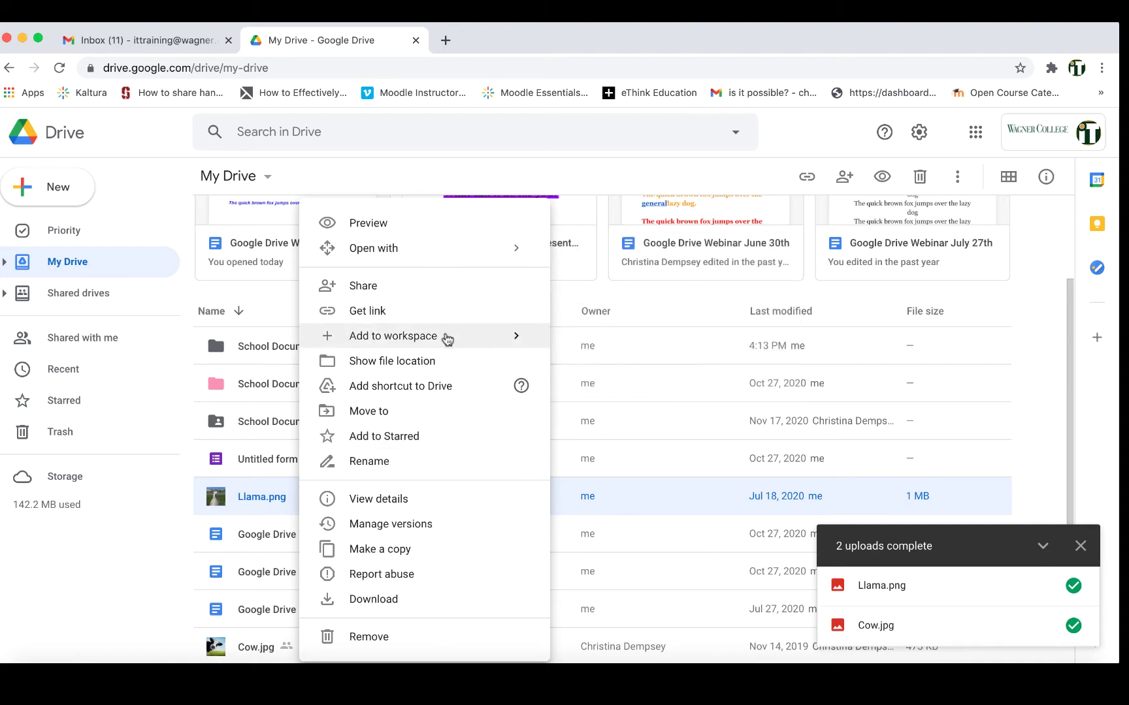
mouse_move(447, 338)
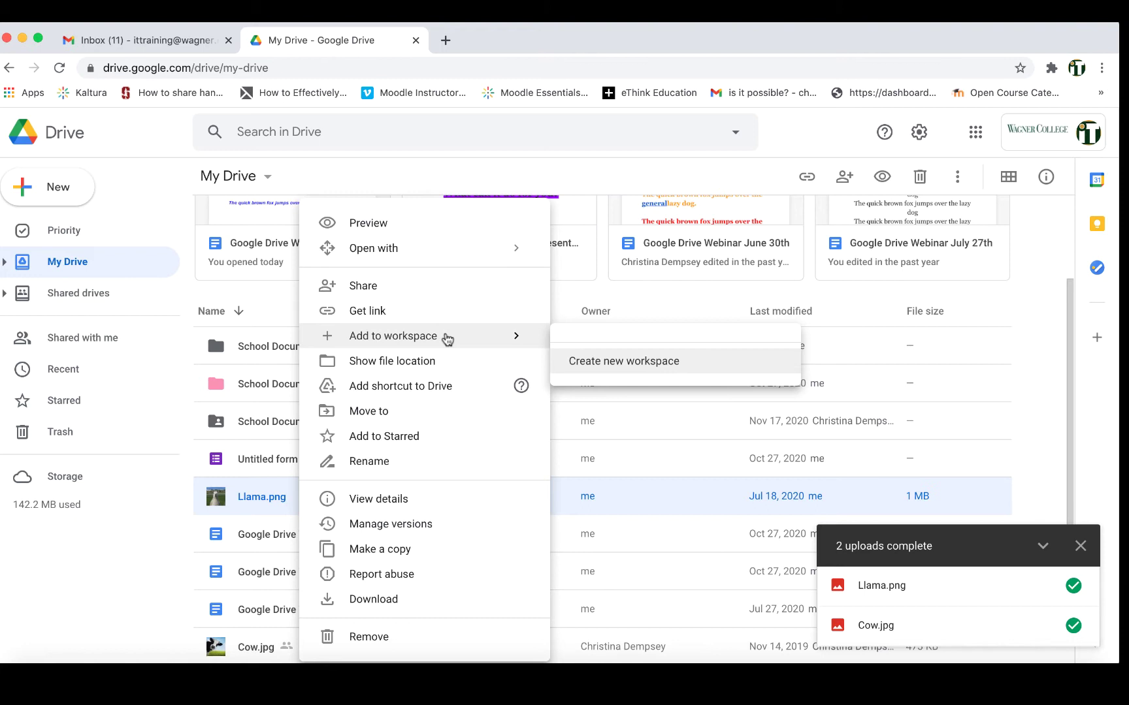
left_click(441, 421)
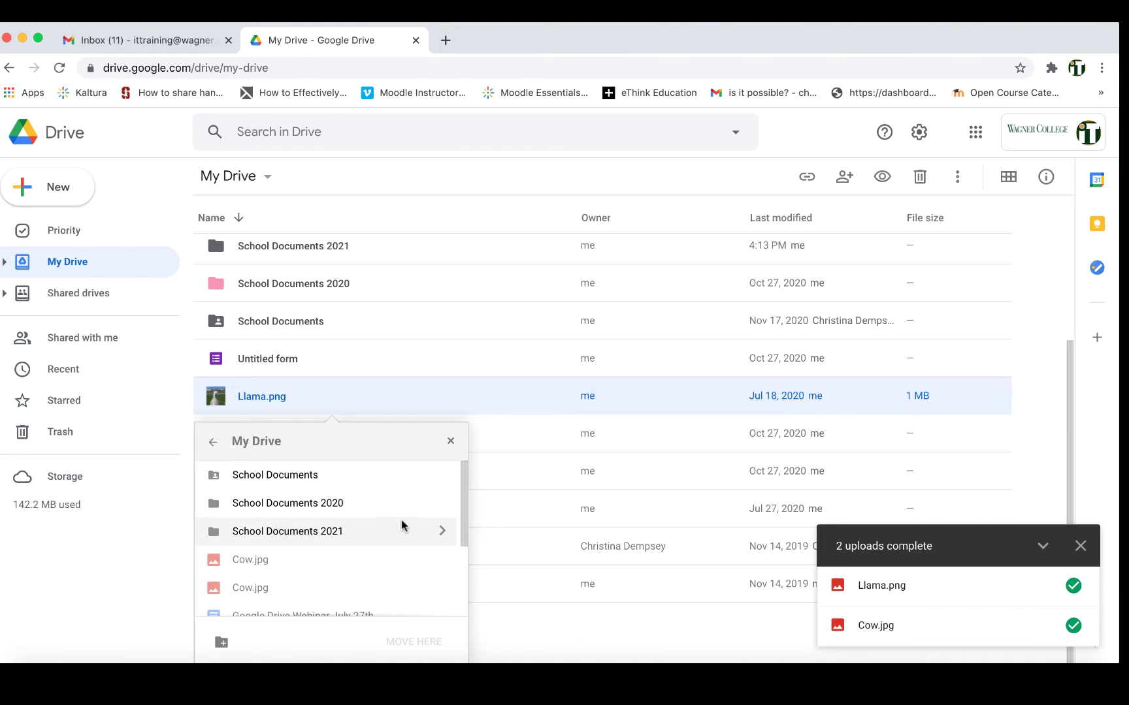
left_click(440, 532)
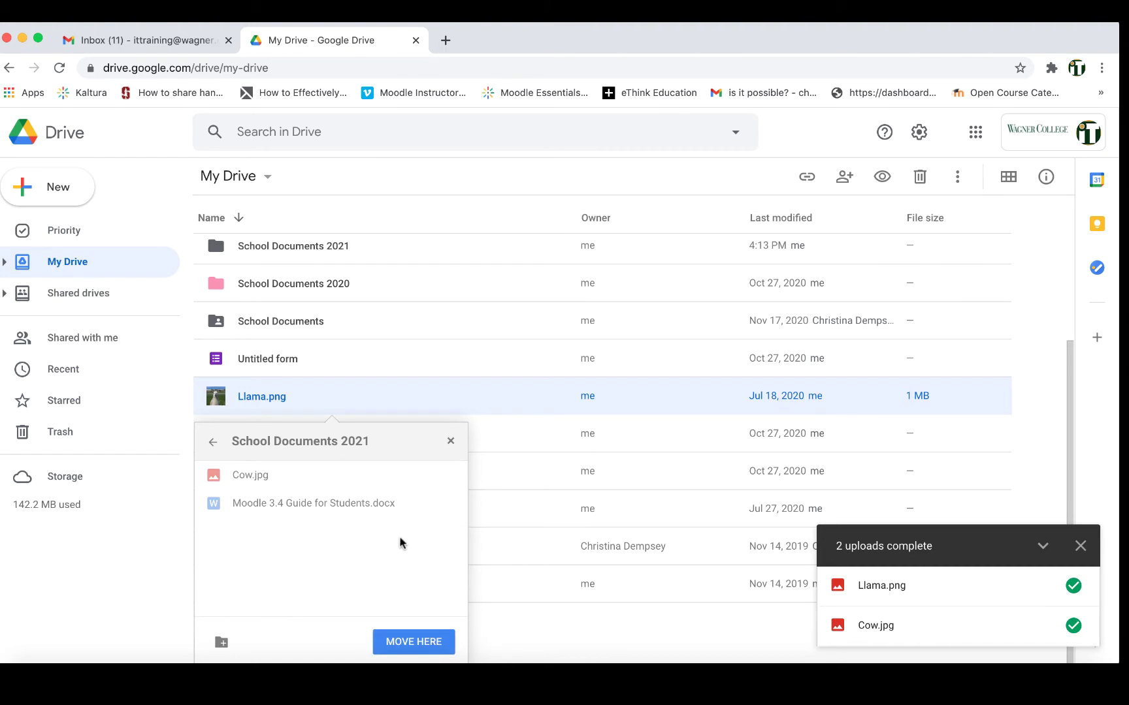
left_click(412, 638)
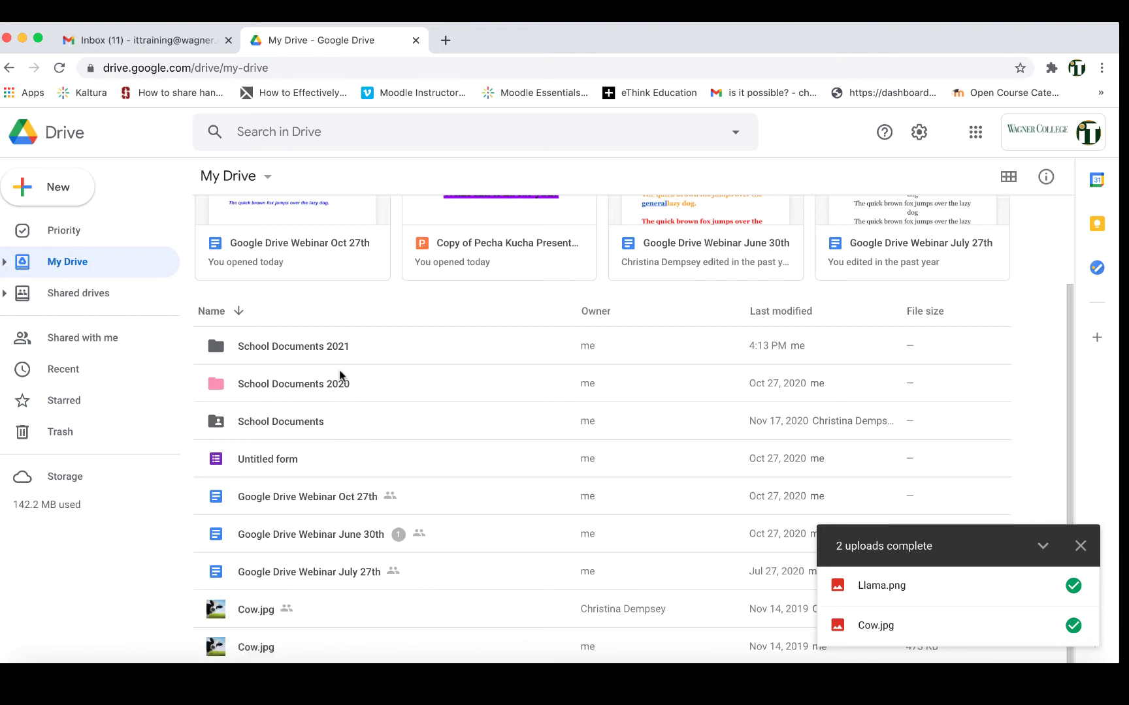
Open the School Documents 2021 folder and create a subfolder named History in it.
double_click(331, 352)
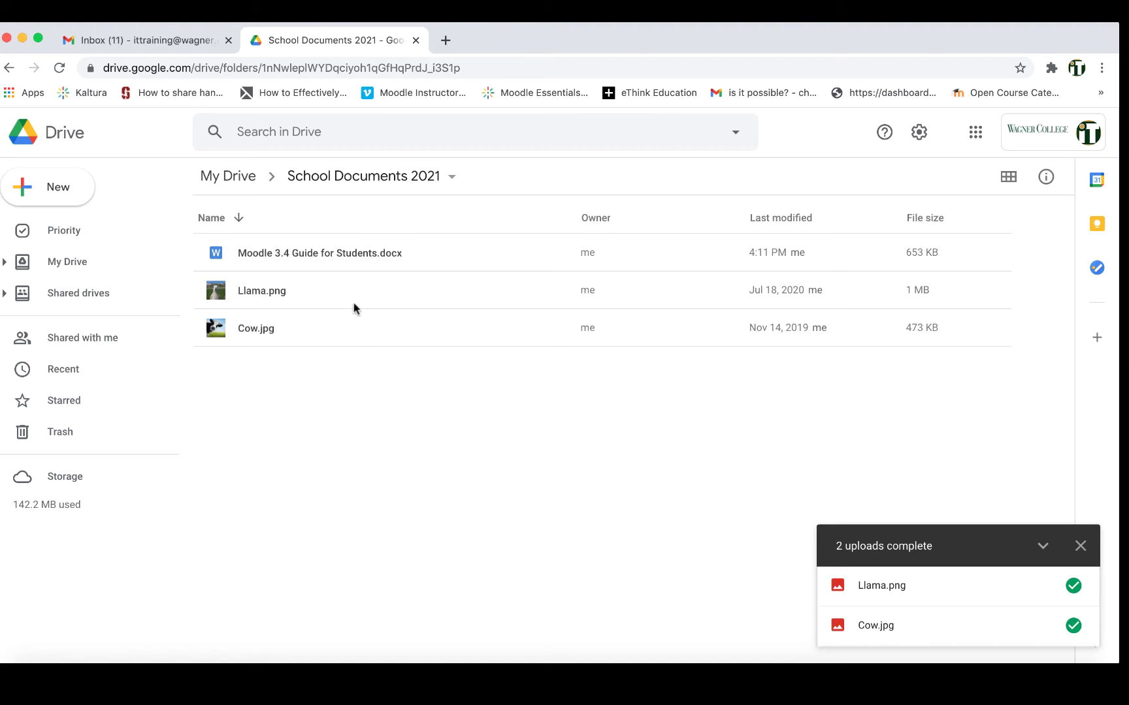
left_click(262, 333)
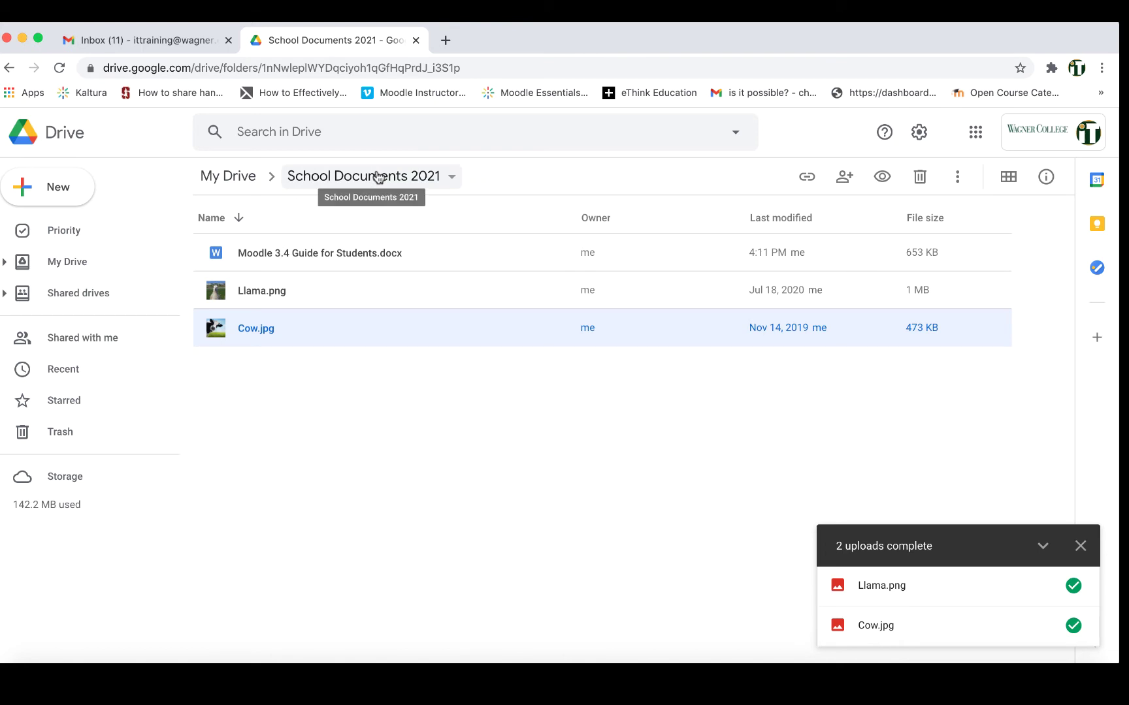
left_click(68, 187)
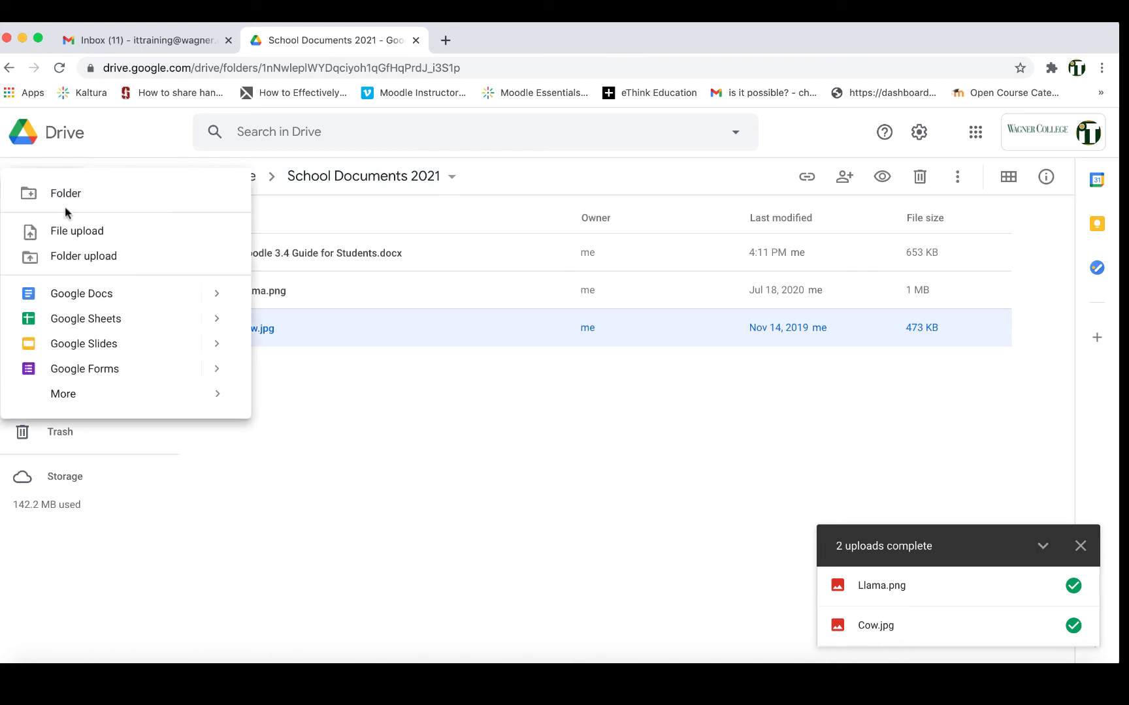
left_click(66, 194)
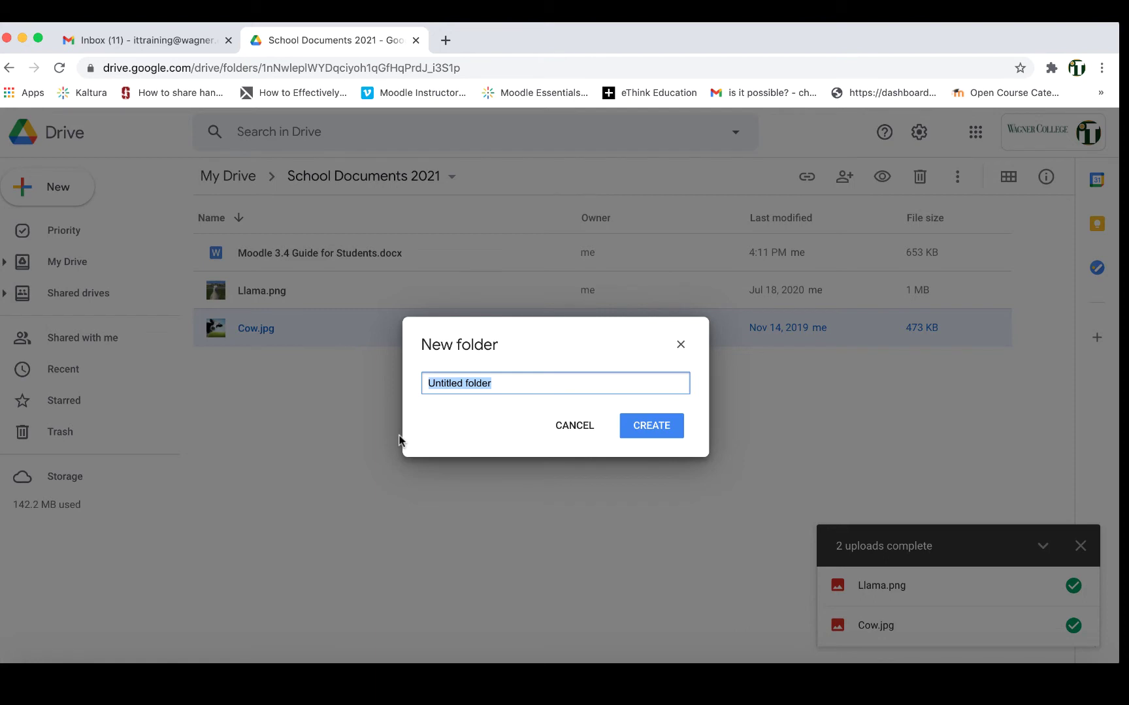
type("History")
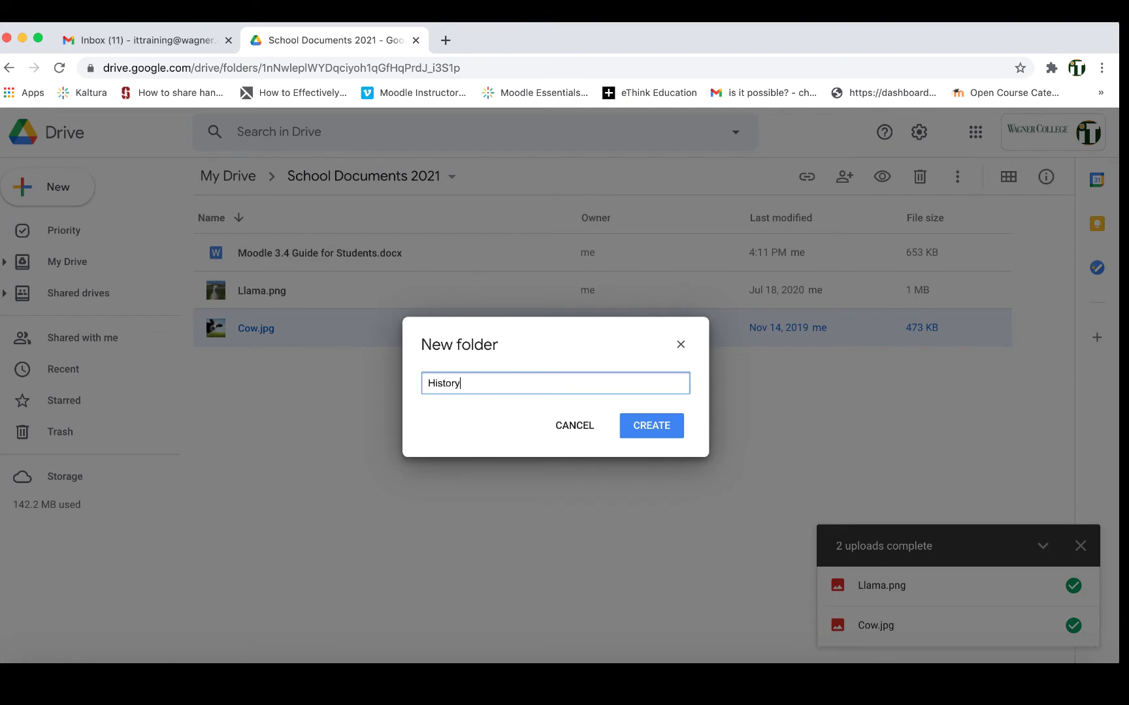
left_click(637, 426)
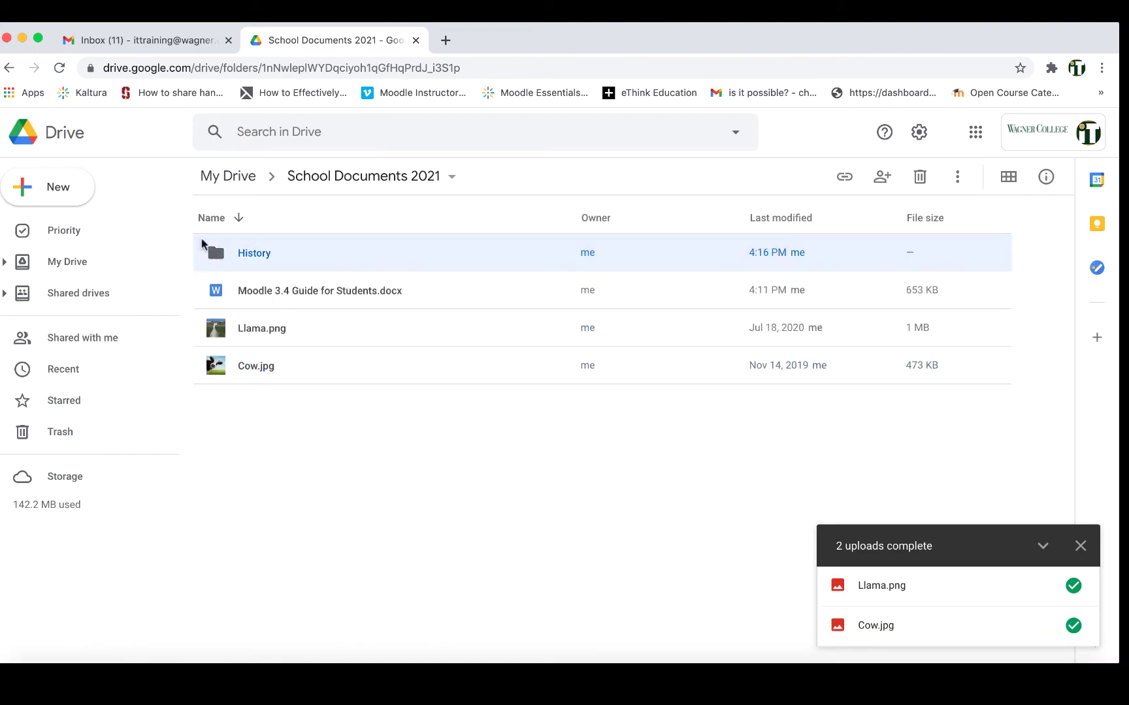
Create another subfolder named Math inside School Documents 2021.
left_click(65, 196)
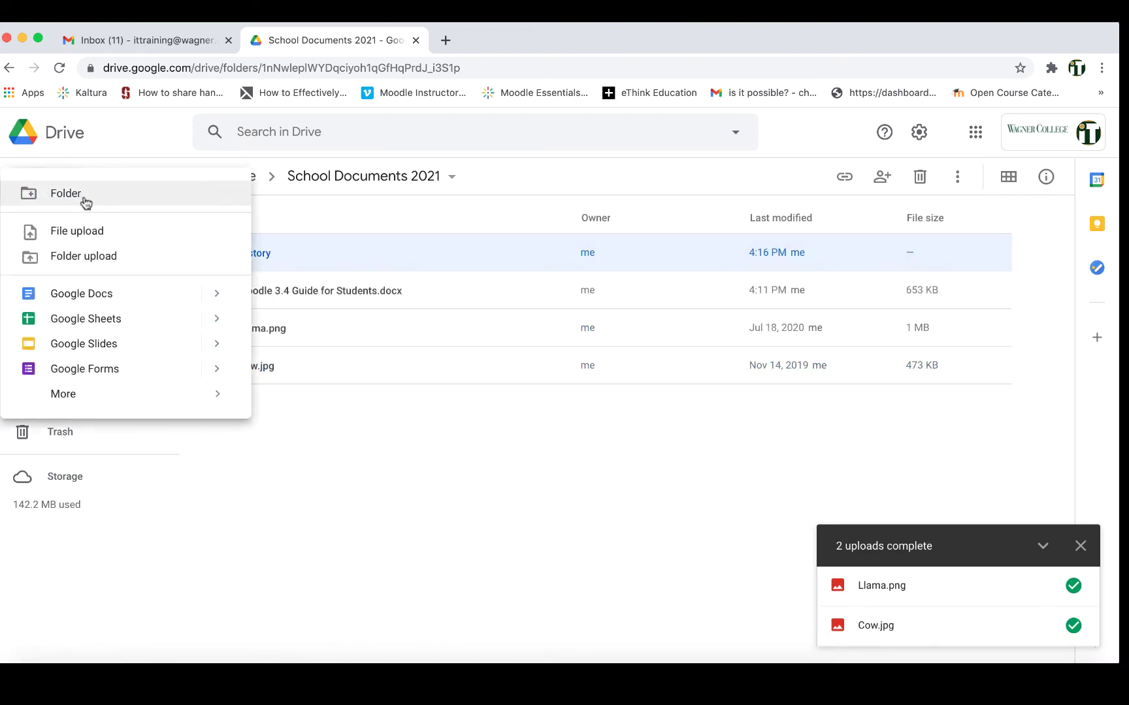
left_click(82, 199)
type("Math")
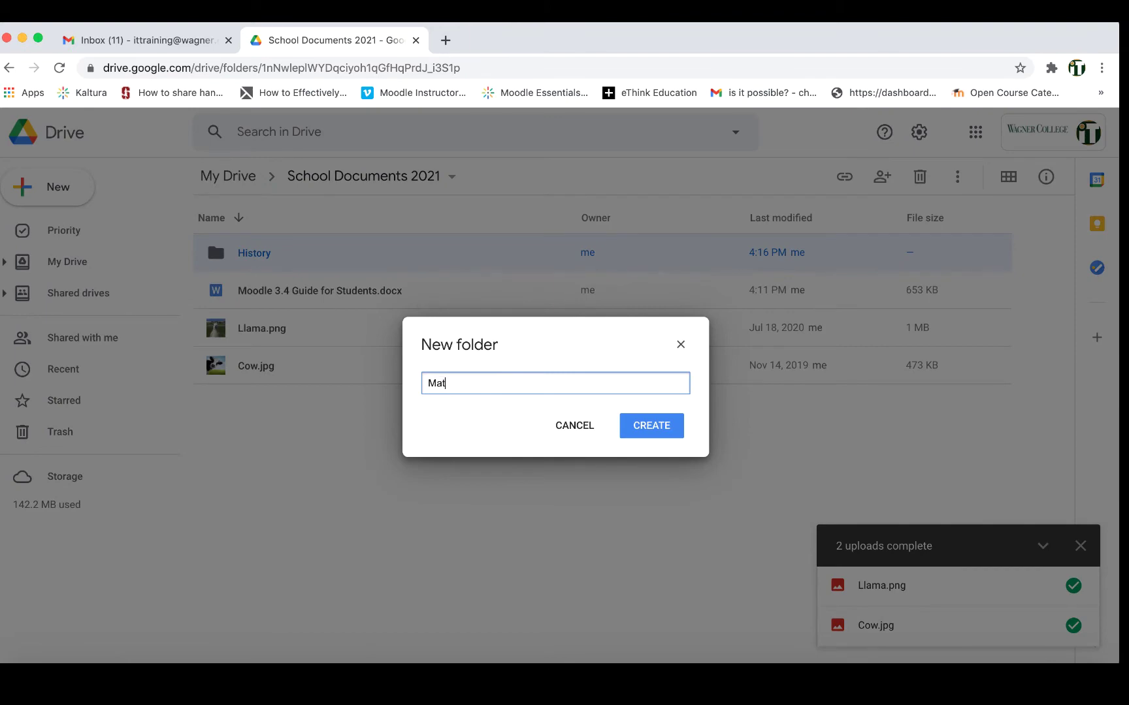
left_click(679, 441)
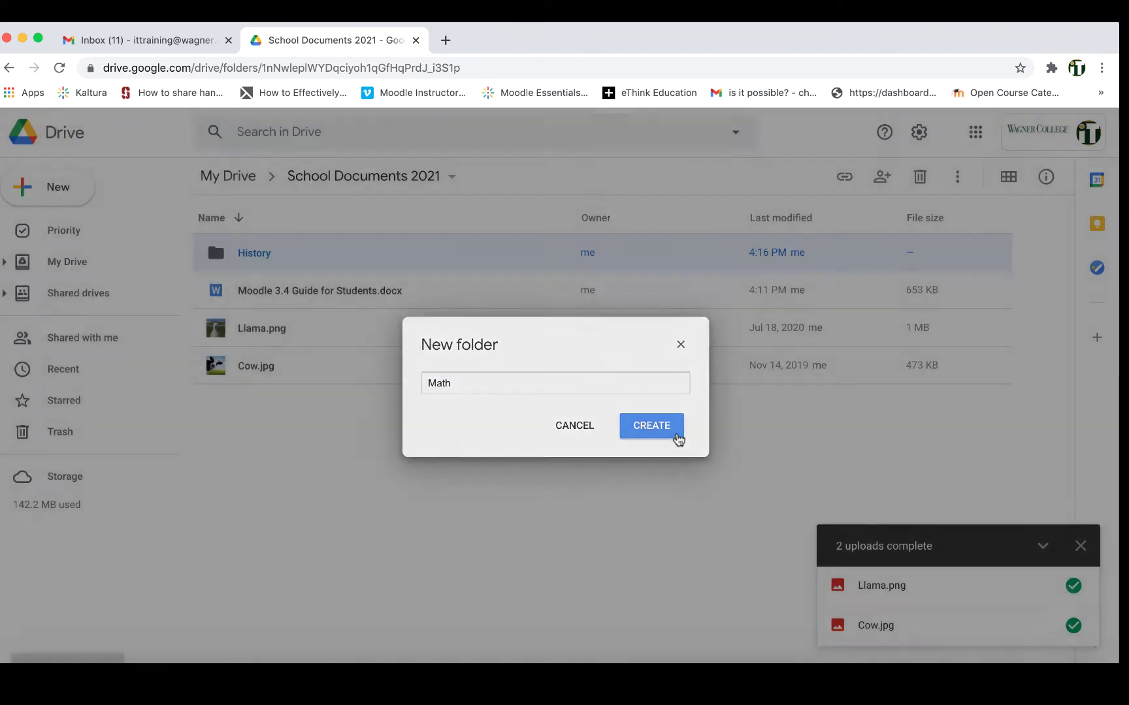
Create a third subfolder named English inside School Documents 2021.
left_click(78, 186)
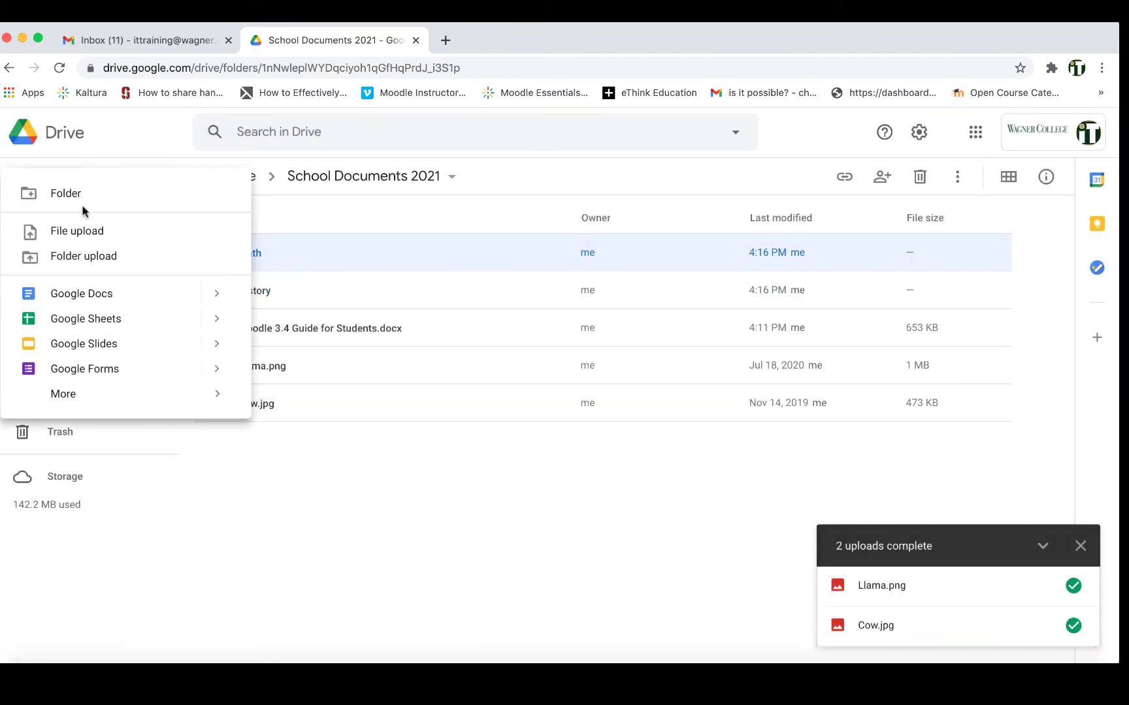
left_click(85, 206)
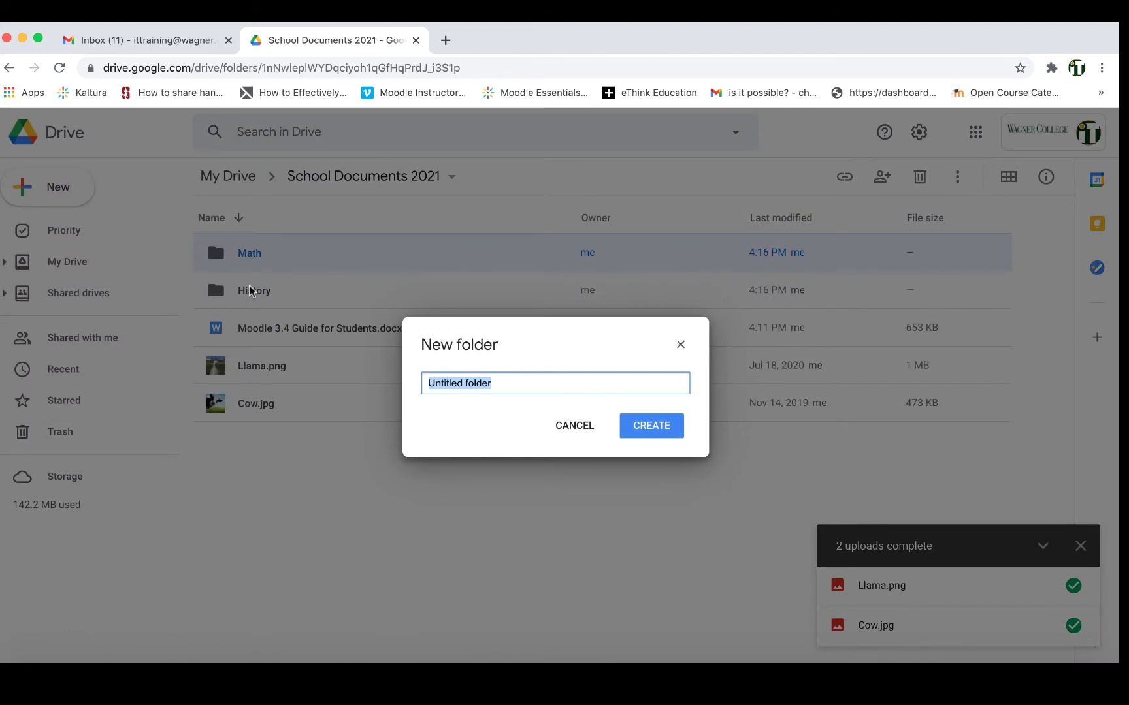
type("English")
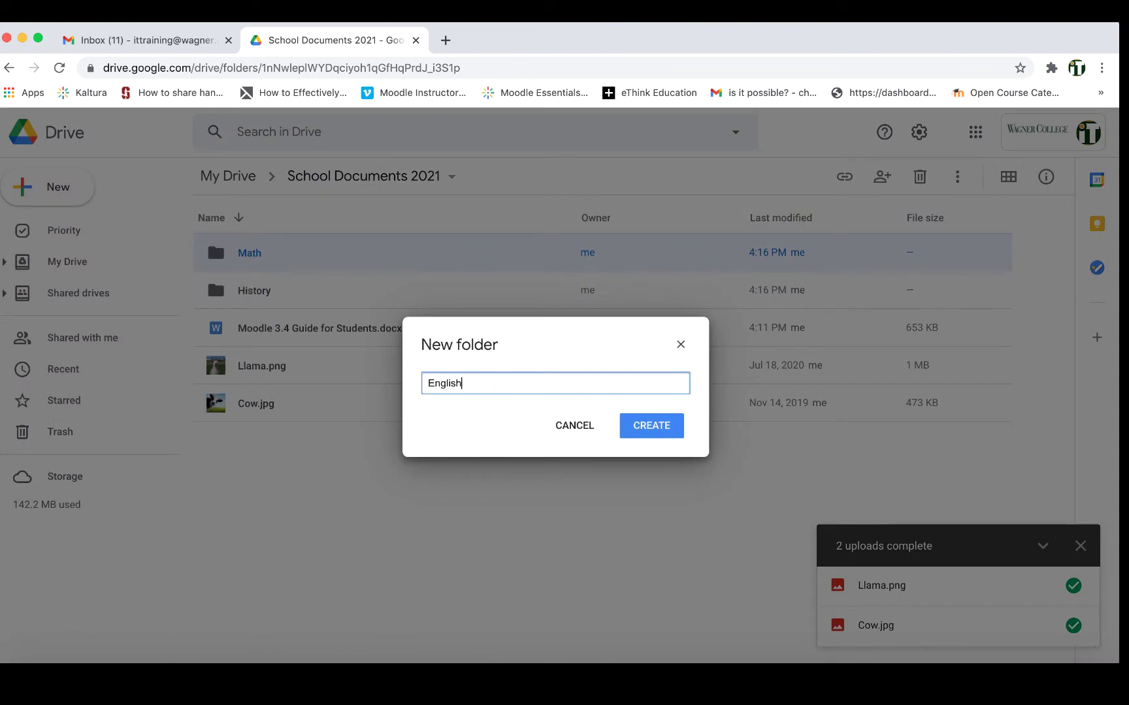
left_click(659, 433)
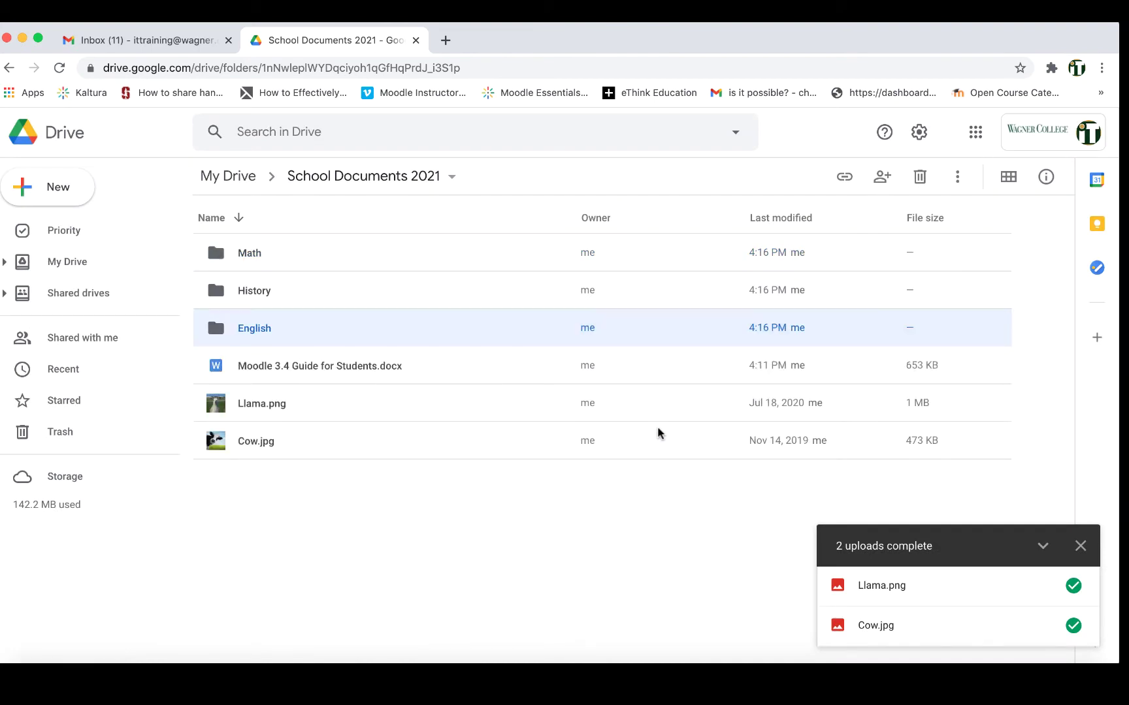
Move Moodle 3.4 Guide for Students.docx into the Math folder.
left_click(442, 370)
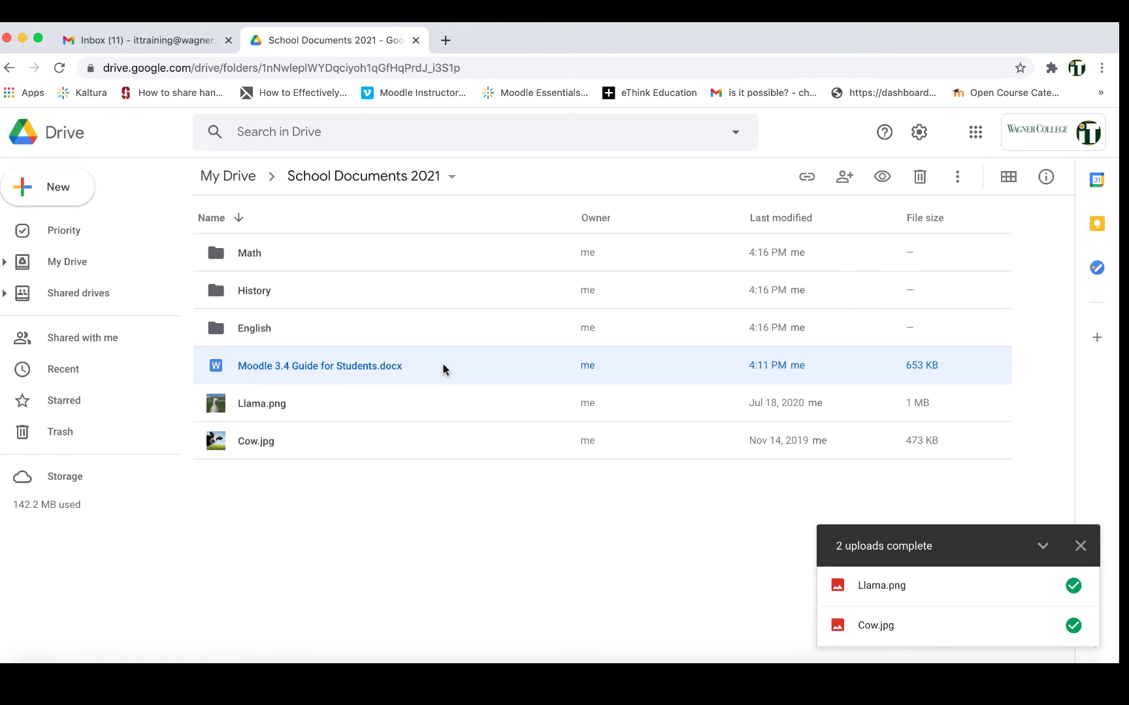
left_click_drag(443, 369, 309, 263)
Move Llama.png into the History folder and Cow.jpg into the English folder.
left_click_drag(266, 364, 275, 299)
left_click_drag(288, 374, 294, 341)
left_click(277, 420)
left_click(254, 391)
left_click_drag(254, 376, 280, 325)
left_click(230, 407)
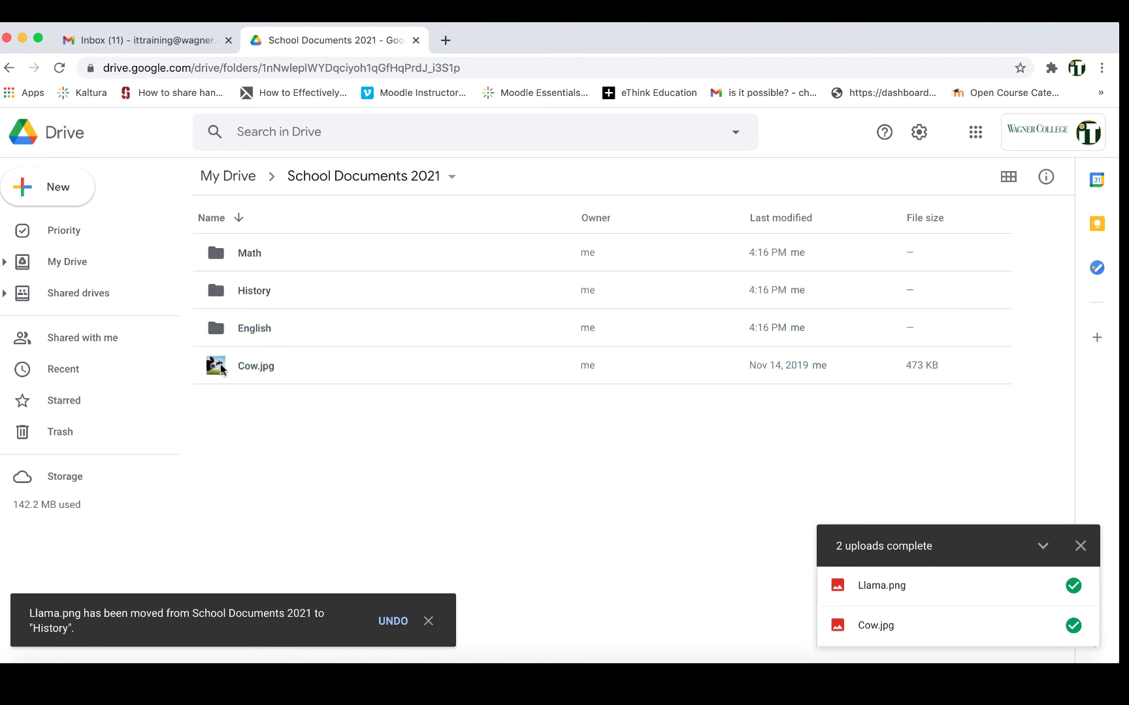
left_click_drag(222, 370, 283, 331)
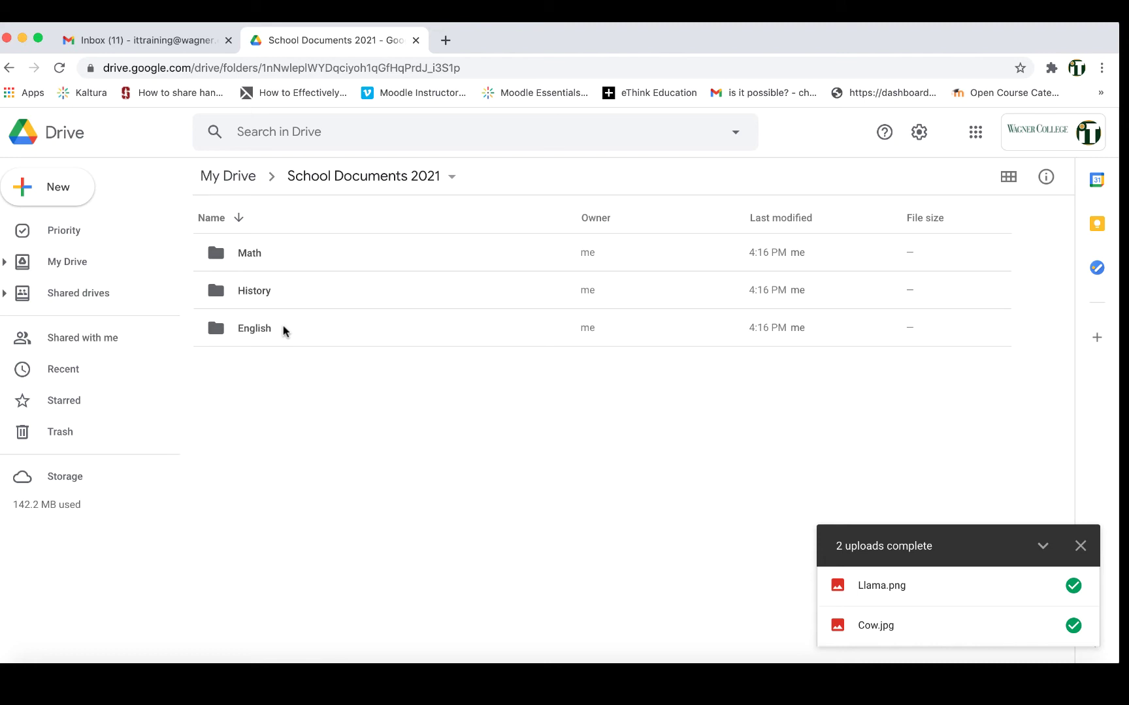
Change the color of the Math folder to bright red.
left_click(266, 261)
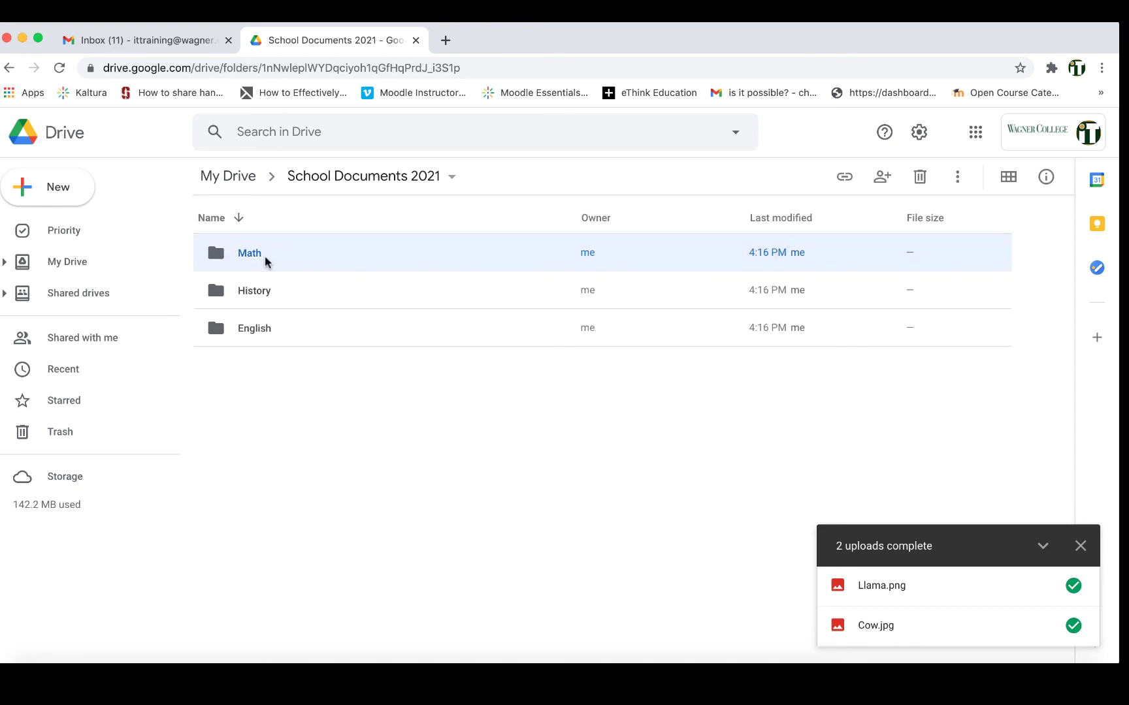
right_click(266, 261)
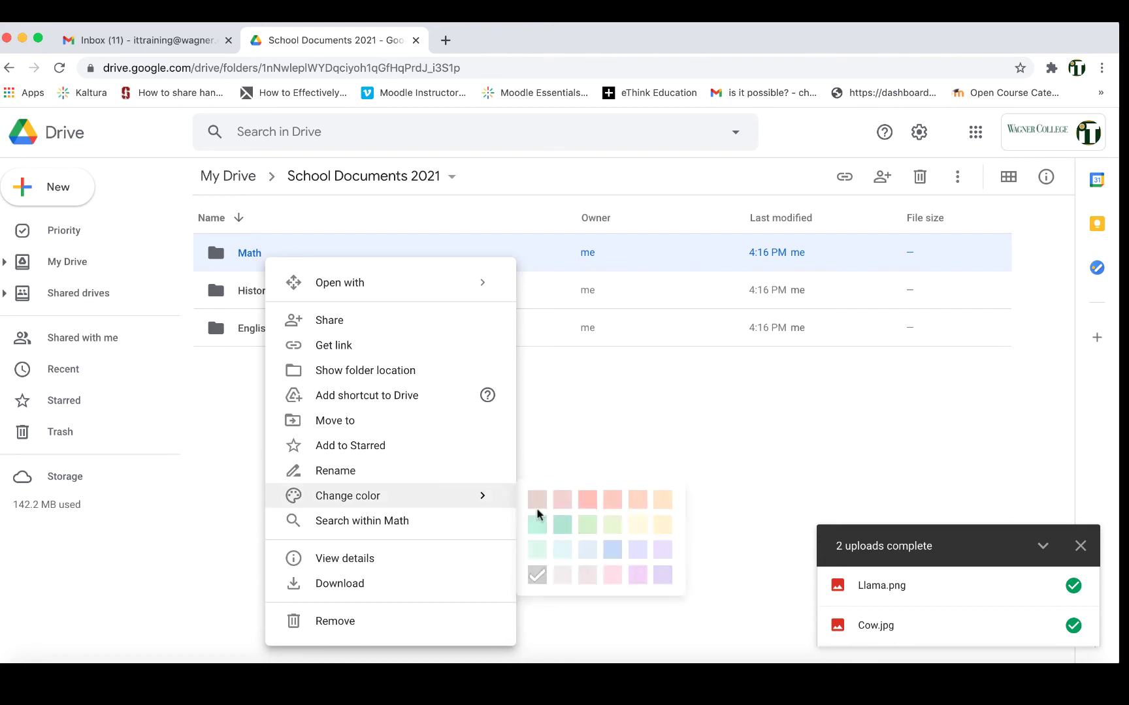
mouse_move(479, 503)
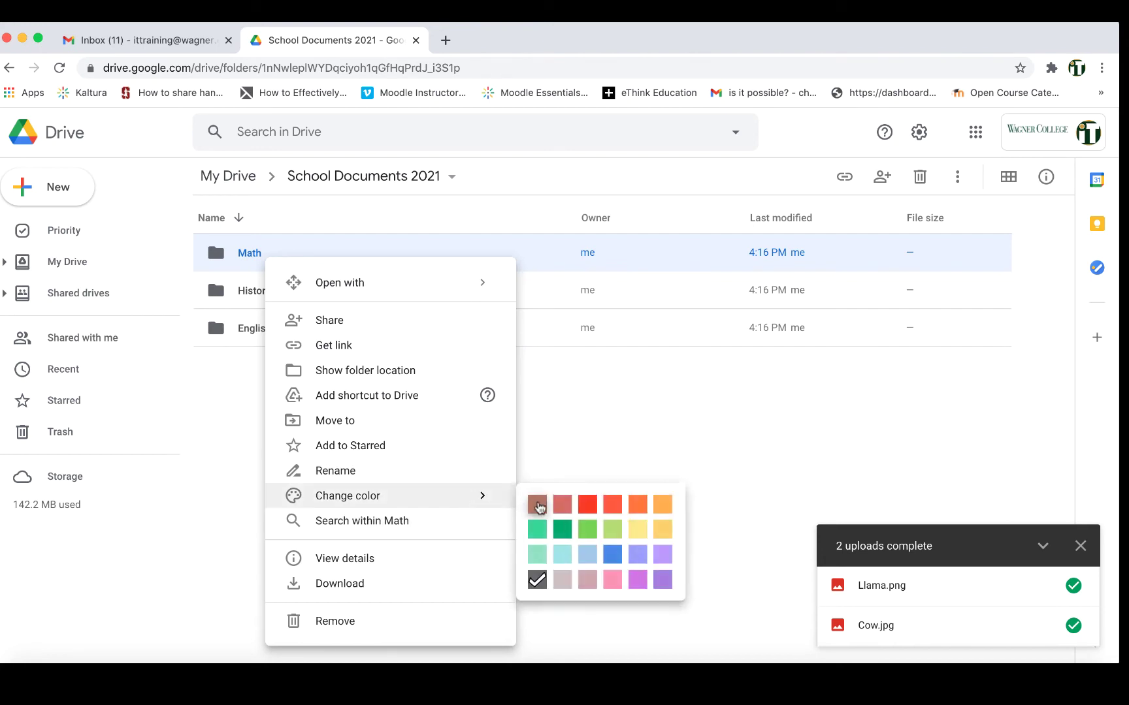
left_click(585, 510)
Change the color of the History folder to light blue-violet.
left_click(329, 292)
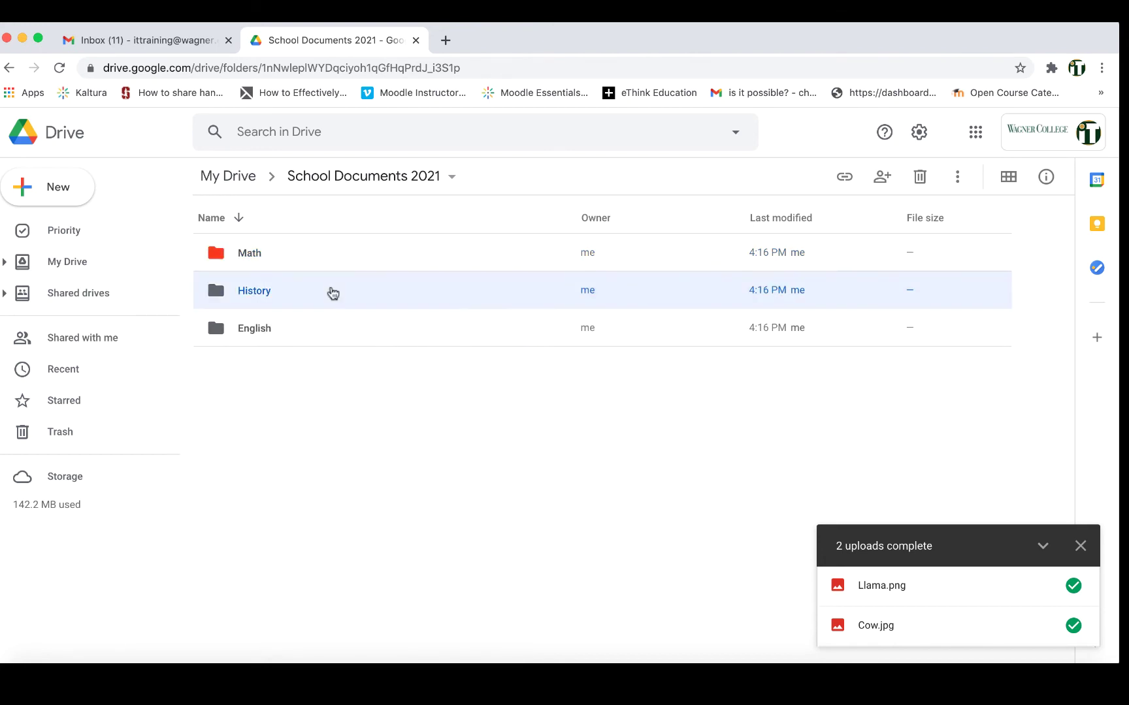
right_click(333, 295)
mouse_move(464, 511)
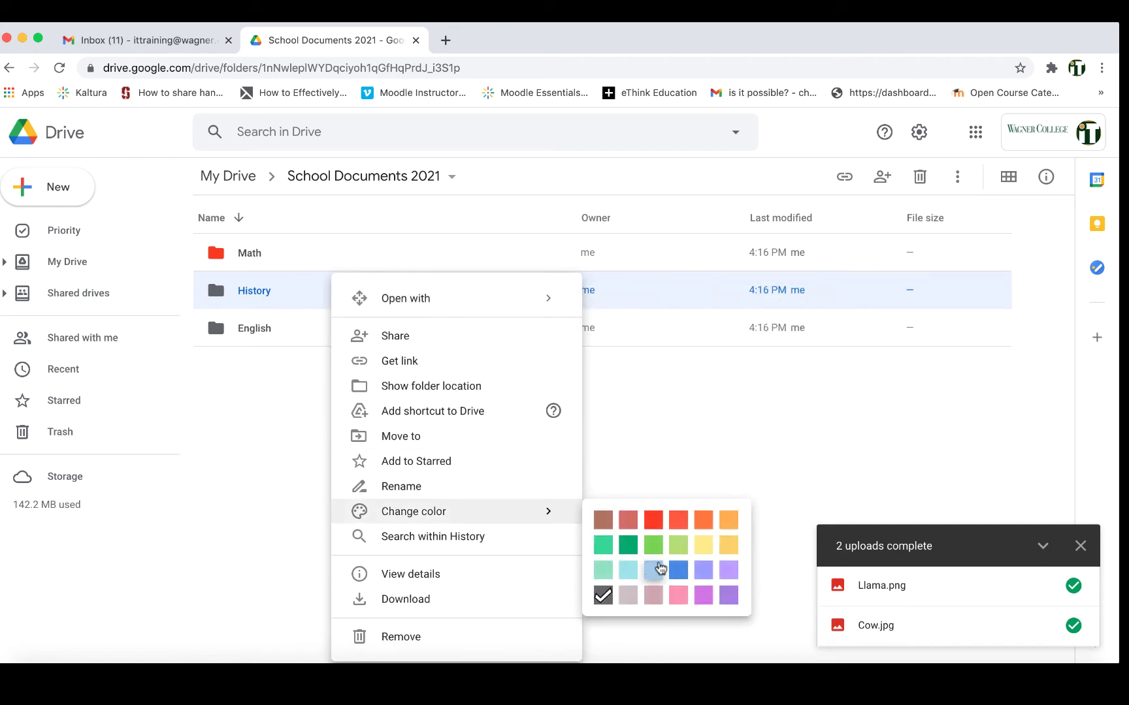
left_click(701, 575)
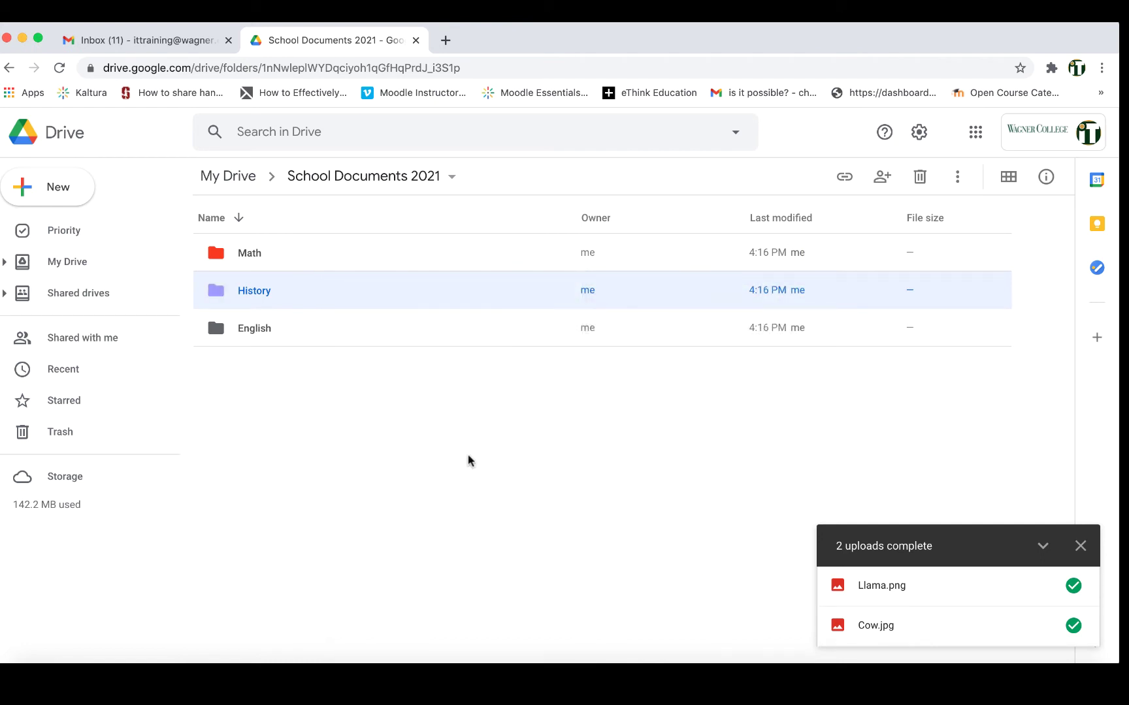
Change the color of the English folder to light yellow.
left_click(340, 345)
right_click(343, 341)
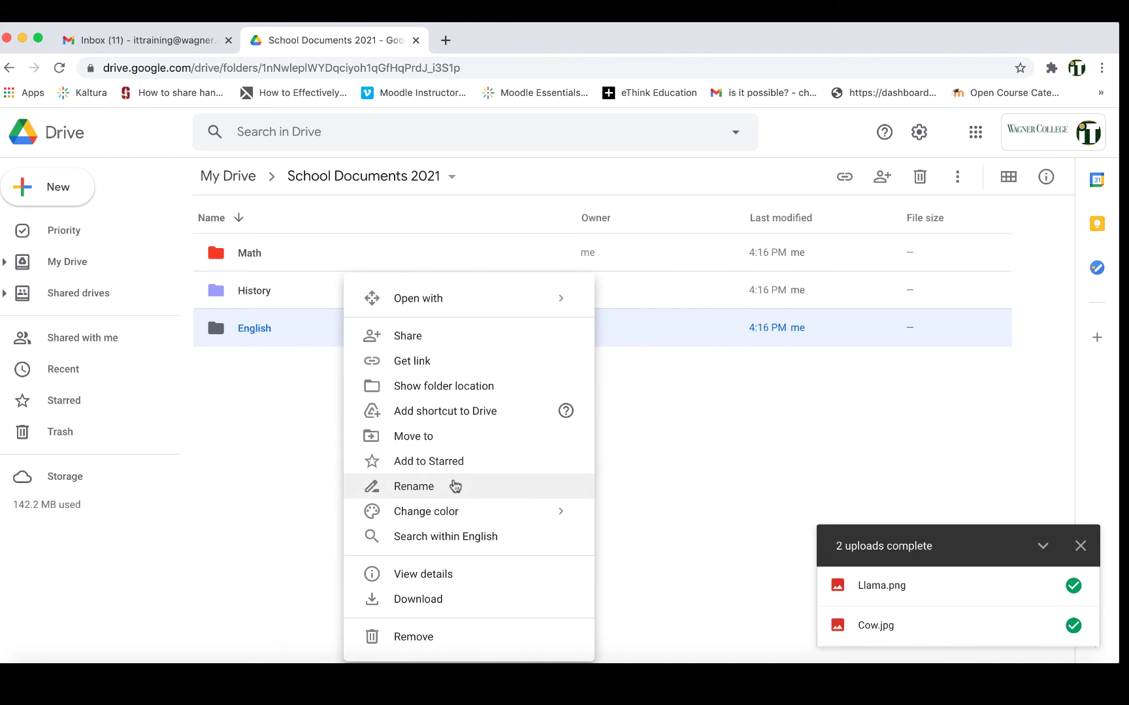
mouse_move(476, 523)
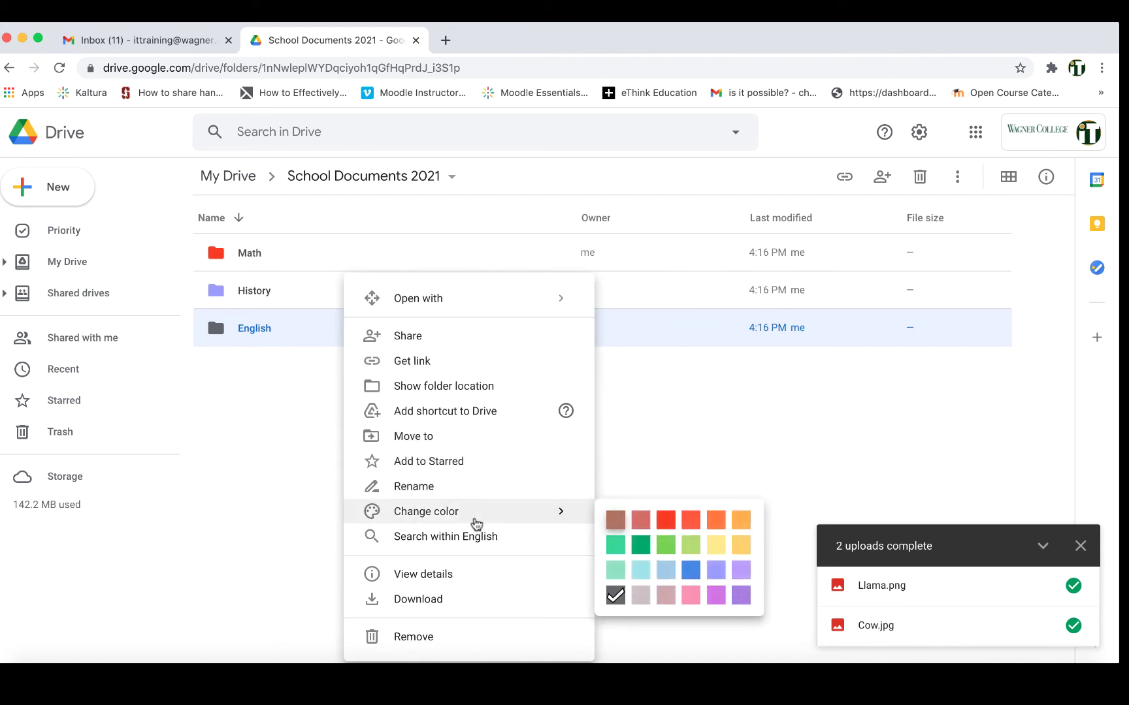
left_click(720, 554)
left_click(611, 466)
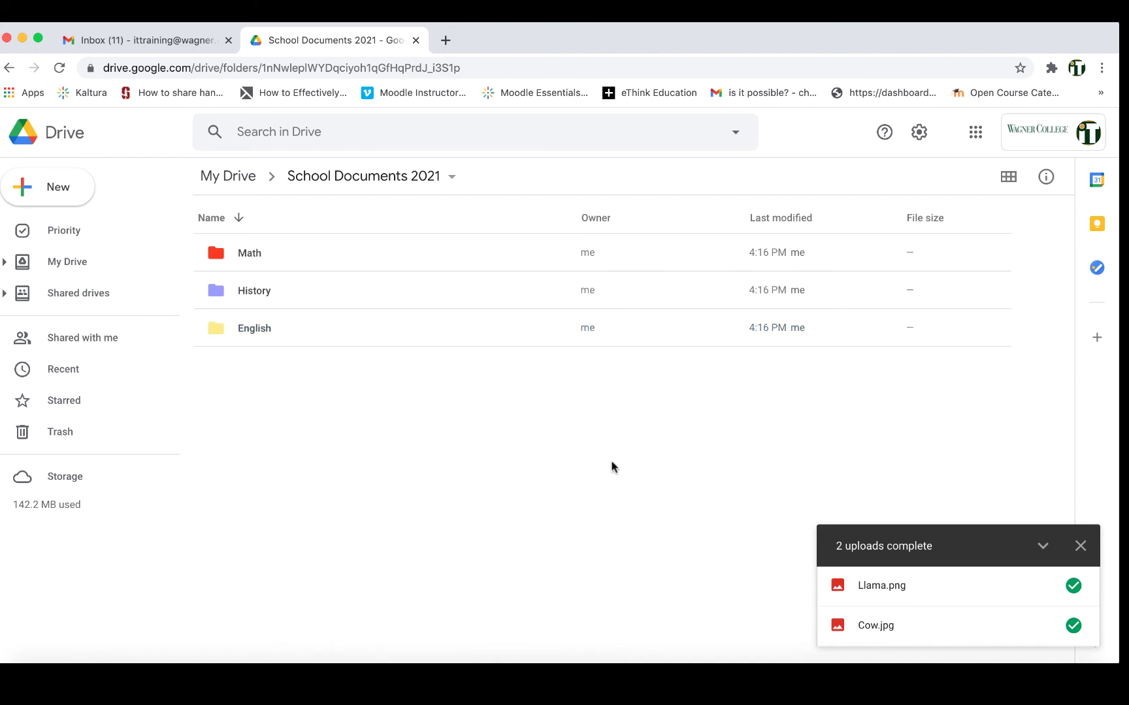
Expand My Drive in the folder tree and change the color of the School Documents 2021 folder to light green.
left_click(4, 264)
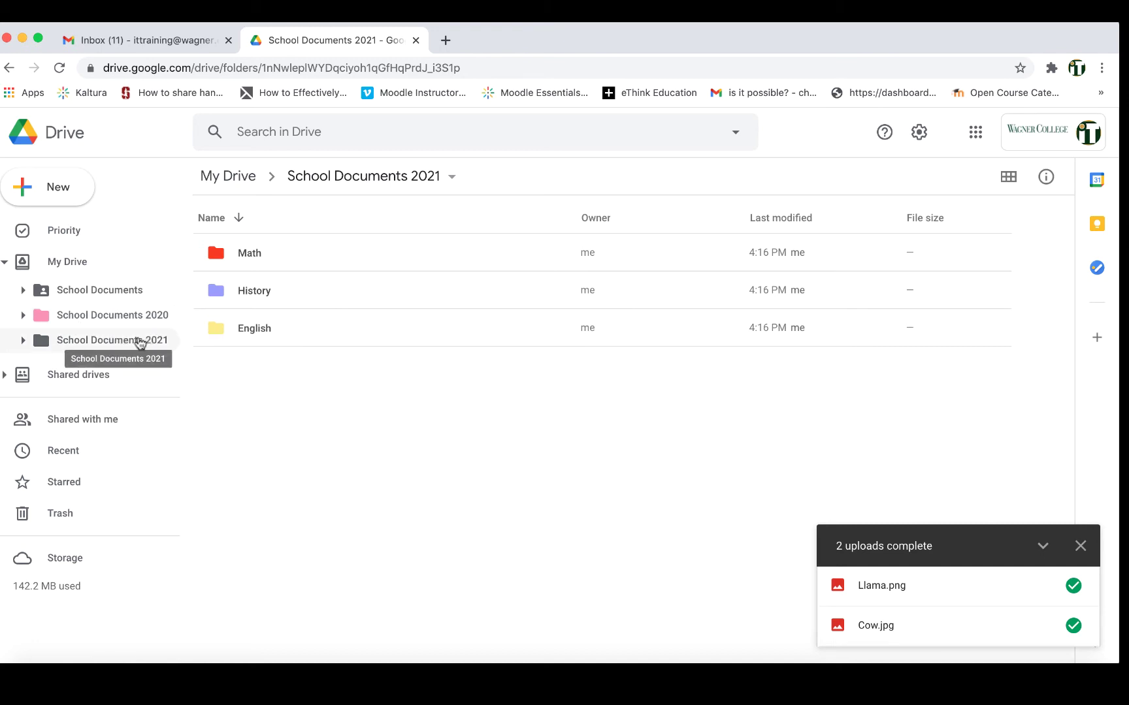
right_click(84, 344)
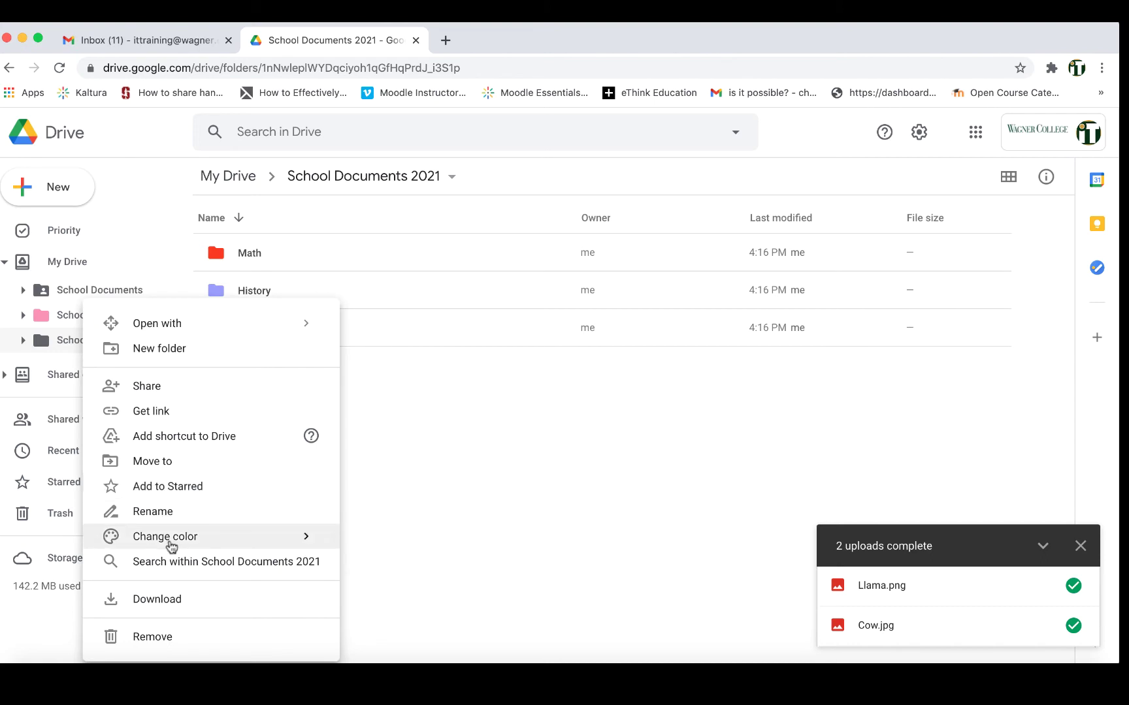
mouse_move(167, 542)
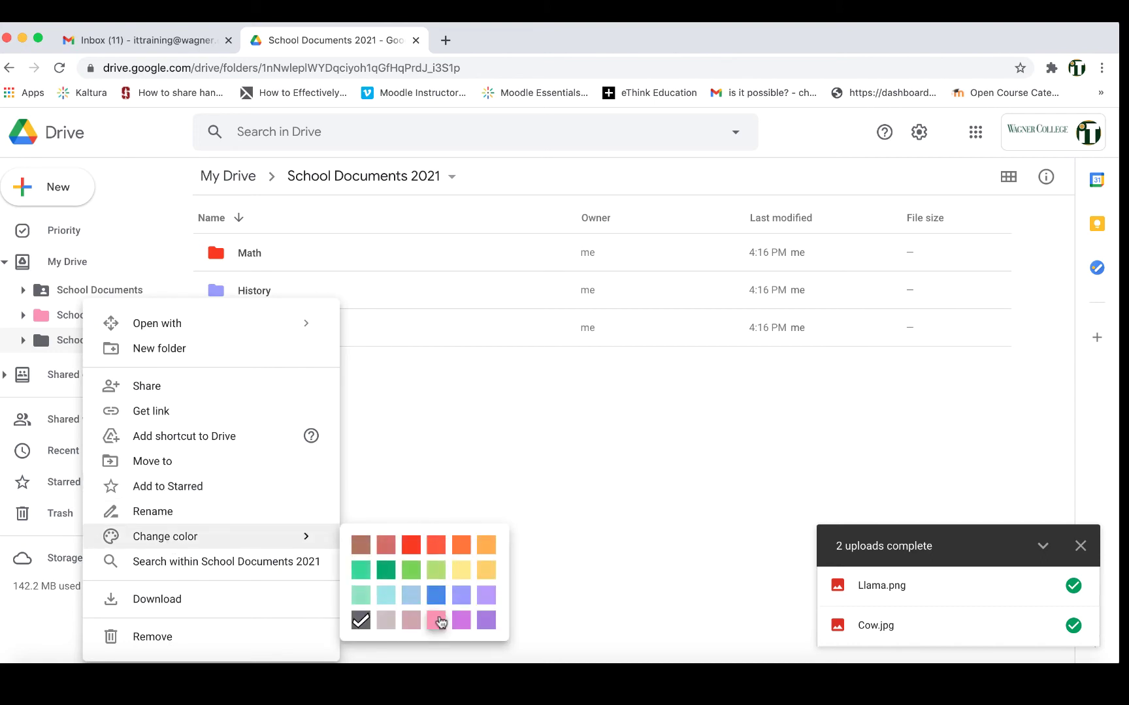
left_click(437, 570)
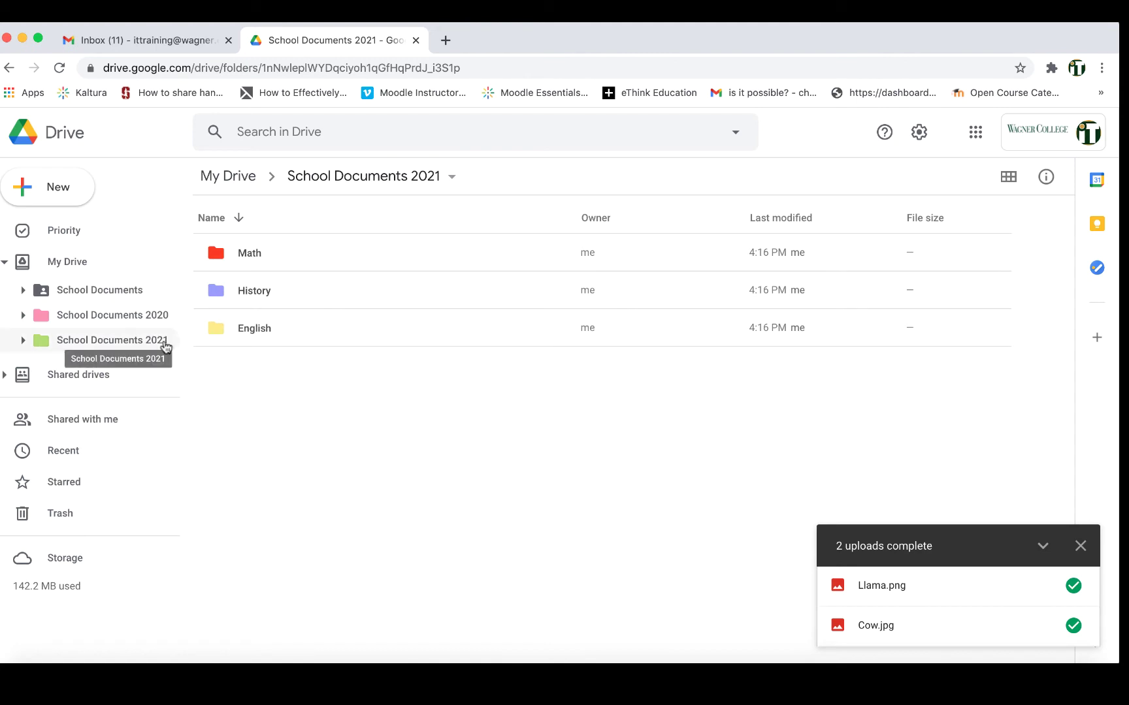
Rename the Math folder to Math 2021.
left_click(269, 257)
right_click(269, 257)
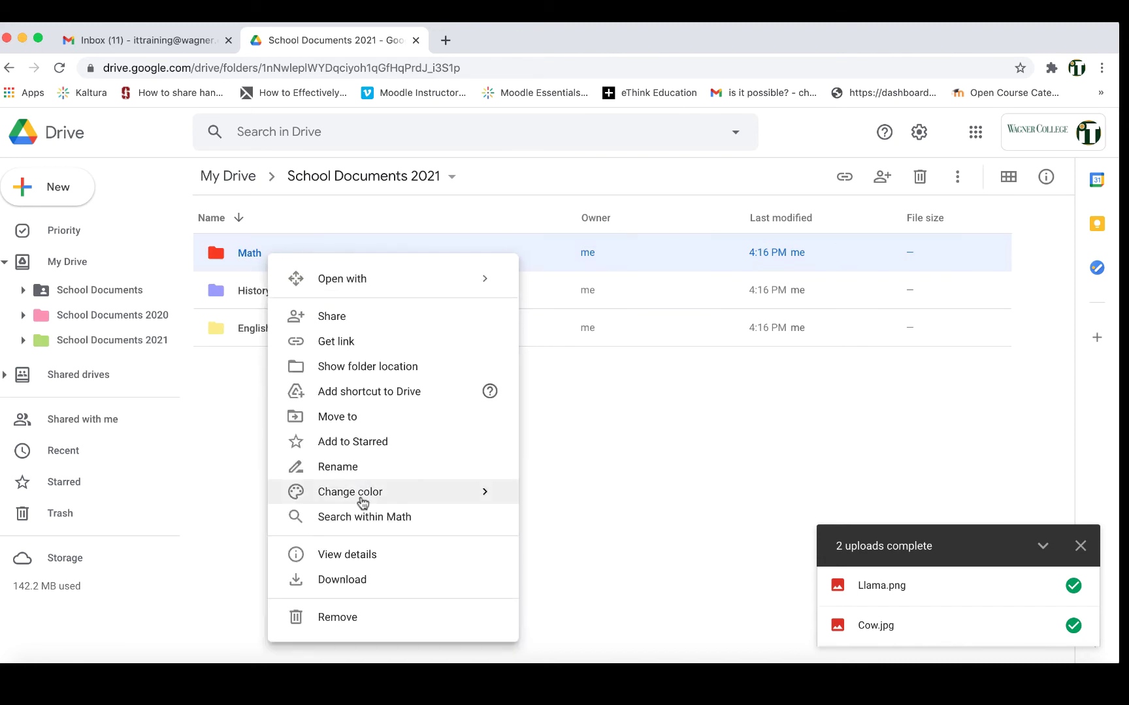
mouse_move(363, 502)
left_click(365, 466)
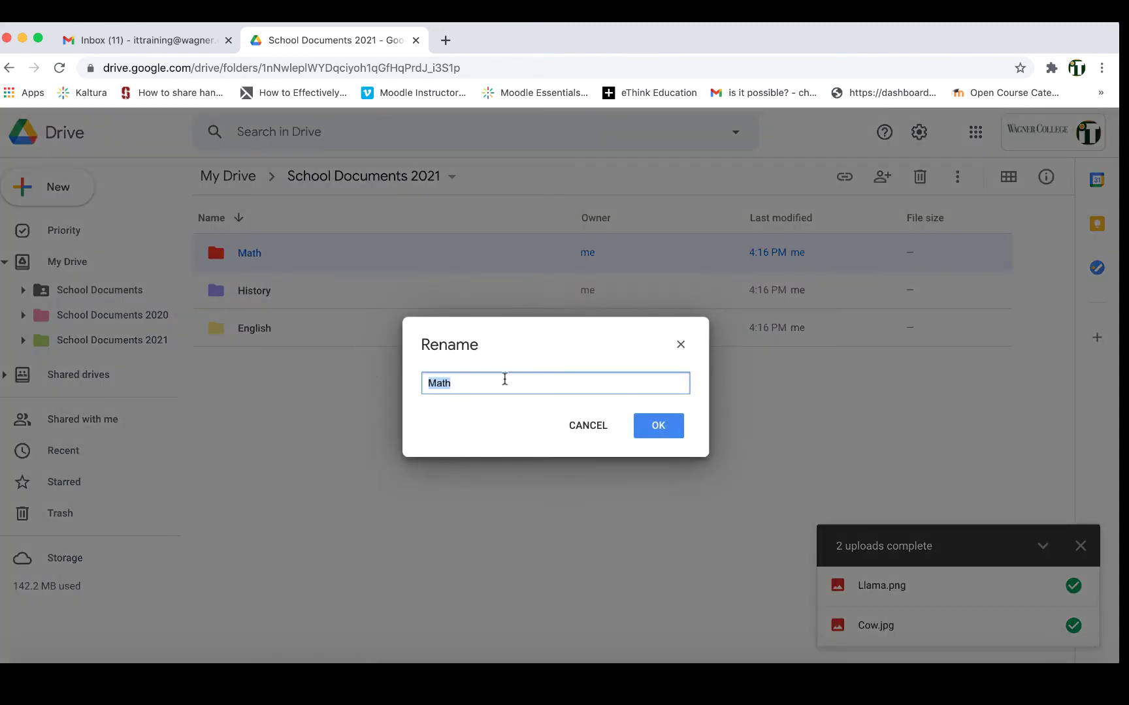
left_click(507, 380)
type("2021")
left_click(660, 433)
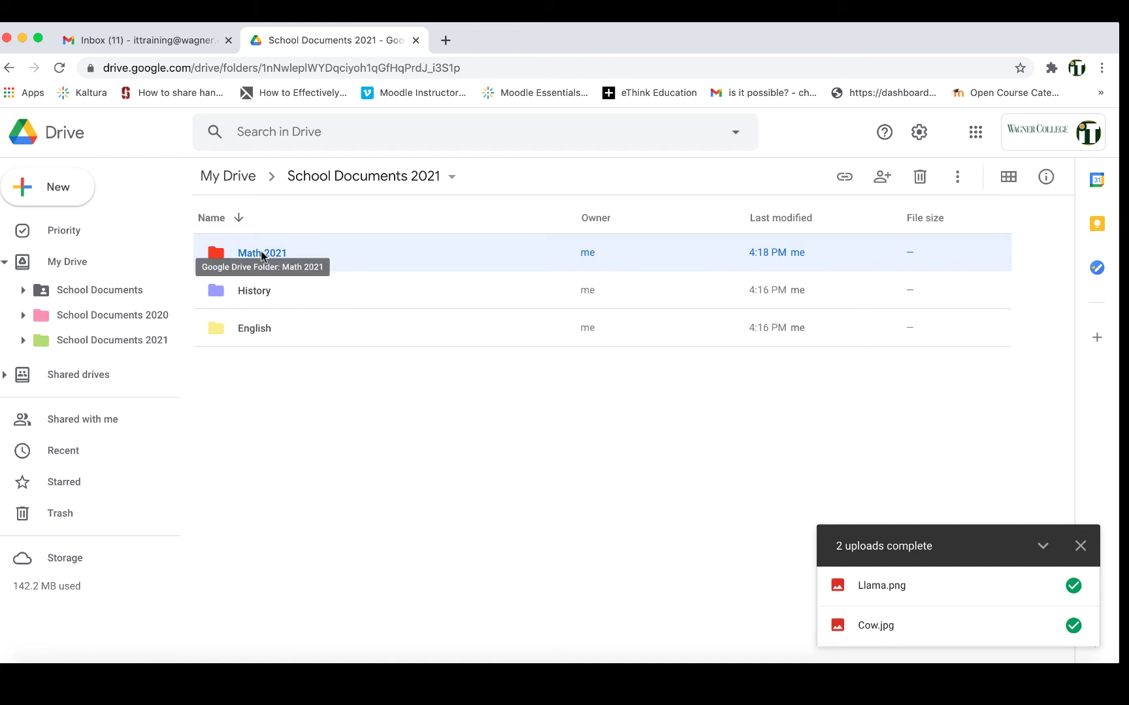
Move the Math 2021 folder to the trash and open the trash.
left_click_drag(274, 259, 84, 572)
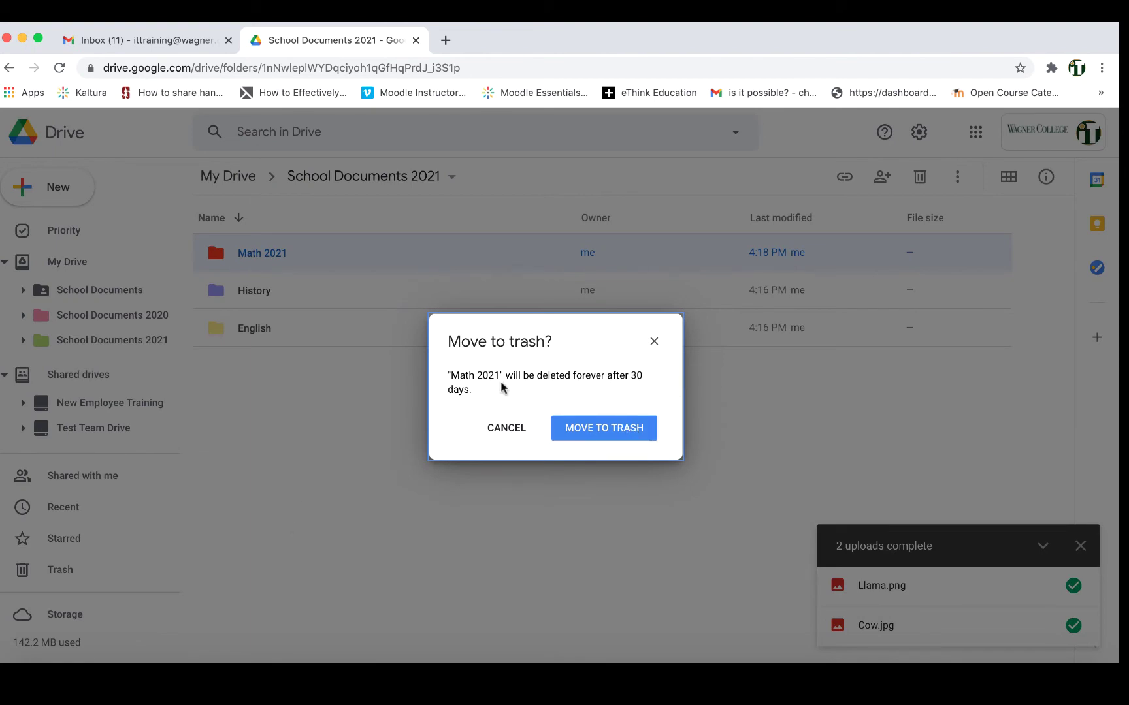
left_click(587, 428)
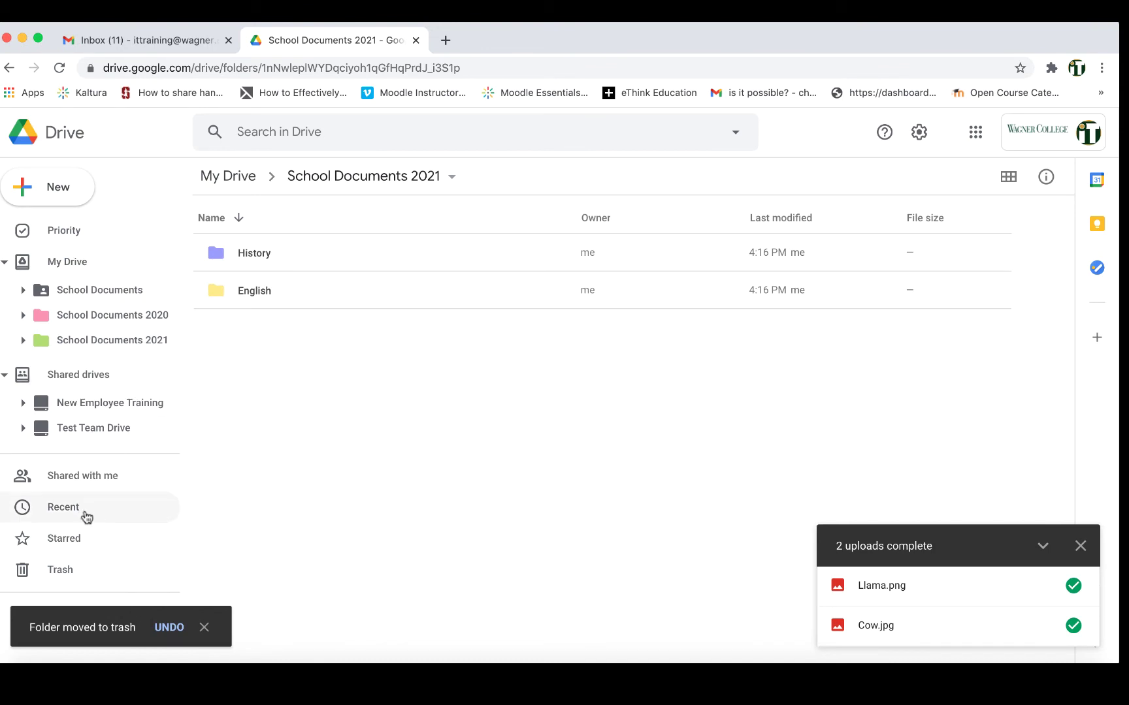
left_click(68, 570)
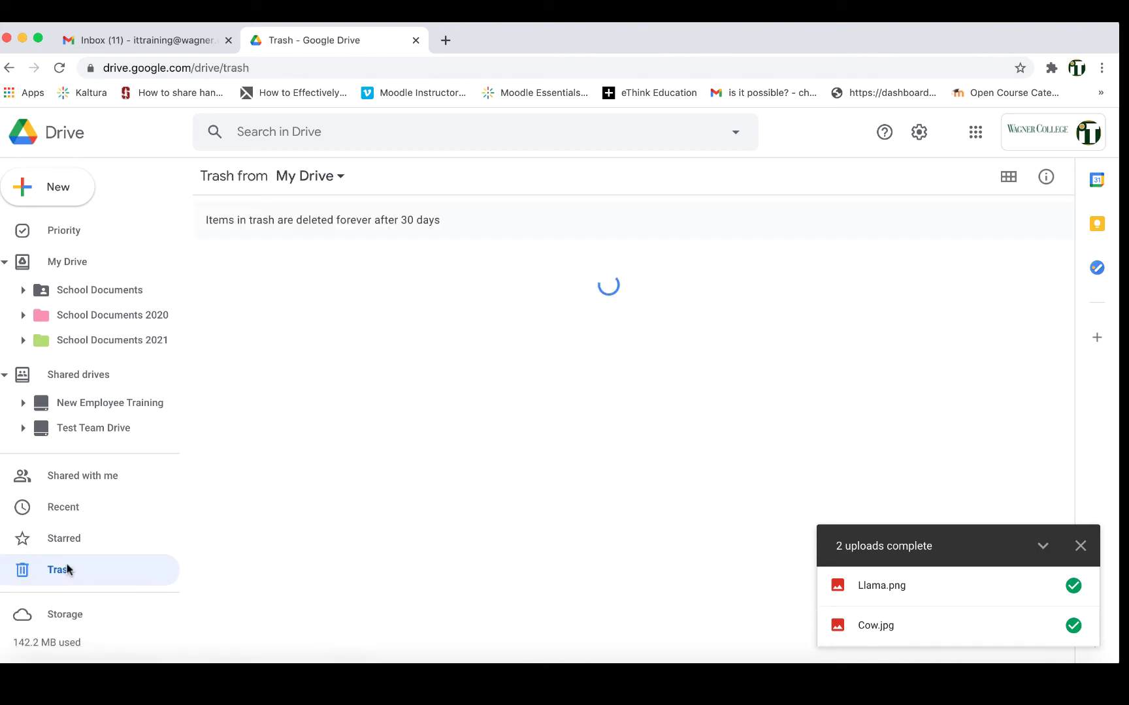
Restore the Math 2021 folder from the trash and reopen the School Documents 2021 folder.
left_click(315, 335)
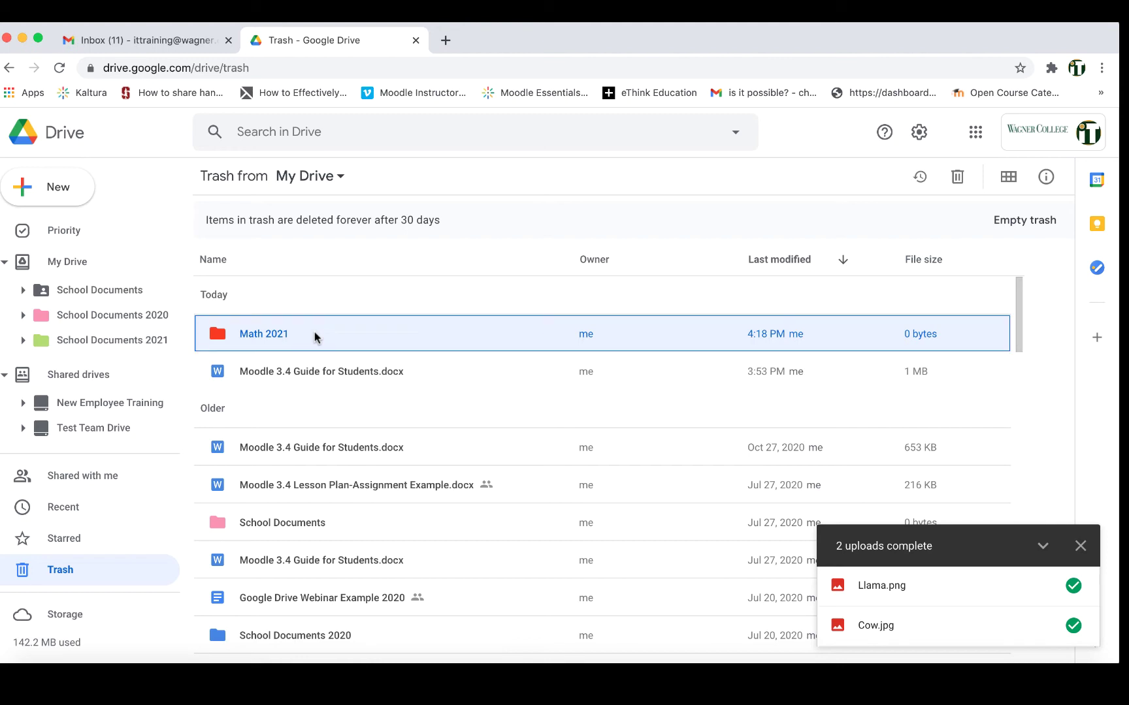
right_click(314, 333)
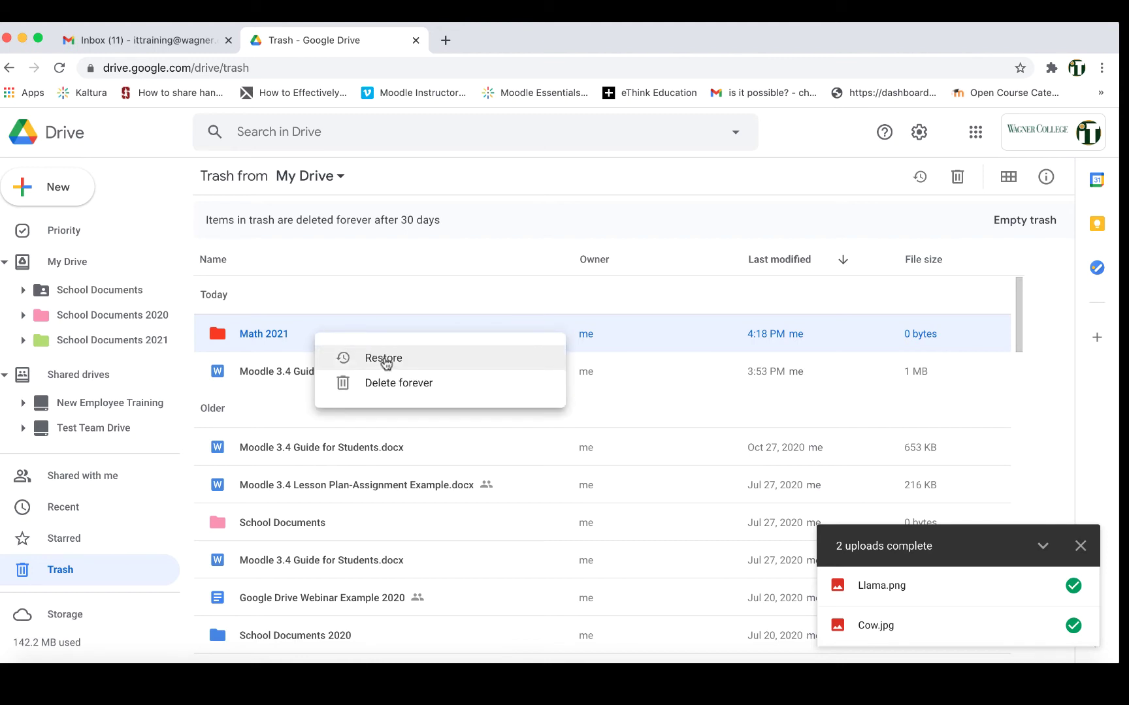
left_click(431, 368)
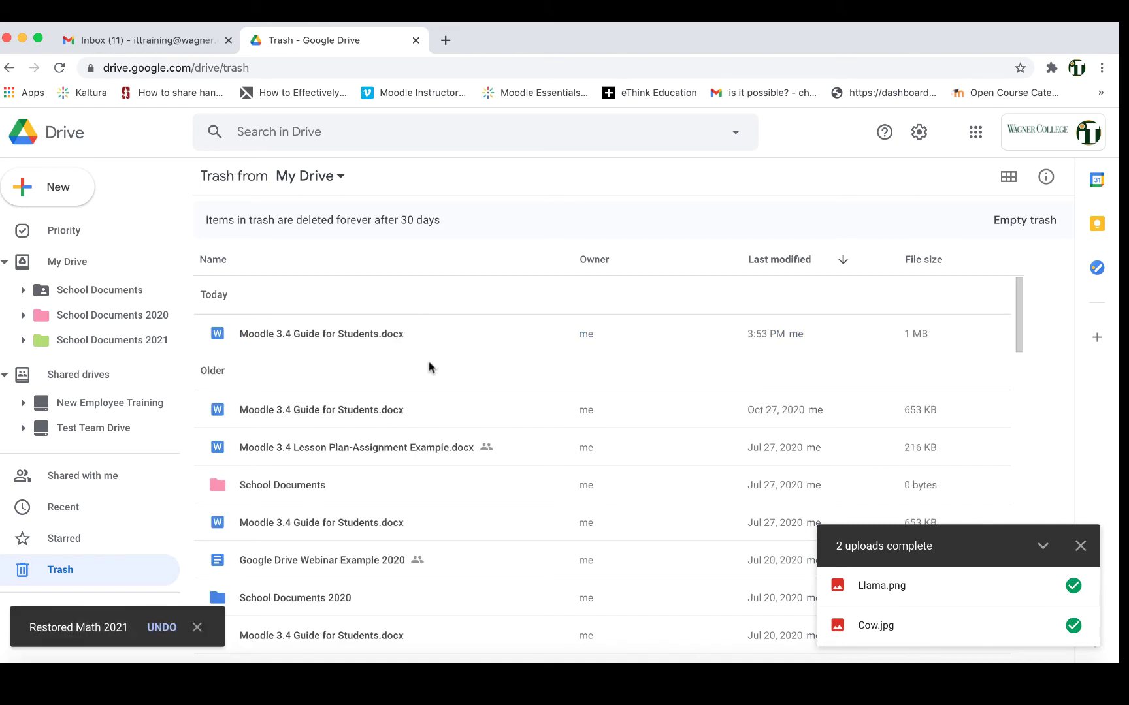
left_click(83, 334)
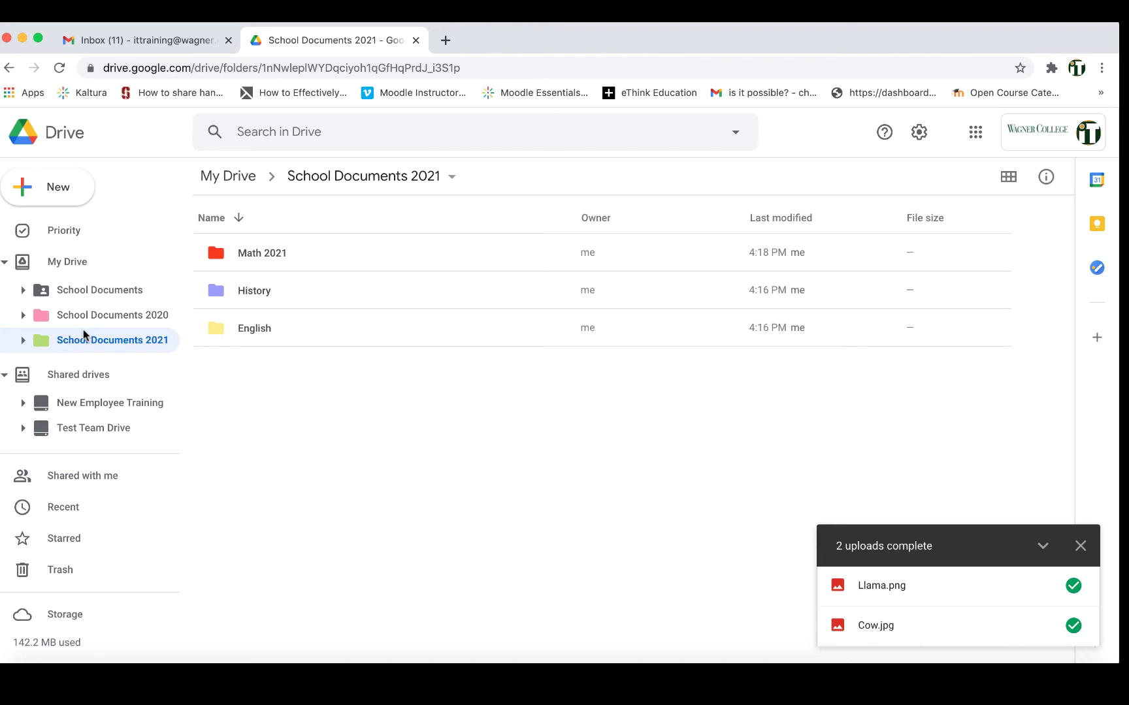
Create a blank Google Docs document and a blank Google Sheets spreadsheet in the School Documents 2021 folder.
left_click(74, 191)
left_click(81, 295)
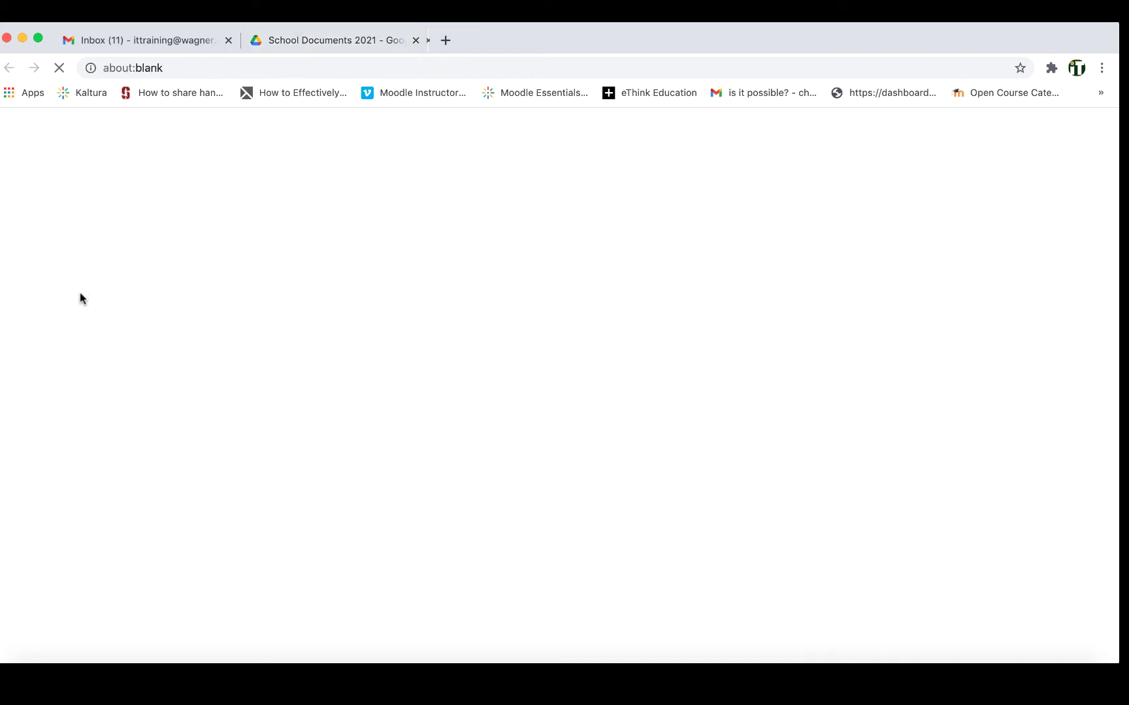
left_click(283, 43)
left_click(54, 186)
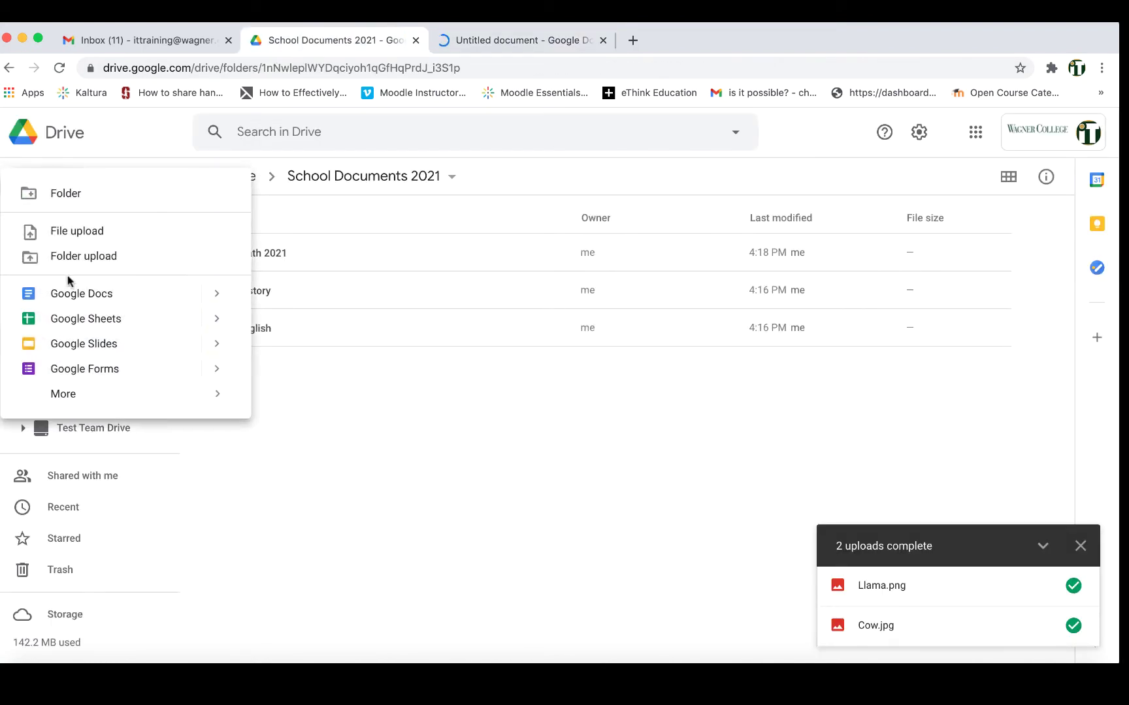
left_click(87, 325)
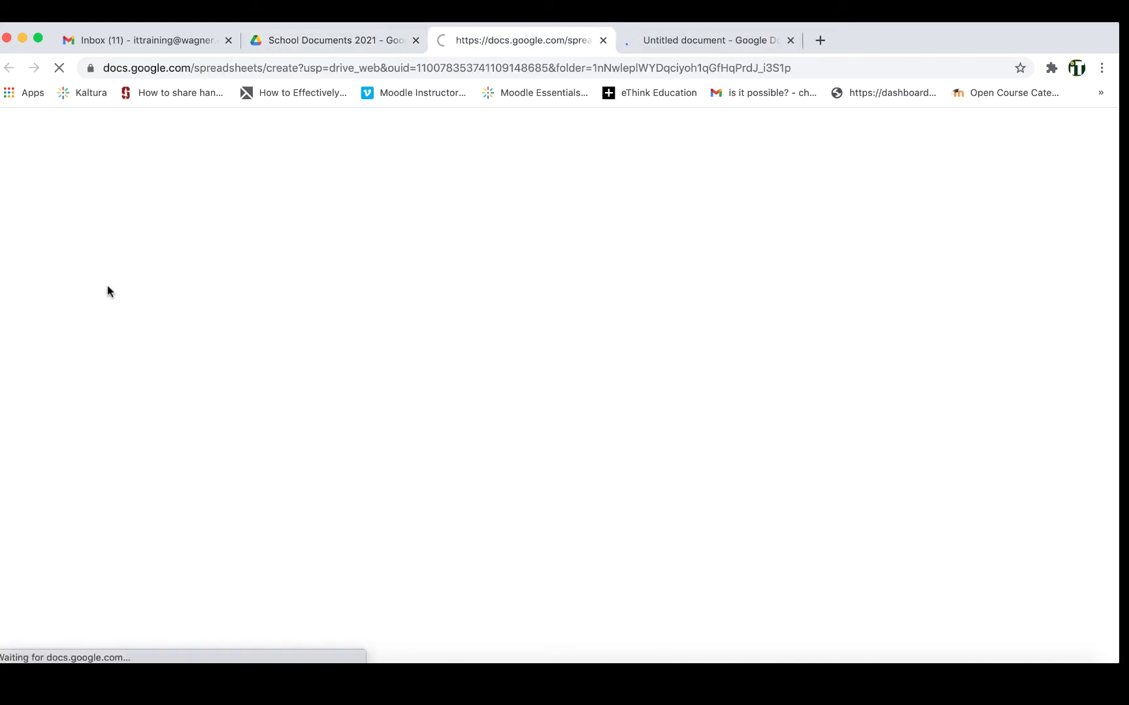
Create a blank Google Slides presentation in the School Documents 2021 folder.
left_click(335, 45)
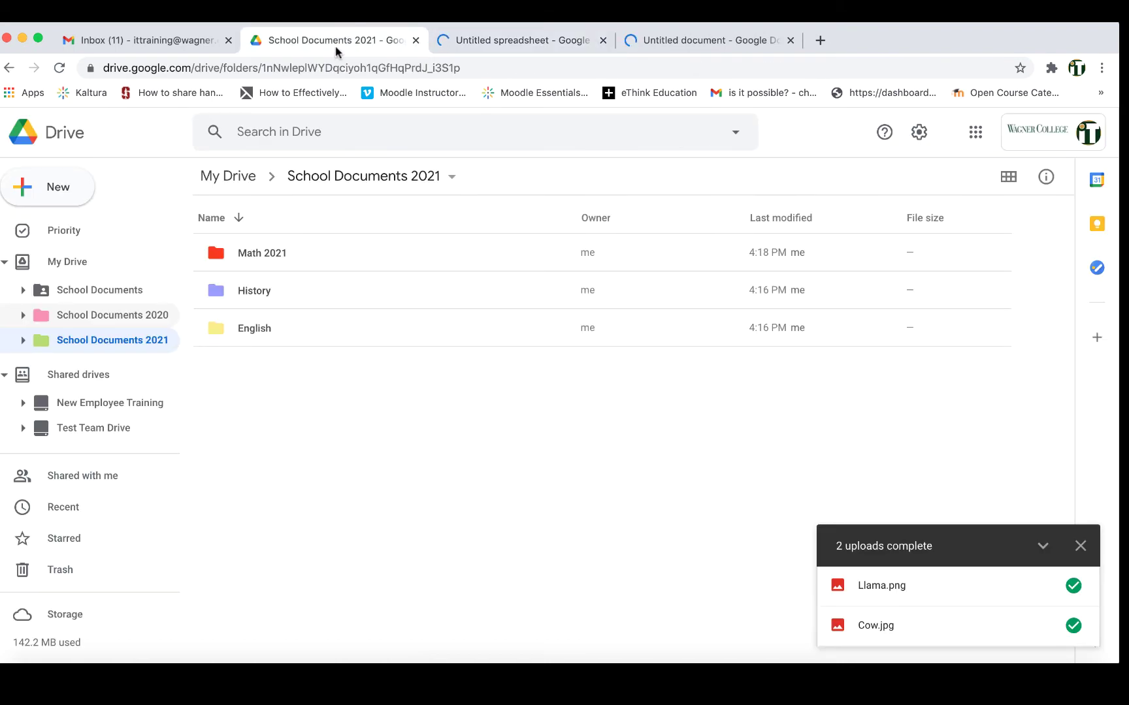
left_click(57, 186)
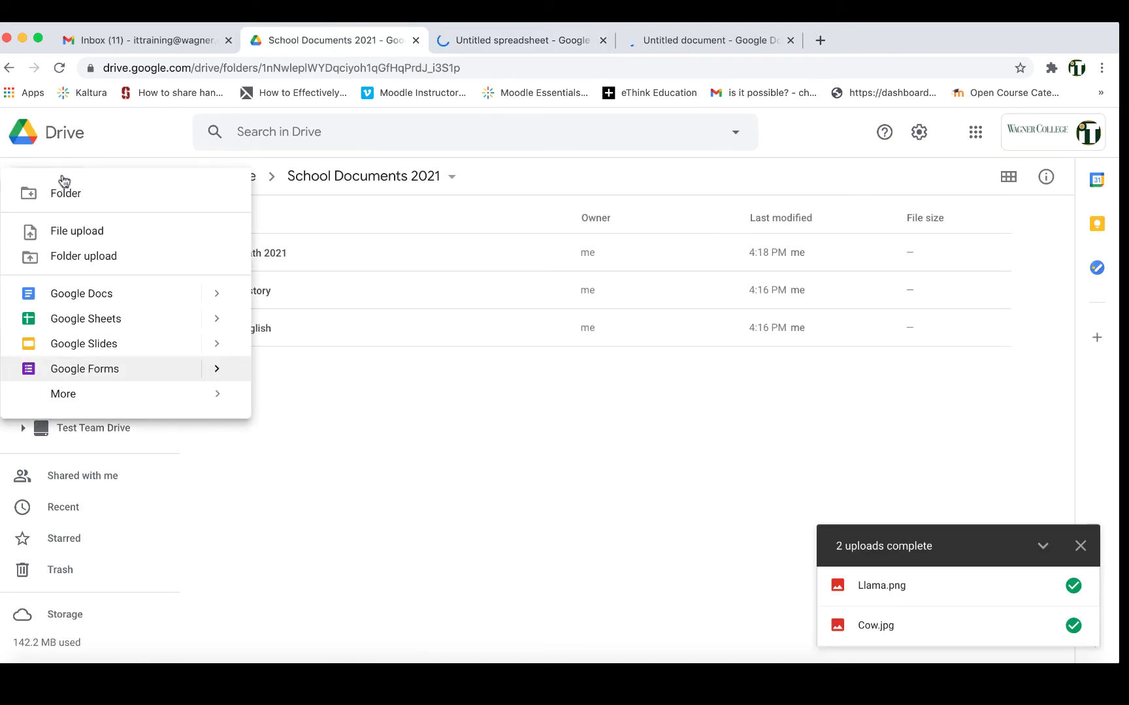
left_click(111, 346)
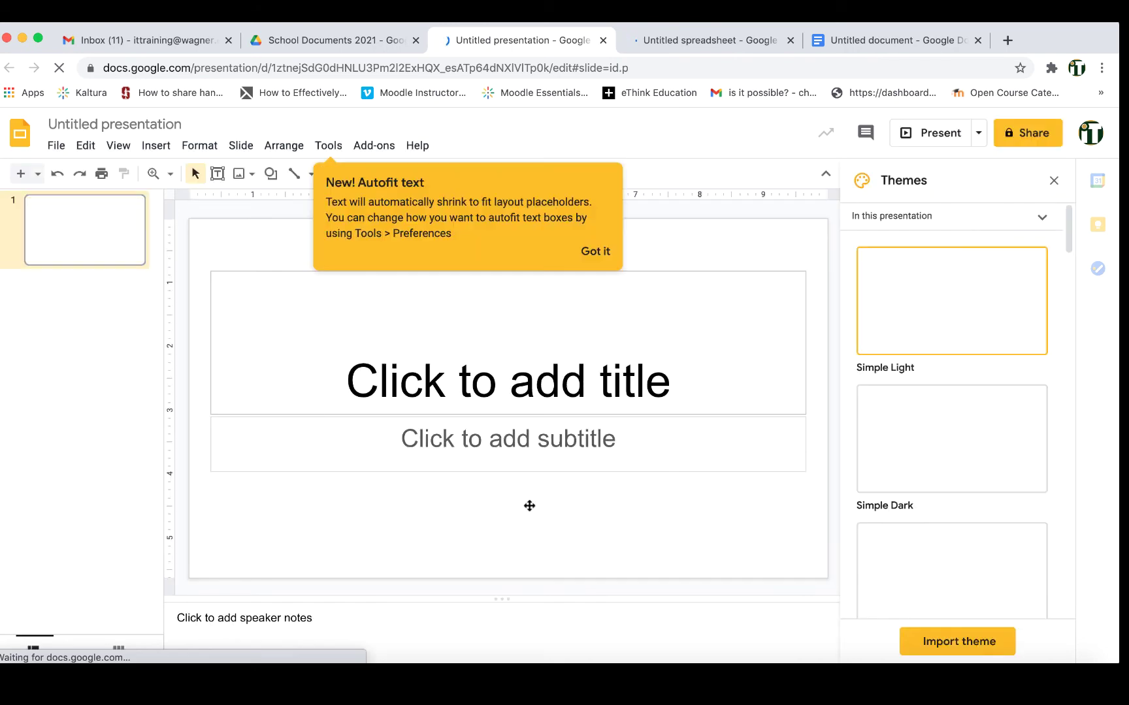
View the blank spreadsheet, and enter "The quick brown fox jumps over the lazy dog" in the untitled Google Docs document.
left_click(700, 39)
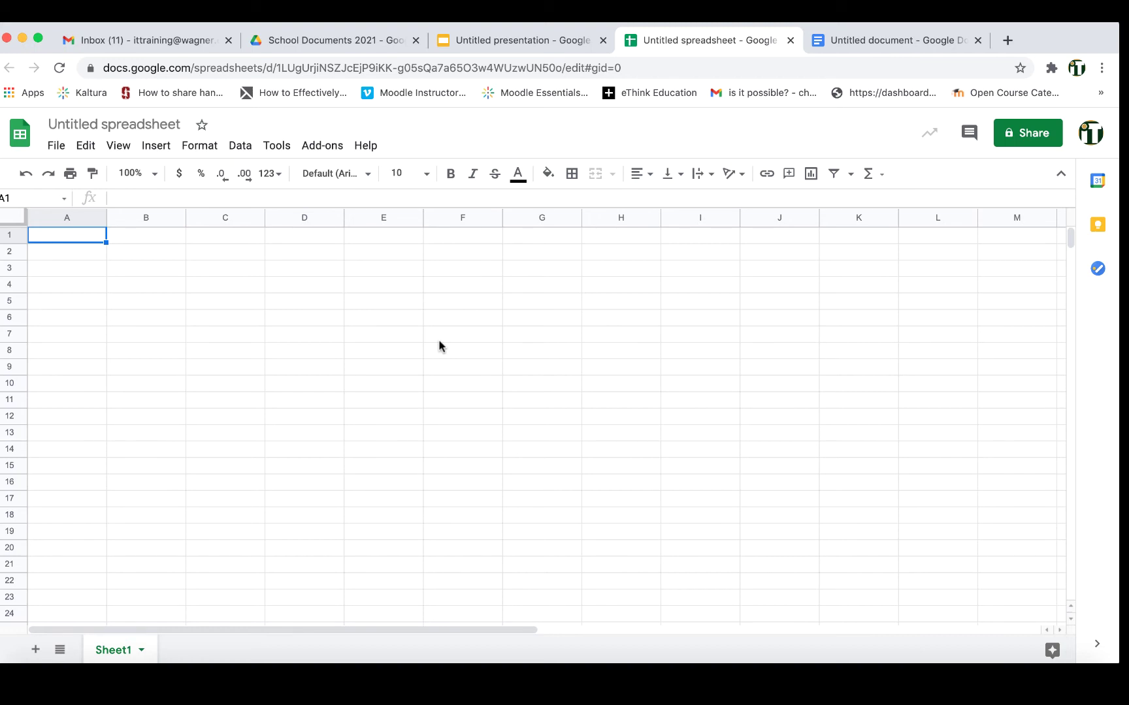
left_click(921, 46)
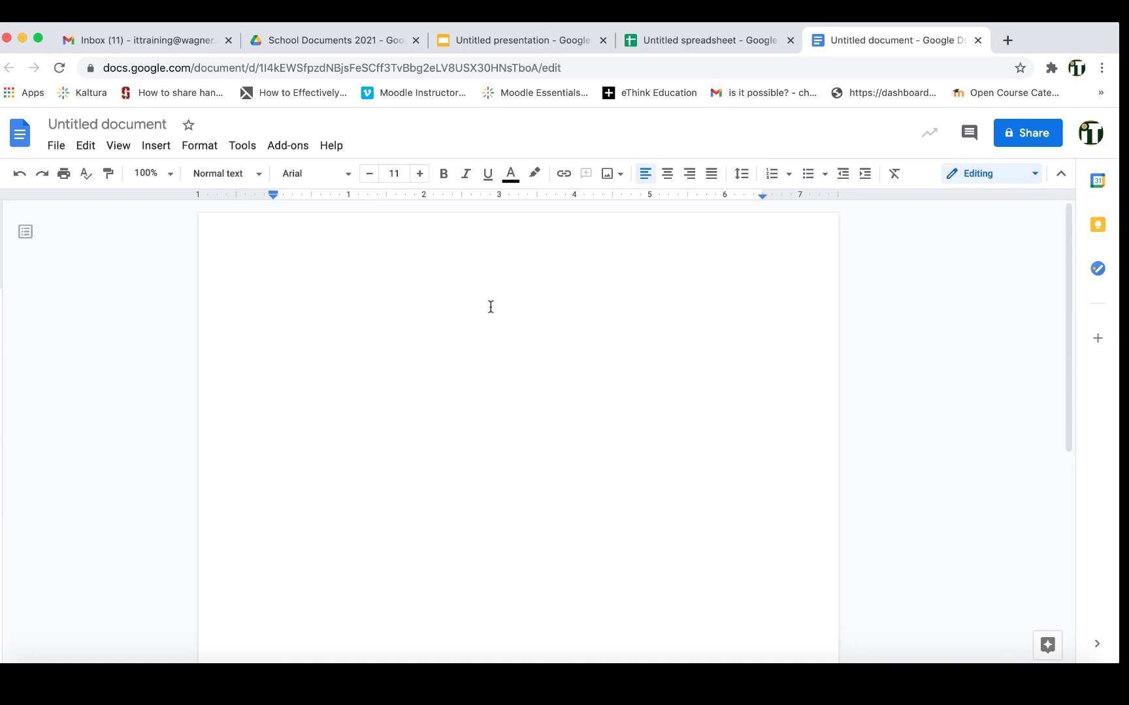
type("The quick brown fox jumps over the lazy dog")
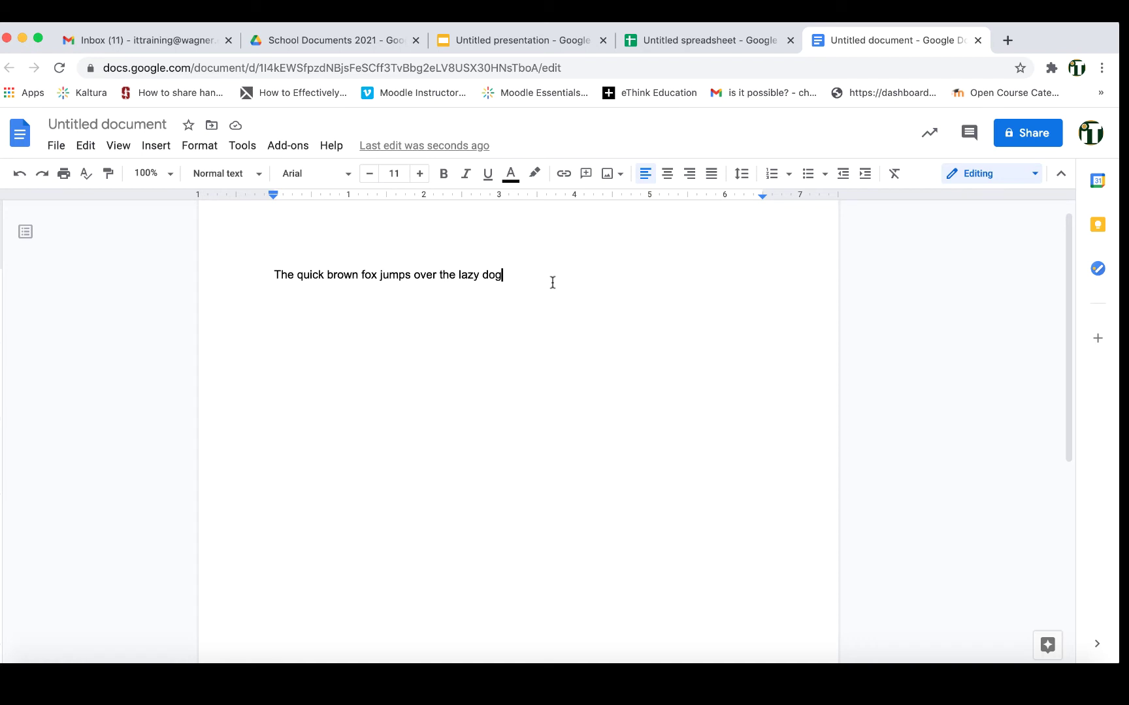
Format the whole sentence as bold blue text at font size 48.
left_click_drag(553, 282, 239, 257)
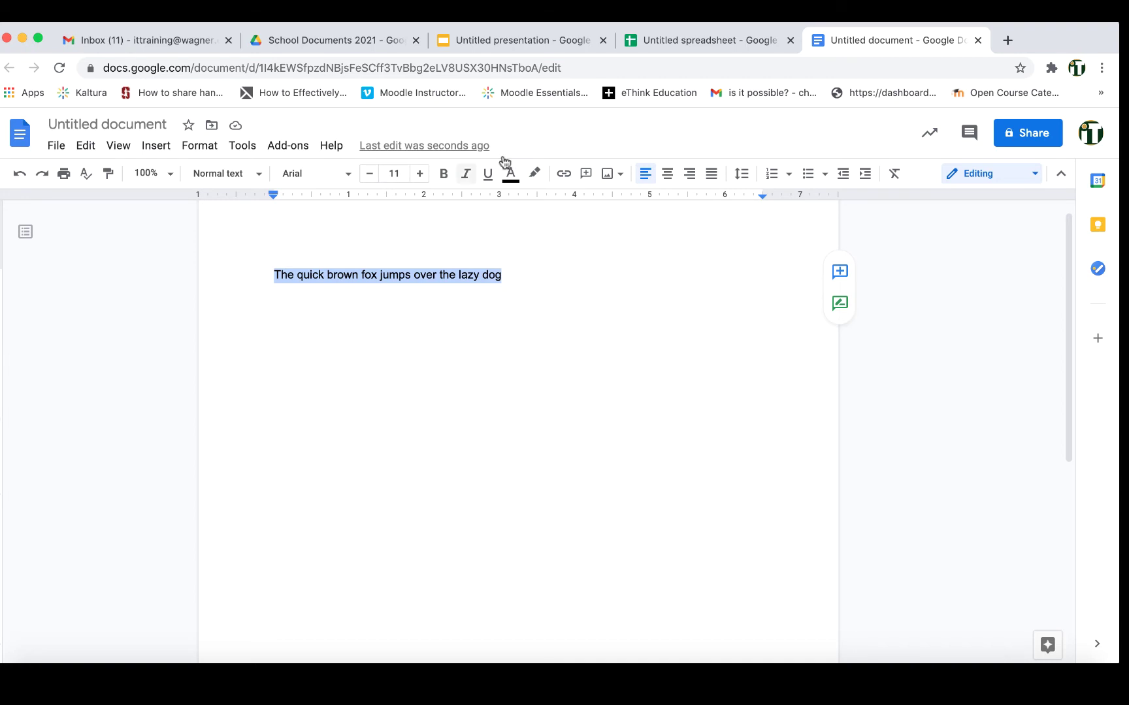
left_click(451, 174)
left_click(510, 174)
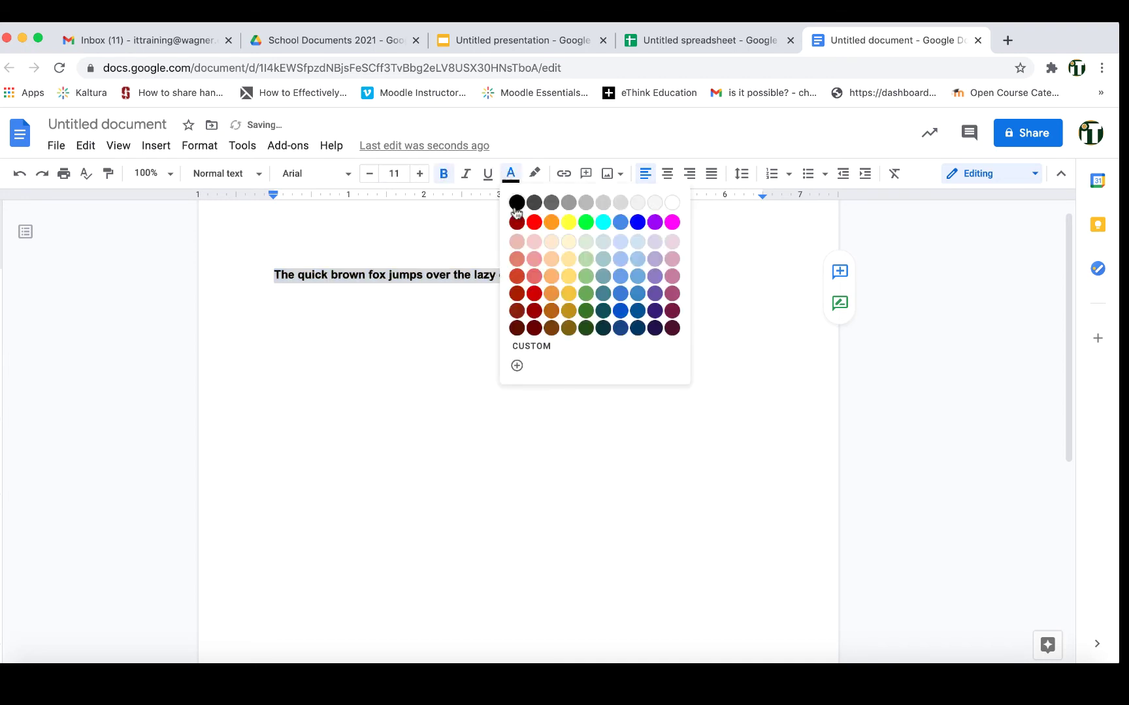
left_click(638, 223)
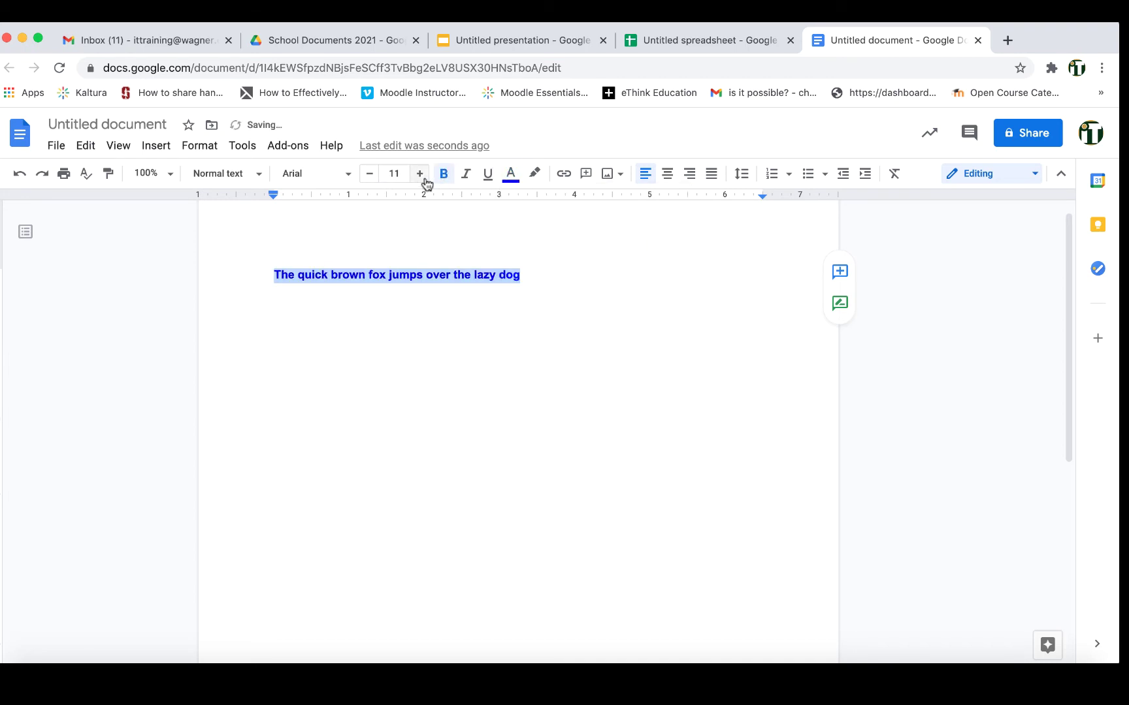
left_click(394, 173)
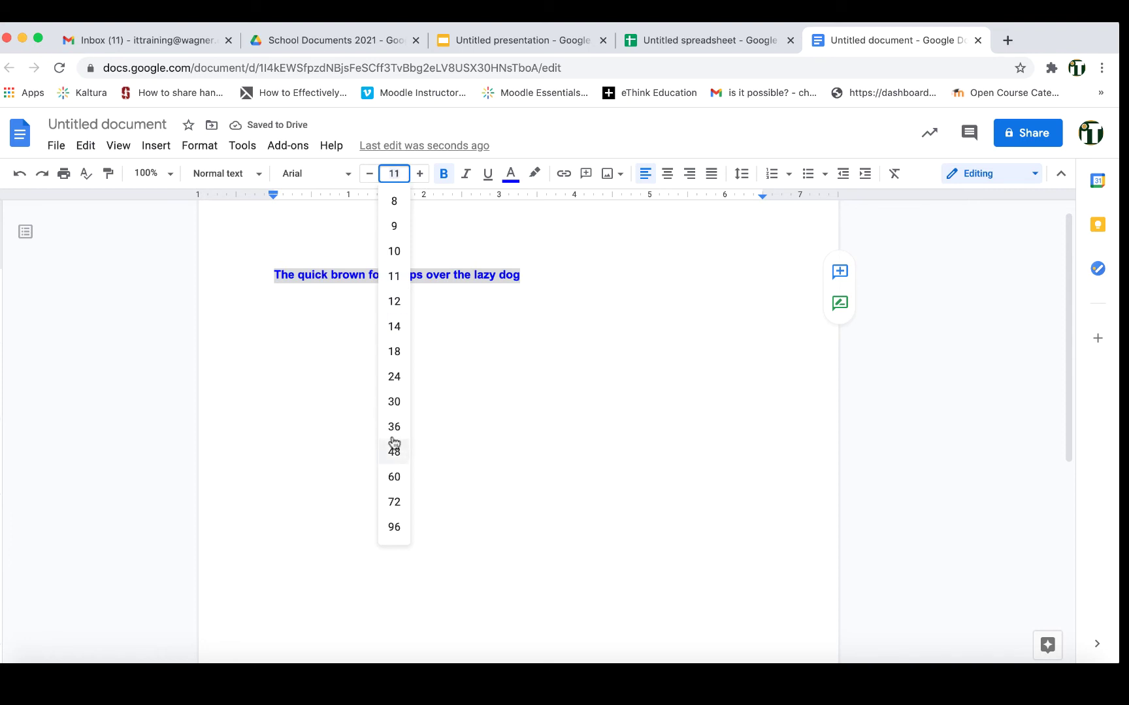
left_click(394, 447)
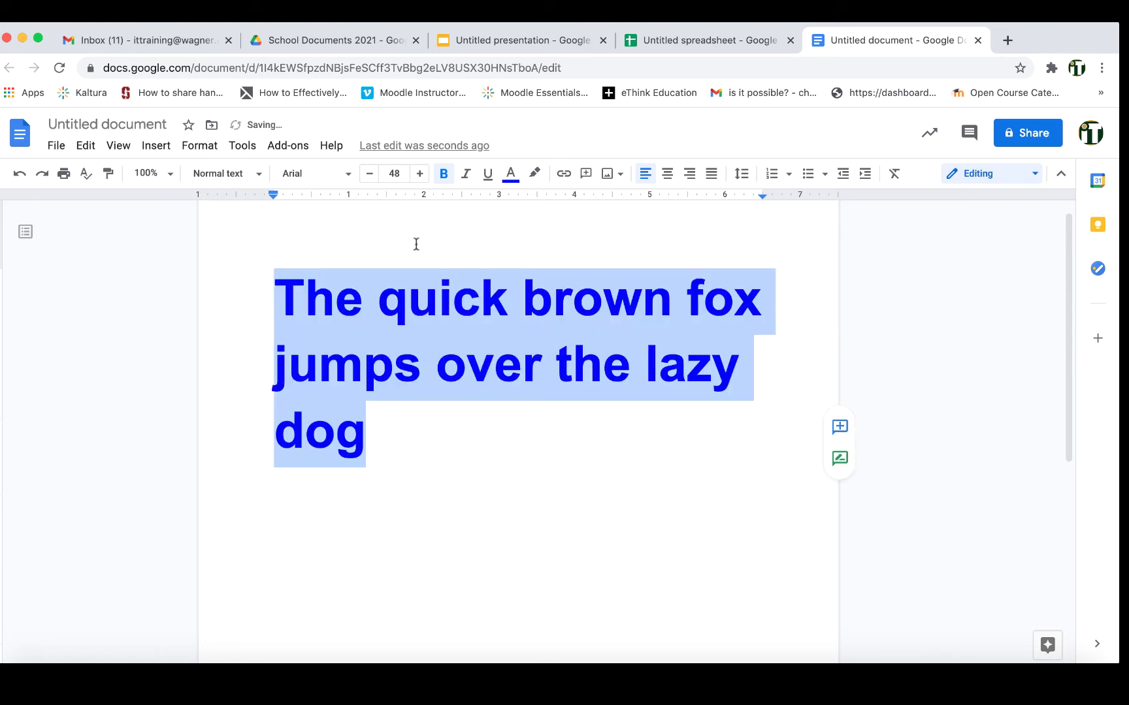
left_click(411, 448)
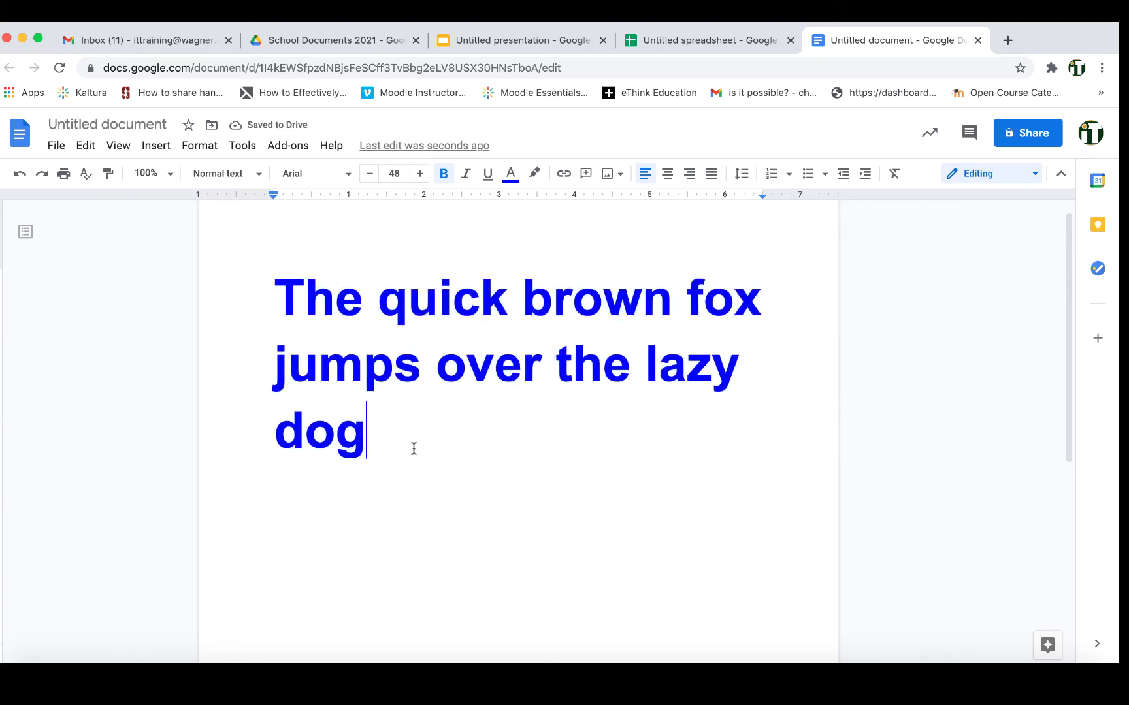
Copy the whole sentence and paste it repeatedly on new lines below the original.
left_click_drag(414, 449, 286, 305)
key("cmd+c")
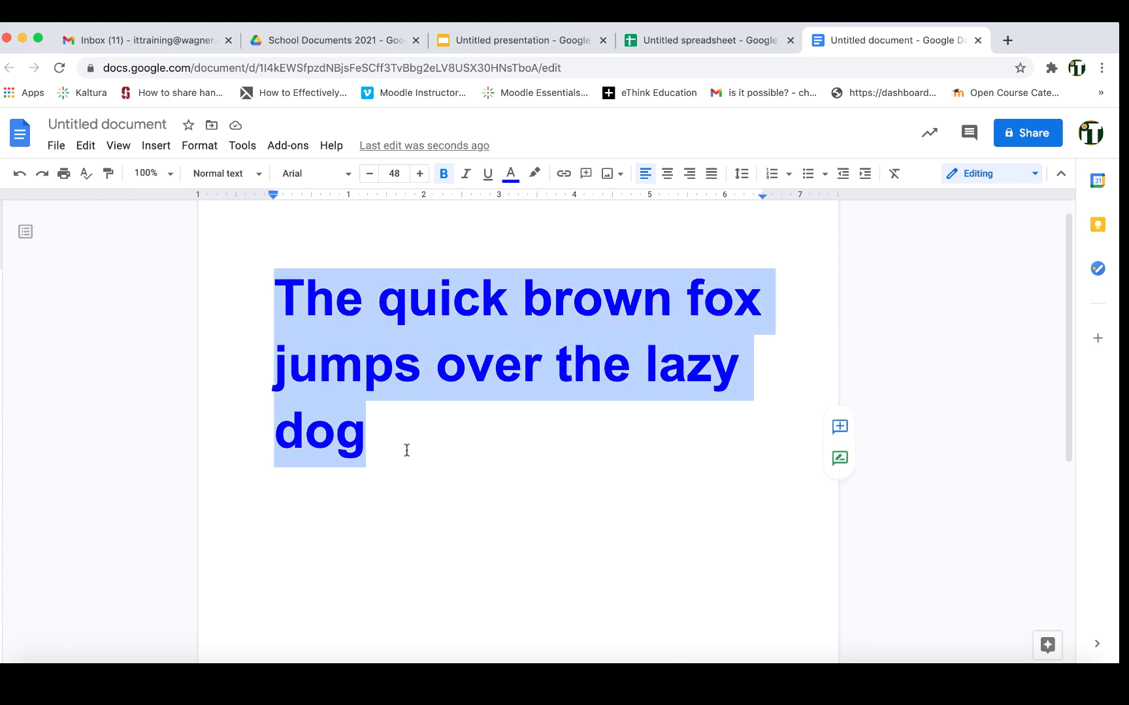
left_click(406, 453)
key("Return")
key("cmd+v")
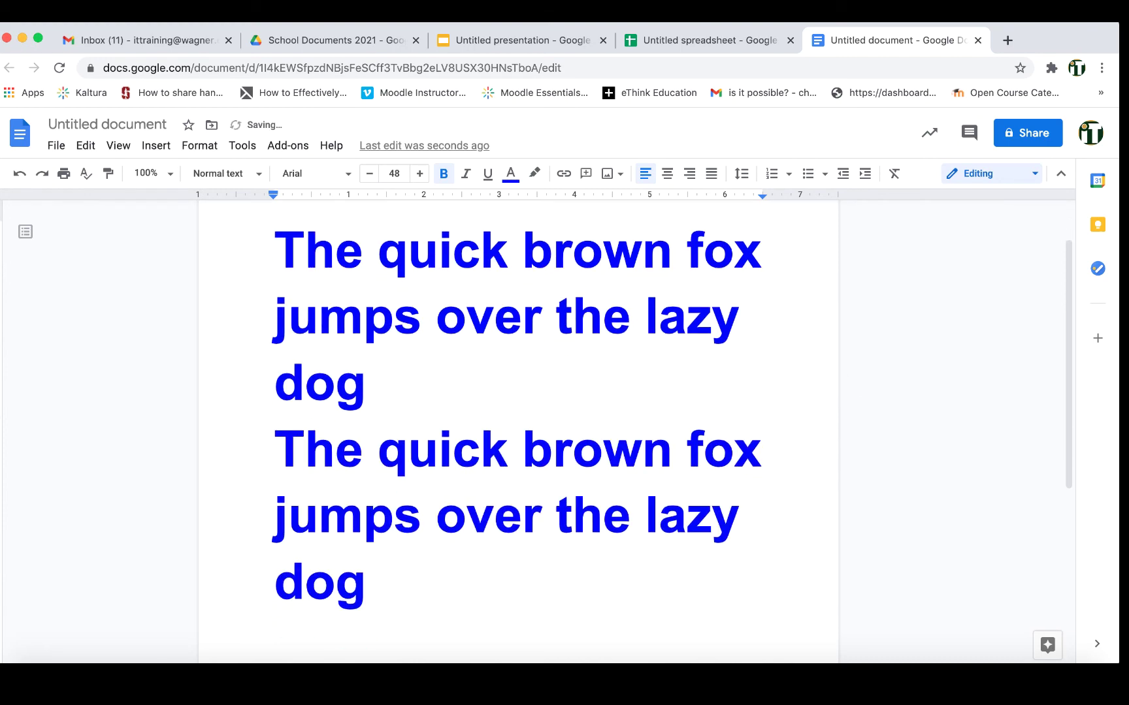
key("Return")
key("BackSpace")
key("Return")
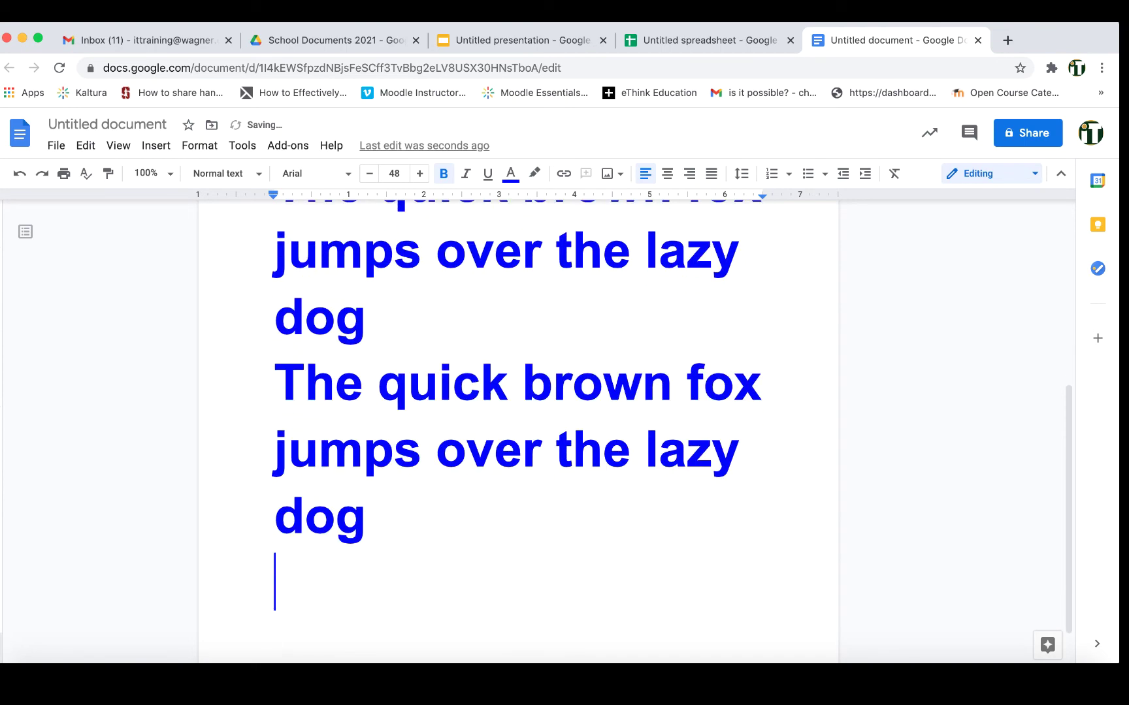
key("super+Return")
key("super+v")
key("BackSpace")
scroll(518, 431, "up", 2)
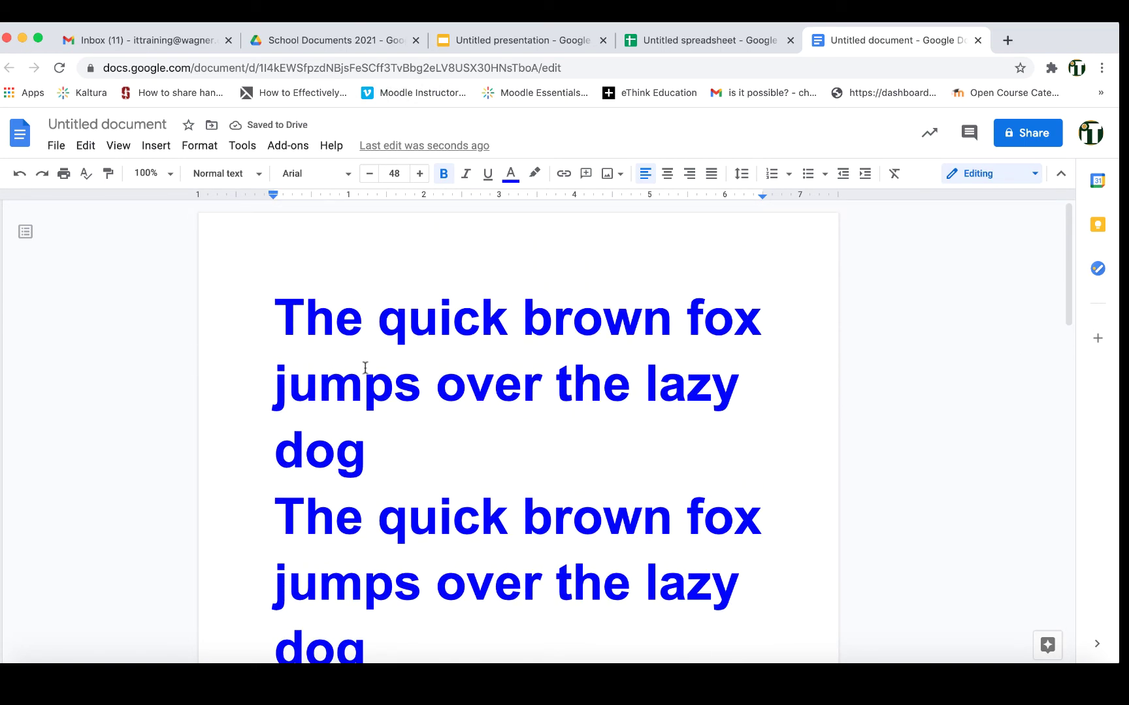
Change the font of the first sentence to Georgia.
double_click(397, 444)
triple_click(398, 444)
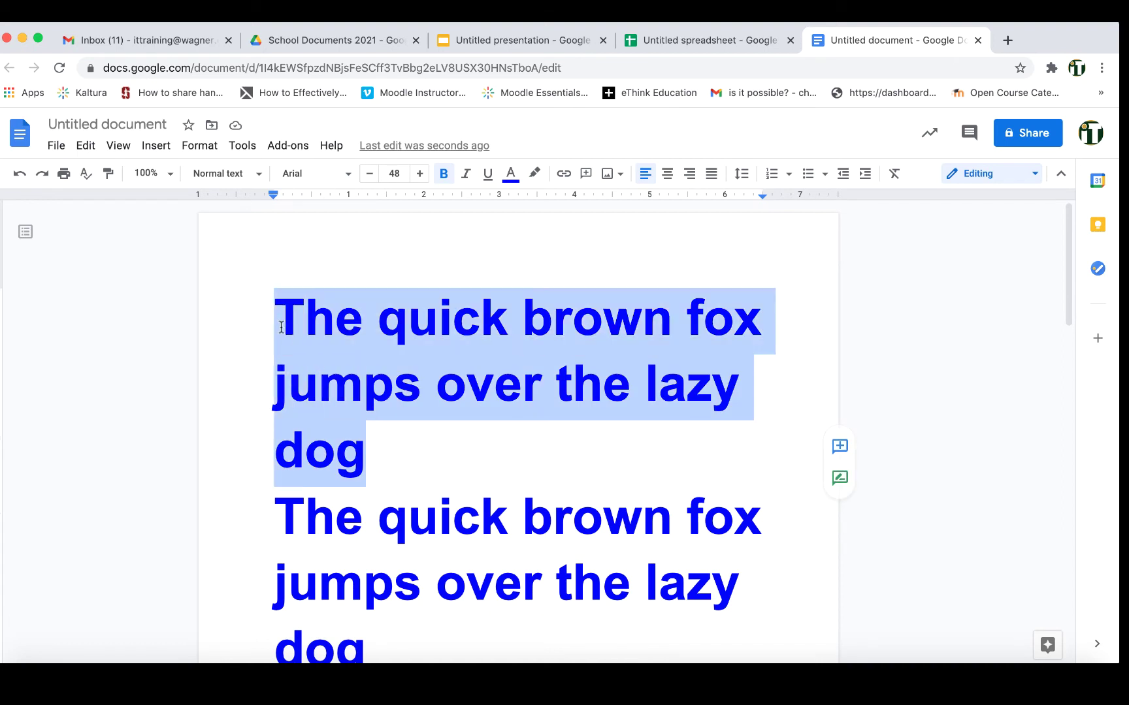
left_click(345, 175)
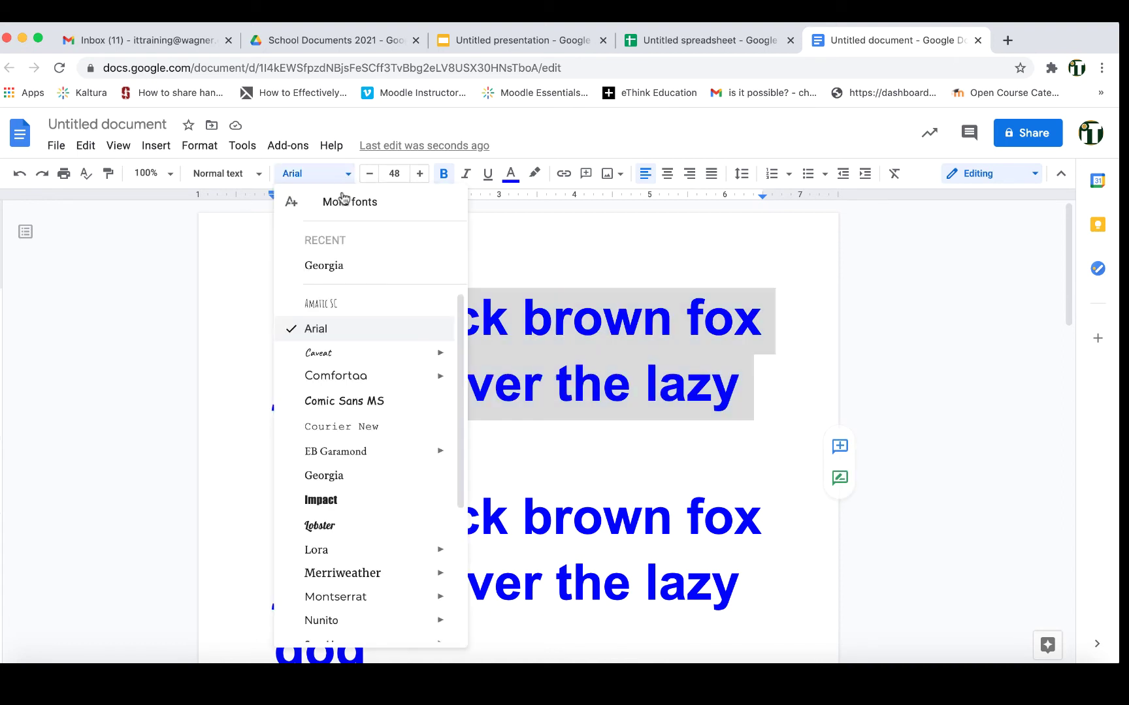
left_click(370, 475)
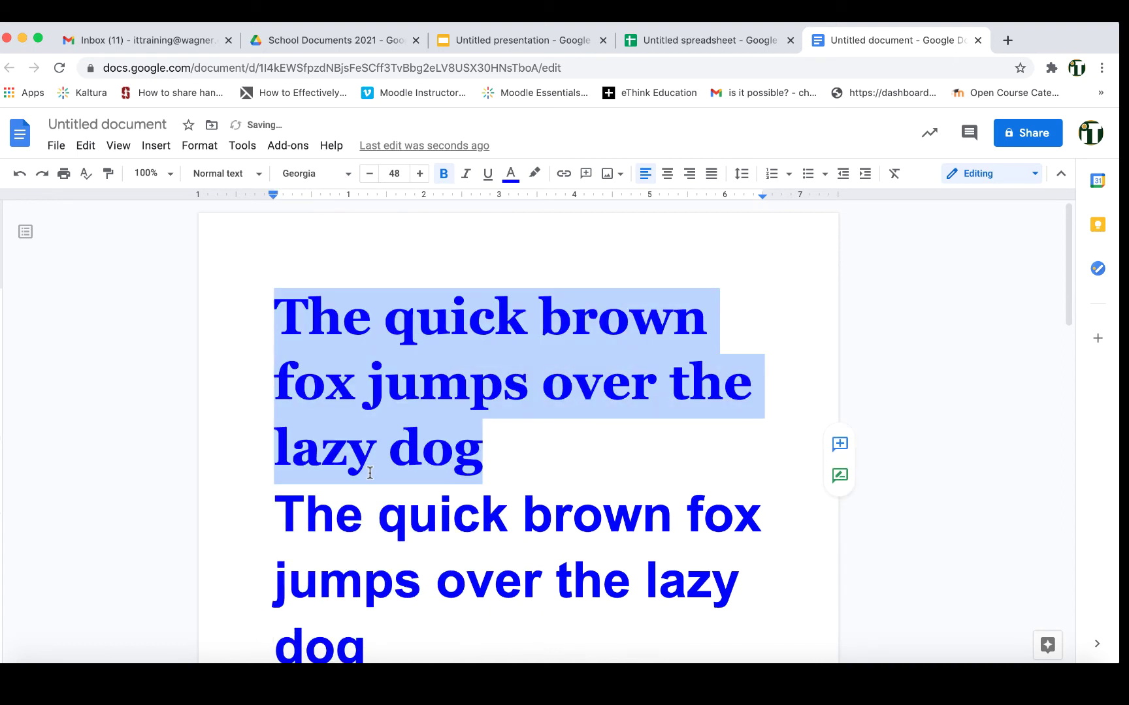
left_click(606, 458)
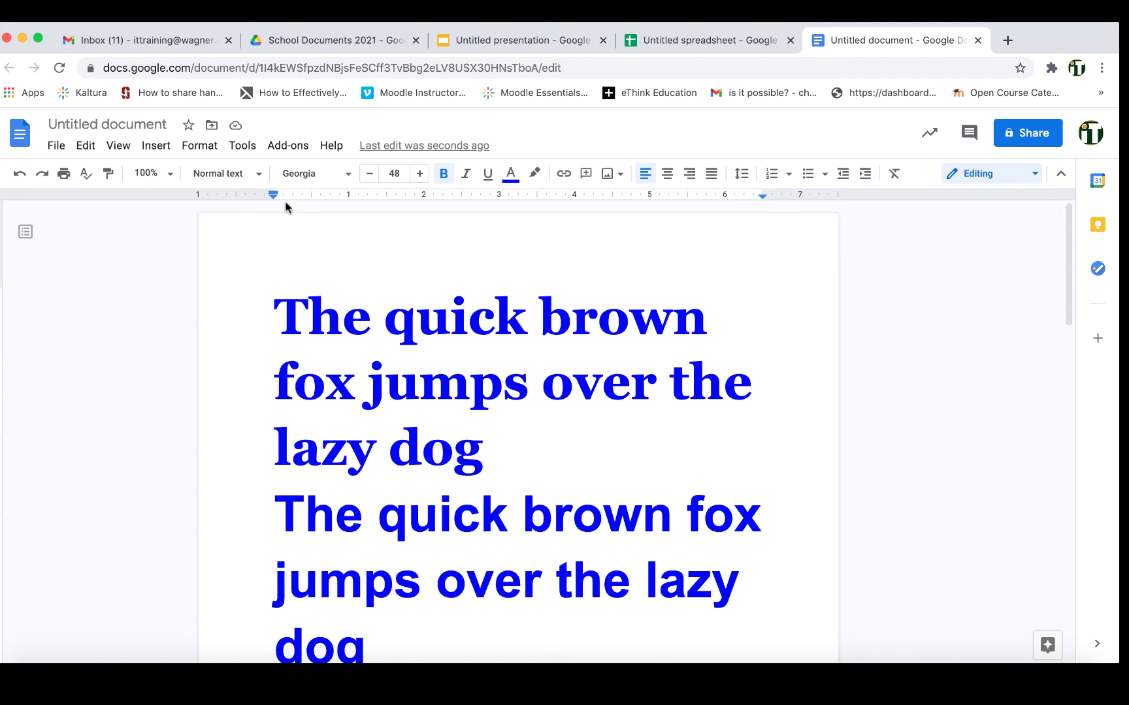
Examine the document's available formatting, tools, insert, edit and file commands, including the sources for inserting an image.
left_click(213, 154)
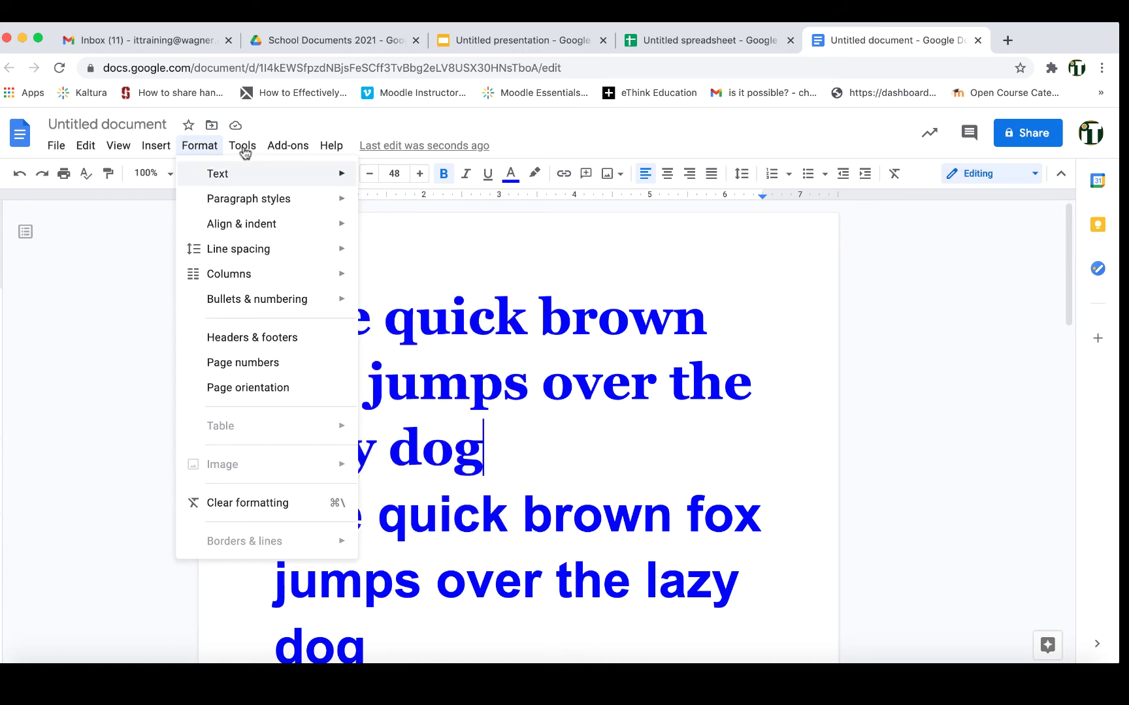
left_click(243, 147)
left_click(171, 147)
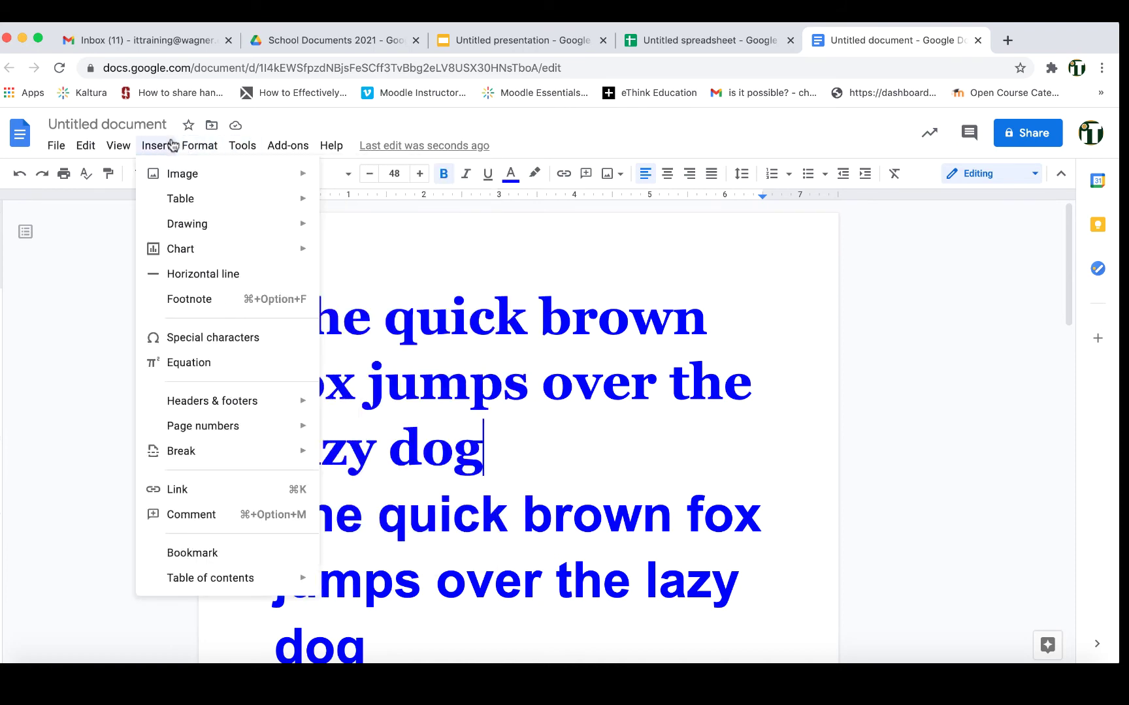
mouse_move(169, 180)
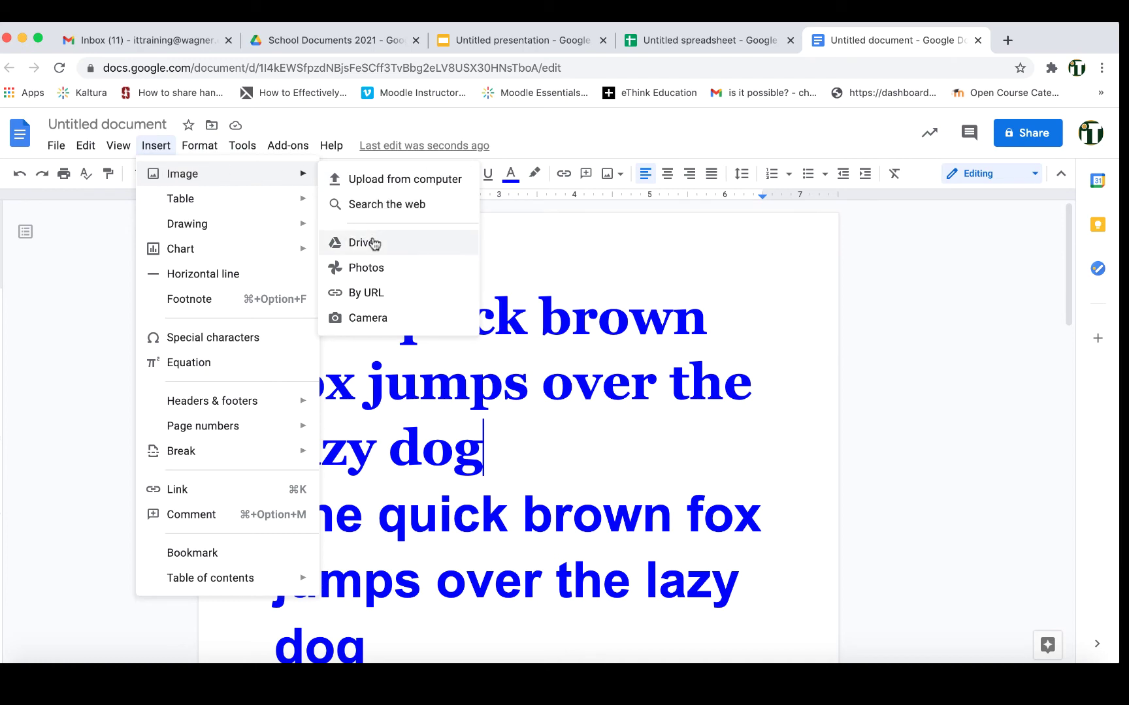
left_click(241, 146)
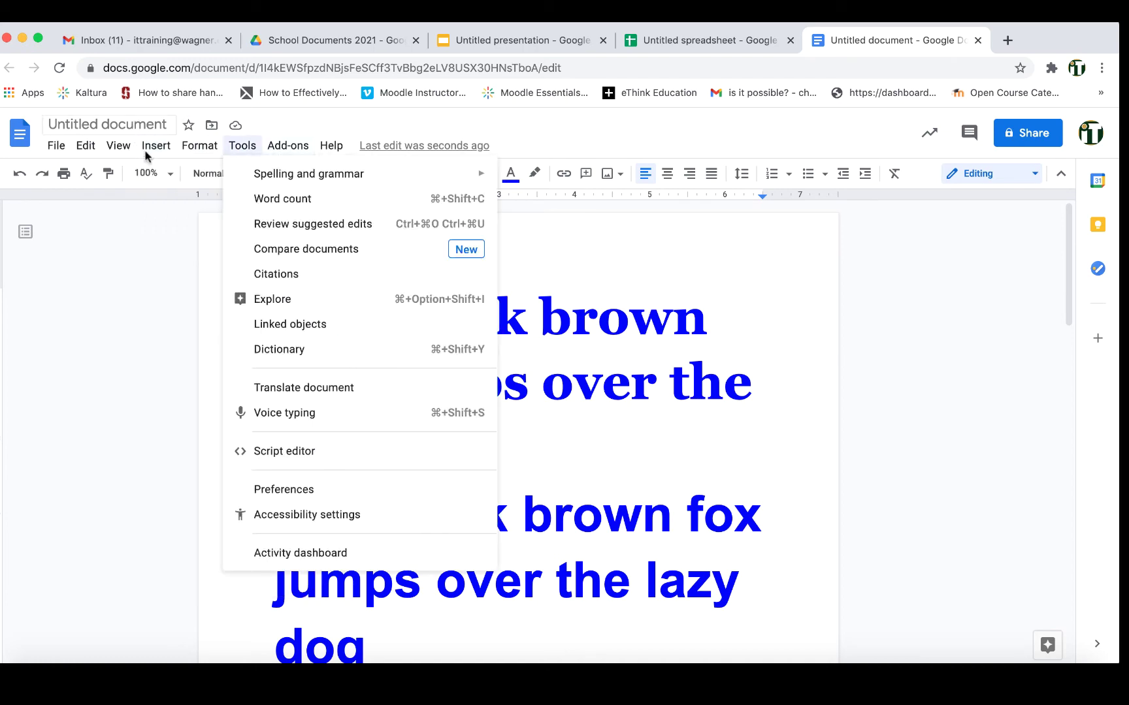
mouse_move(105, 147)
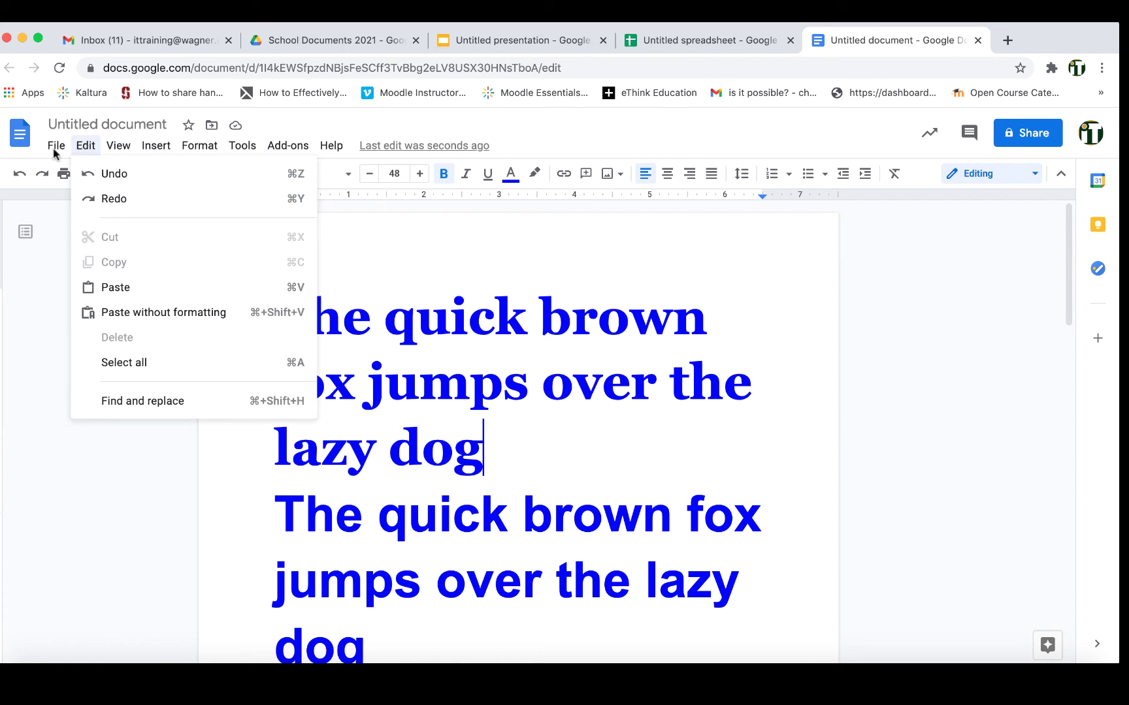
left_click(55, 145)
left_click(155, 145)
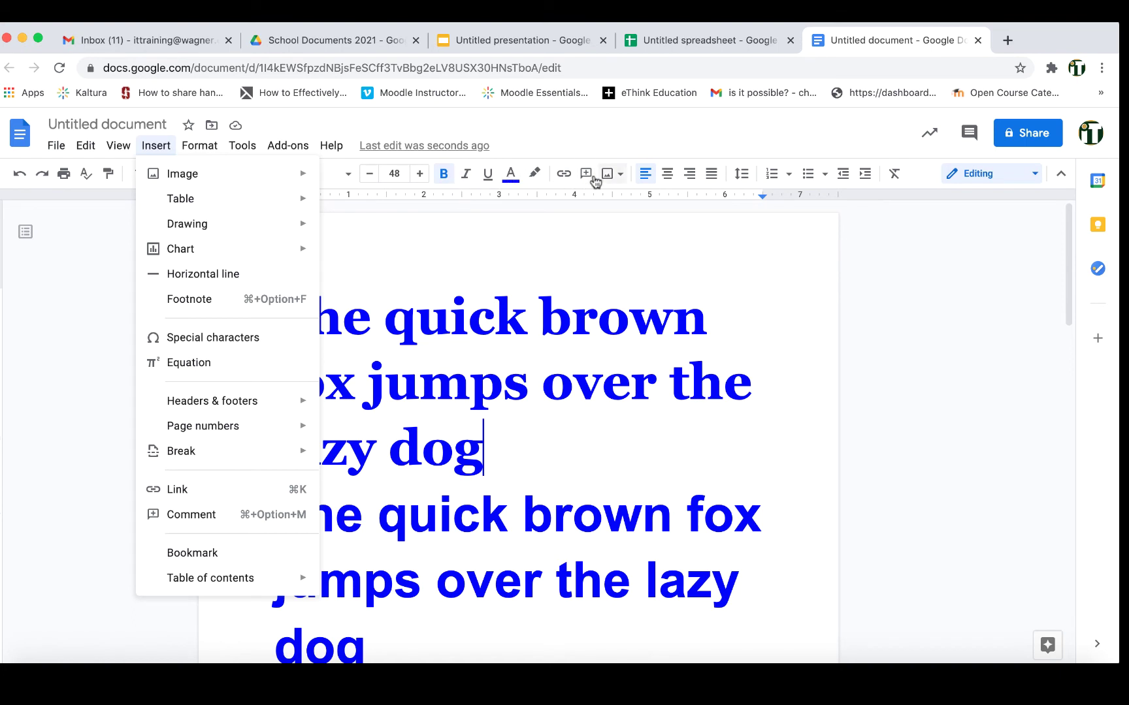
left_click(777, 273)
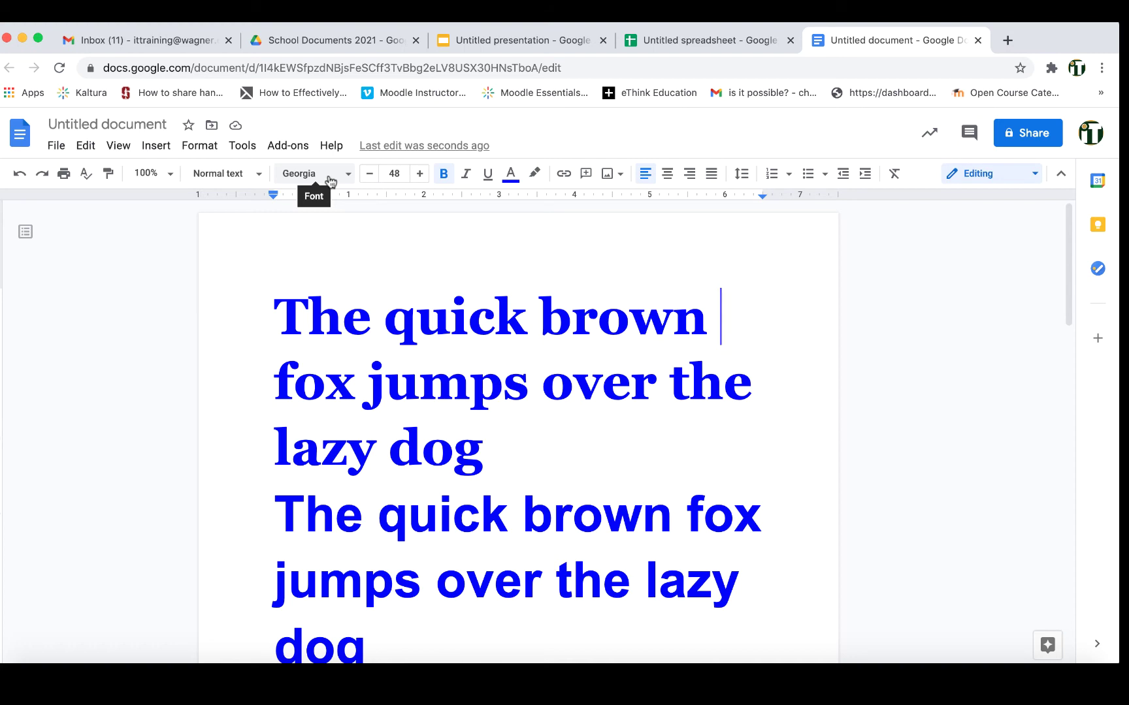
Rename the untitled document as "March 11th Tutorial".
left_click(119, 126)
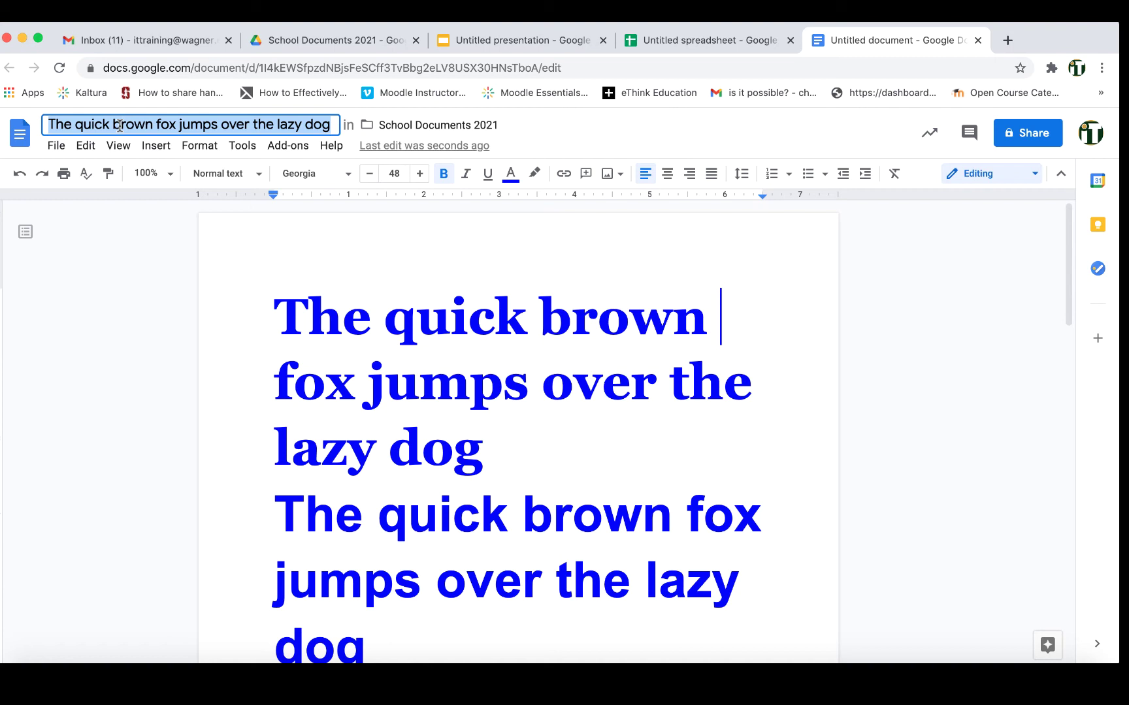
key("BackSpace")
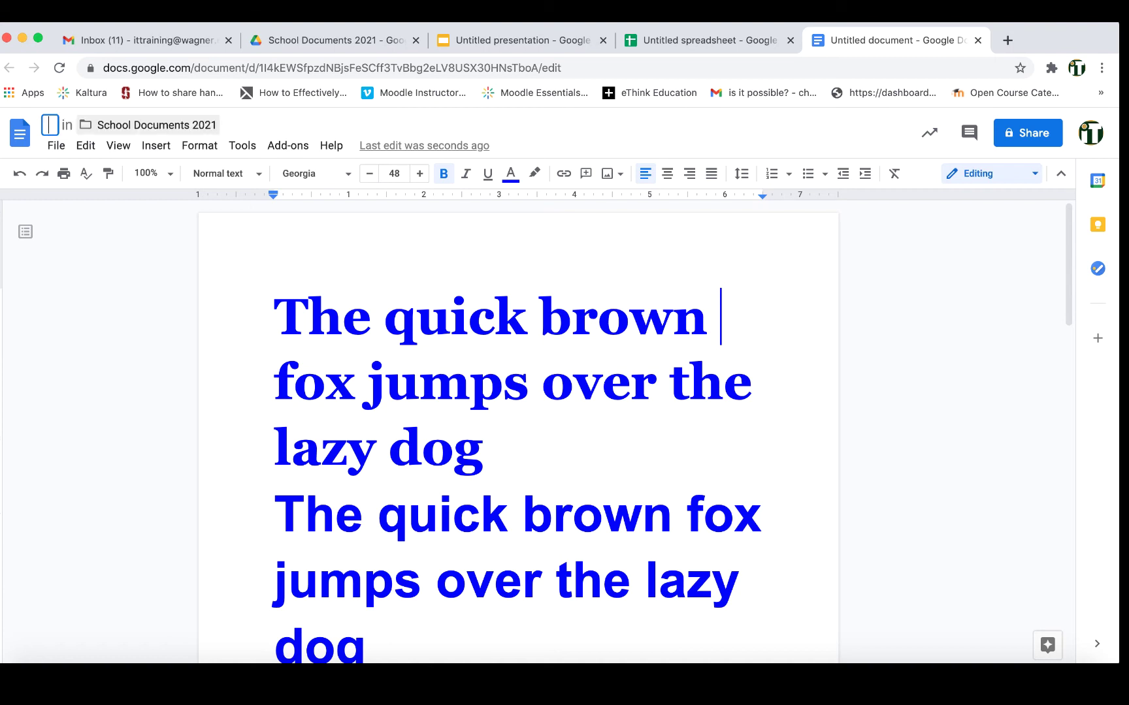
type("March 11th Tutorial")
key("Return")
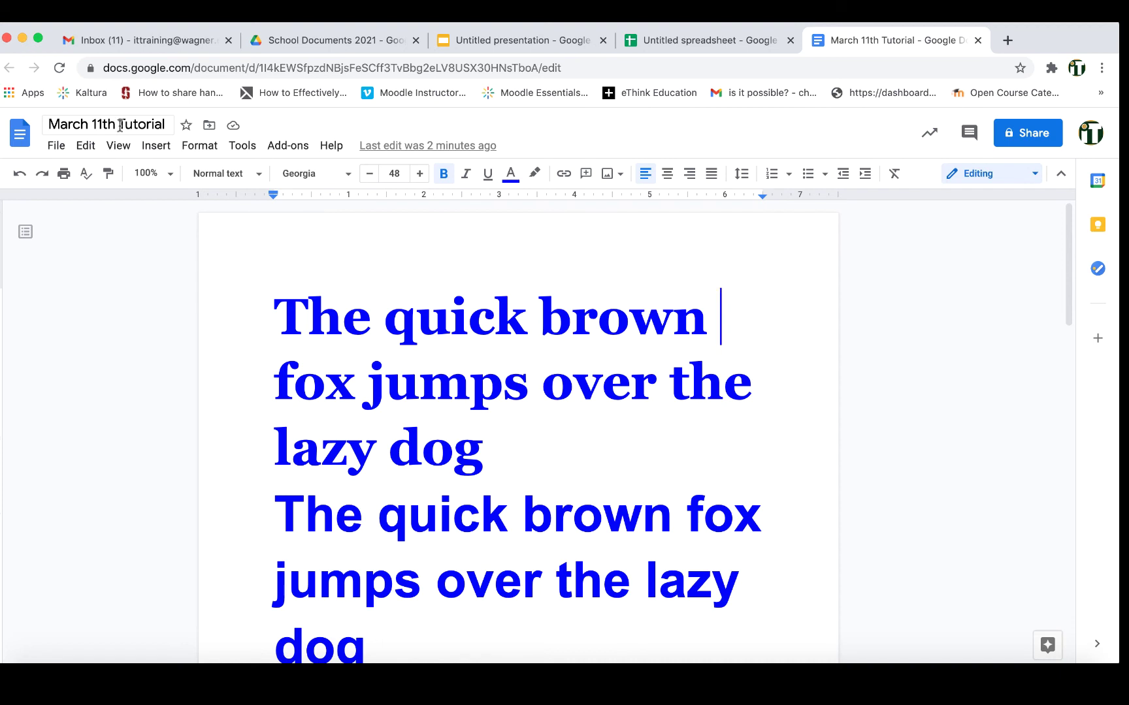
View the file formats available for downloading the document.
left_click(56, 148)
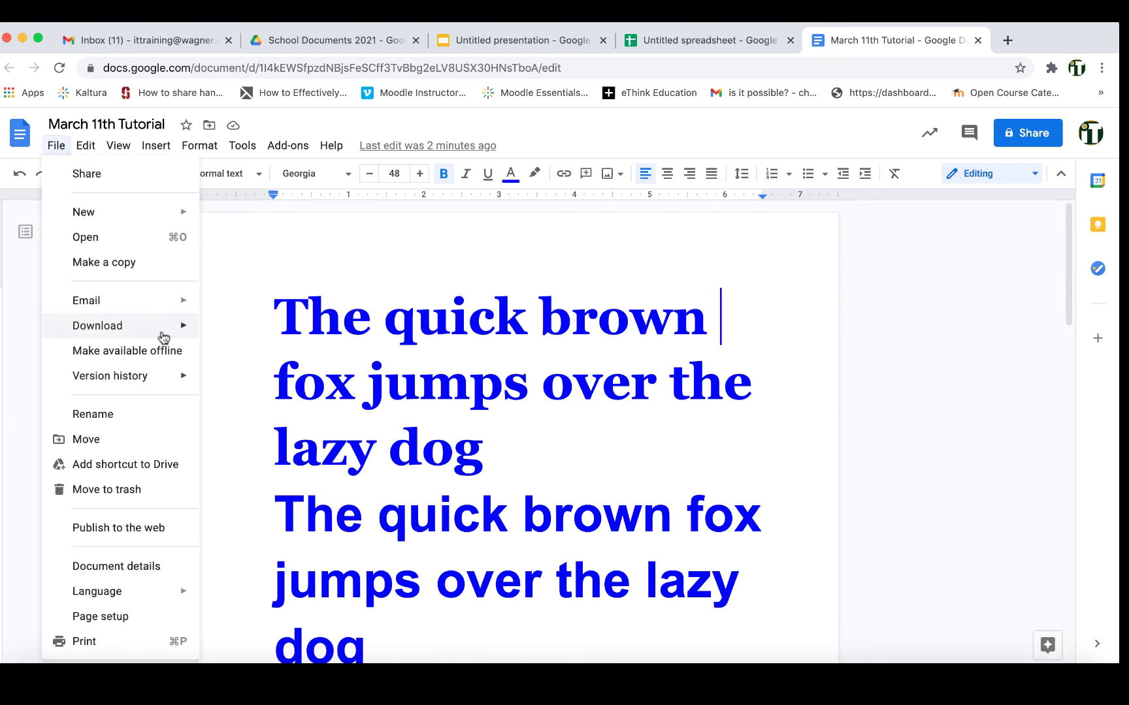
mouse_move(156, 326)
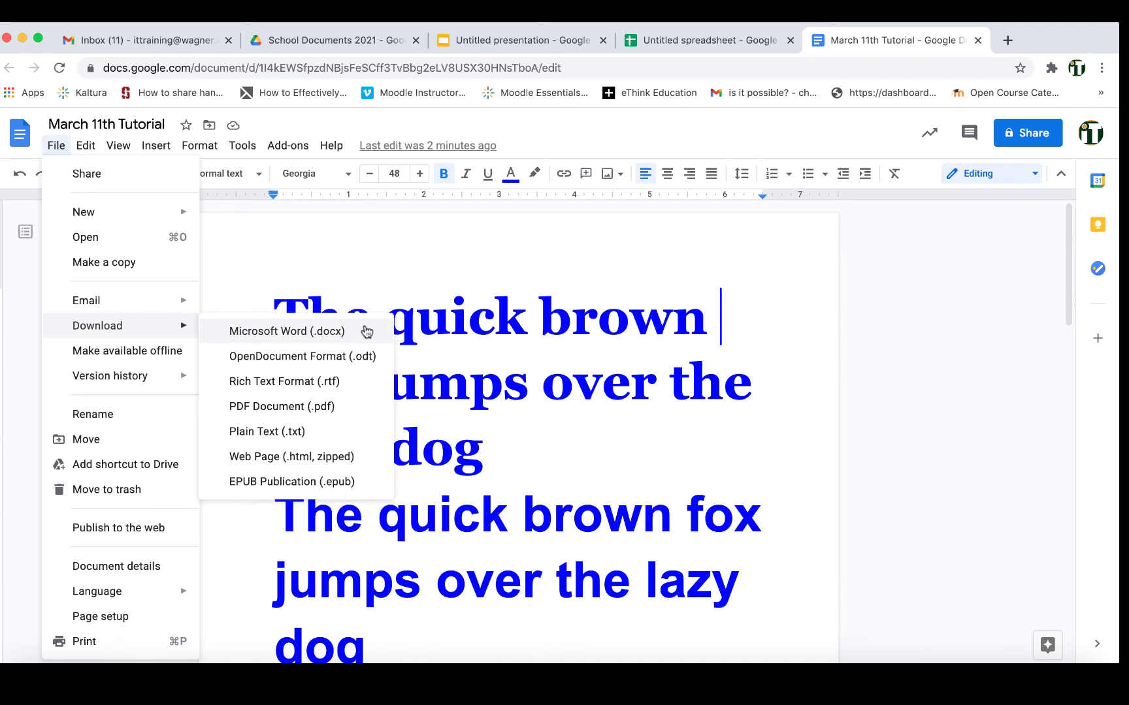
left_click(547, 471)
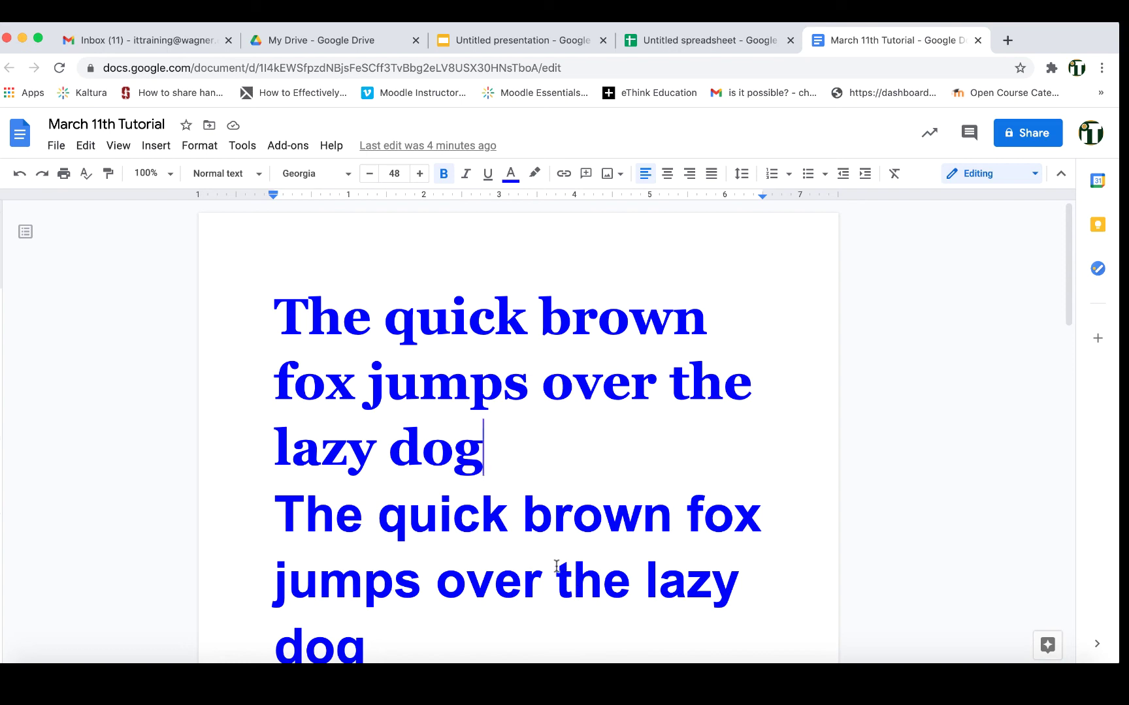
left_click_drag(470, 637, 426, 569)
scroll(418, 549, "down", 3)
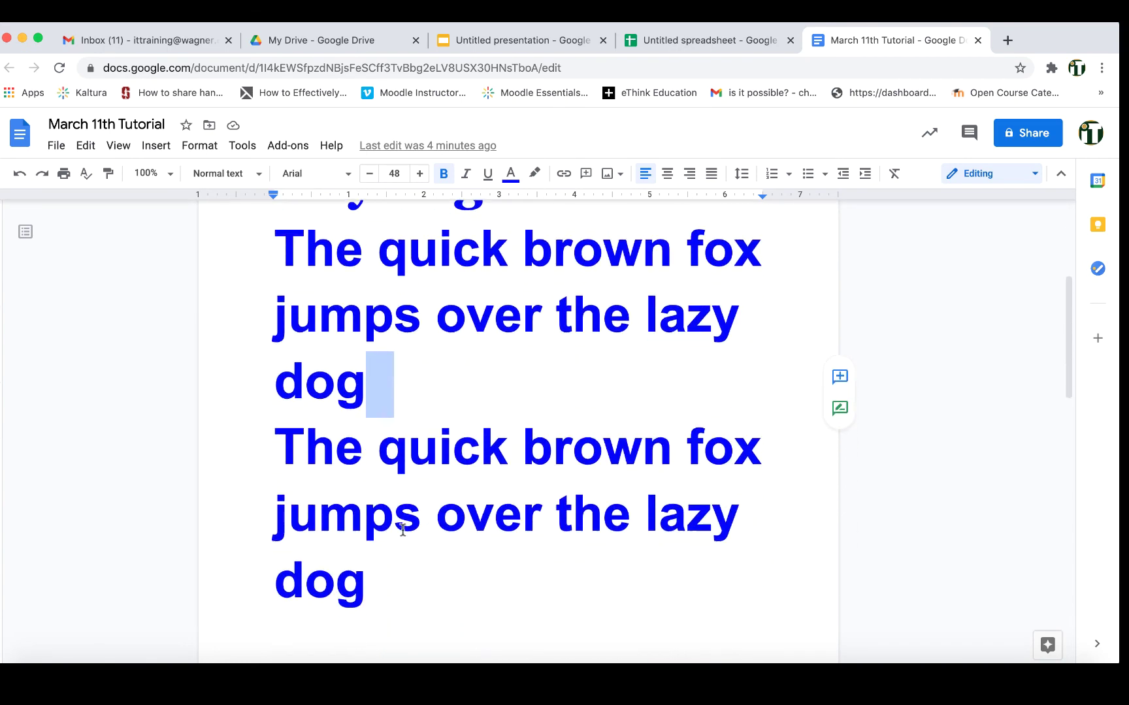
left_click(456, 616)
left_click_drag(456, 616, 363, 517)
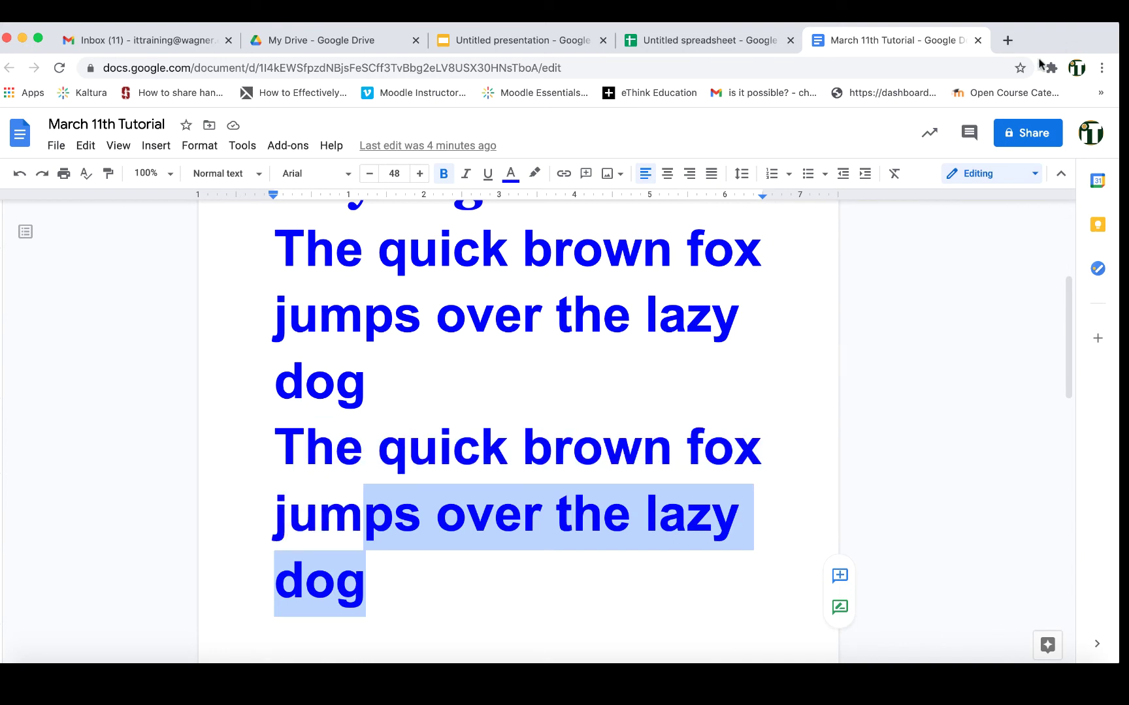
Close the document, spreadsheet and presentation, and reopen March 11th Tutorial from the recent files in Google Drive.
left_click(977, 40)
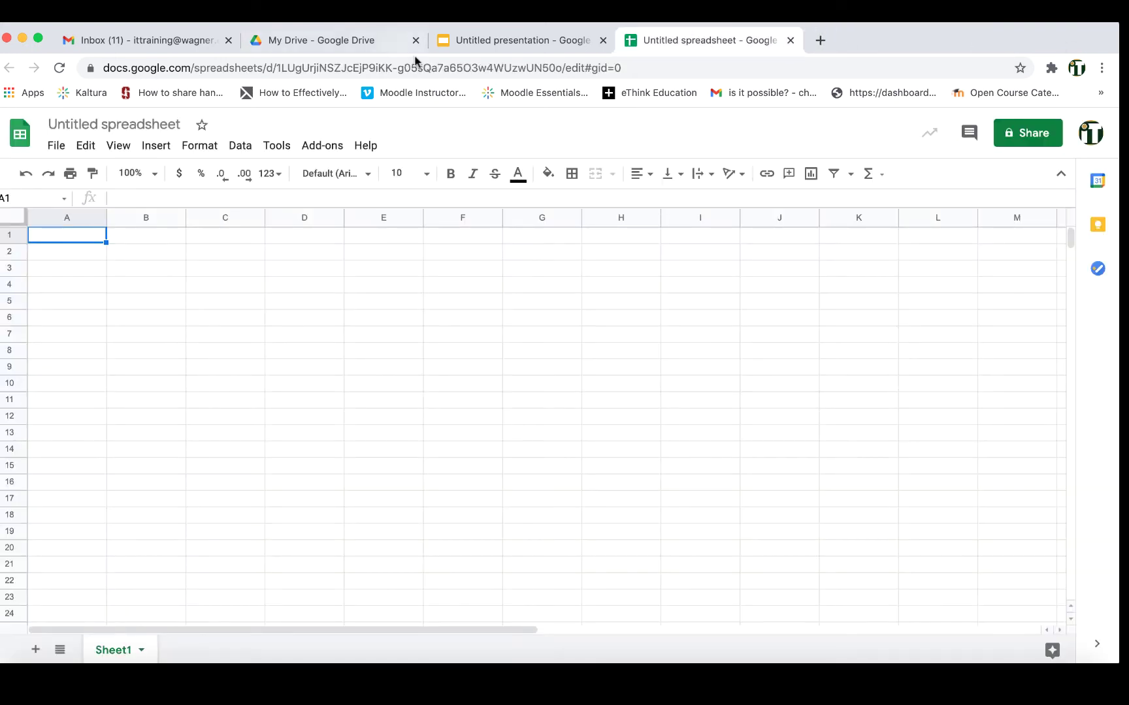
left_click(603, 40)
left_click(603, 40)
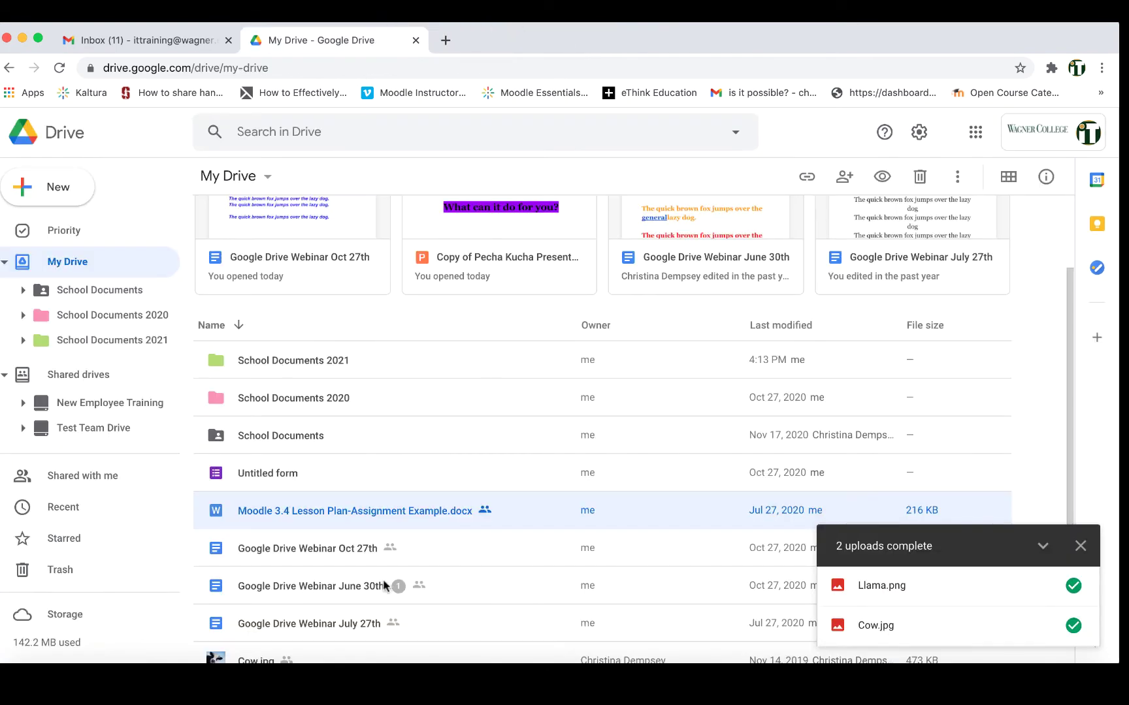
left_click(73, 507)
double_click(382, 322)
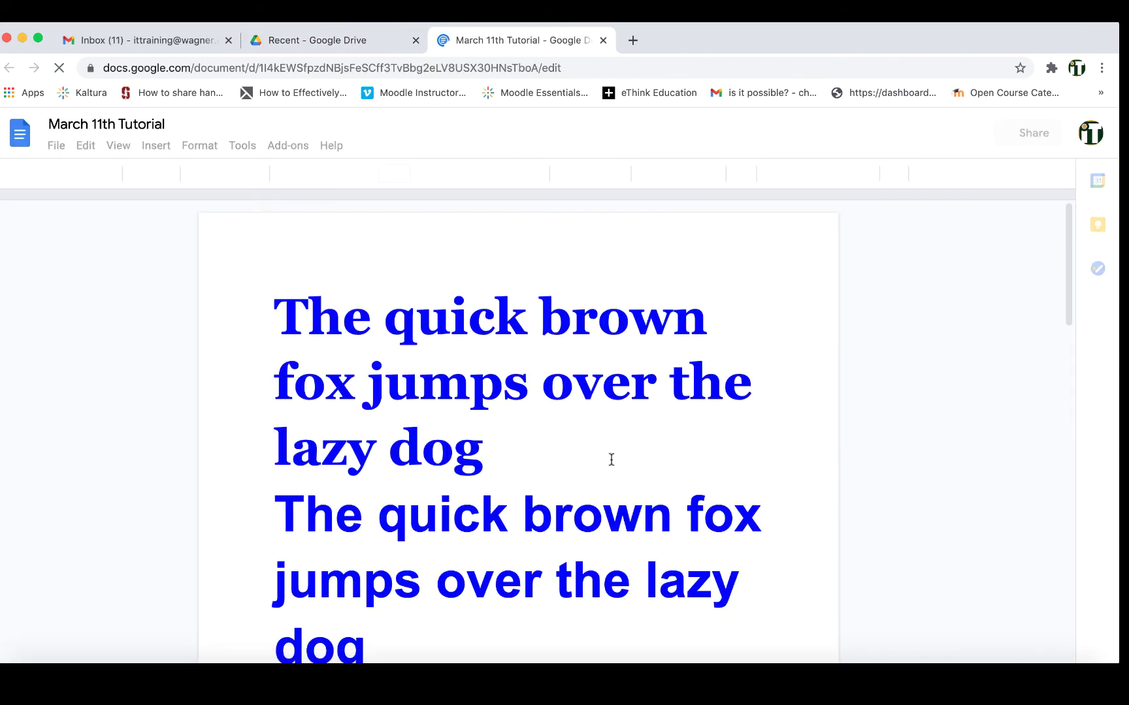
Color "The quick brown fox jumps o" in the second sentence magenta.
left_click_drag(474, 612, 283, 505)
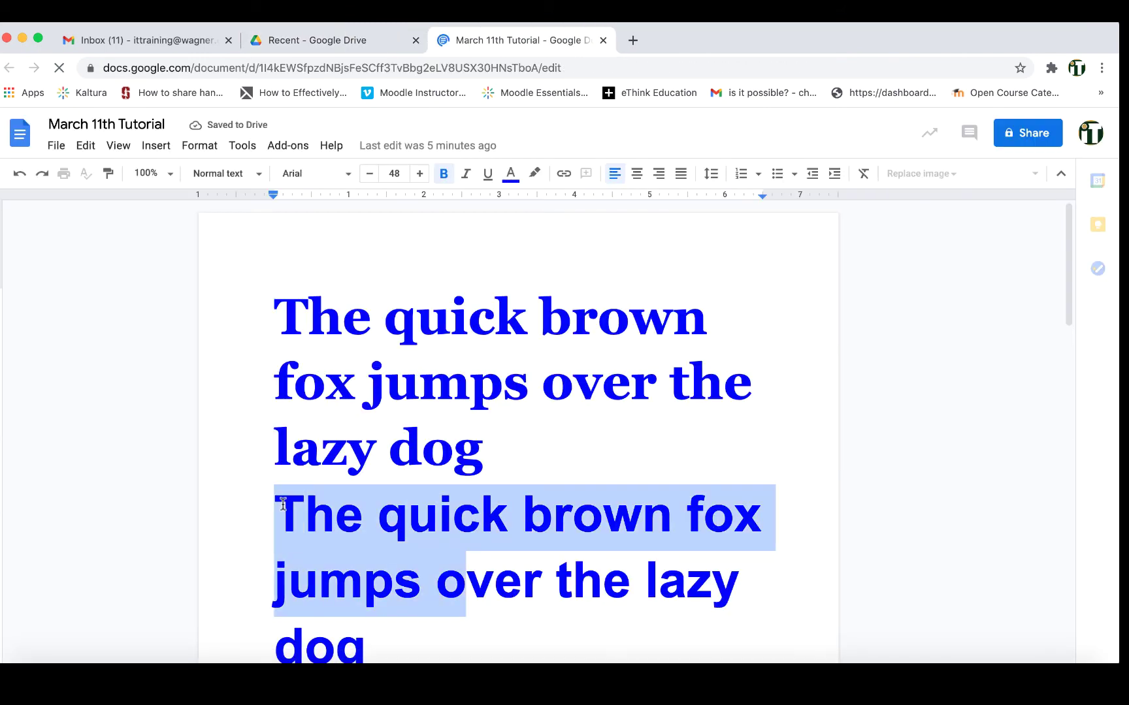
left_click(513, 179)
left_click(672, 223)
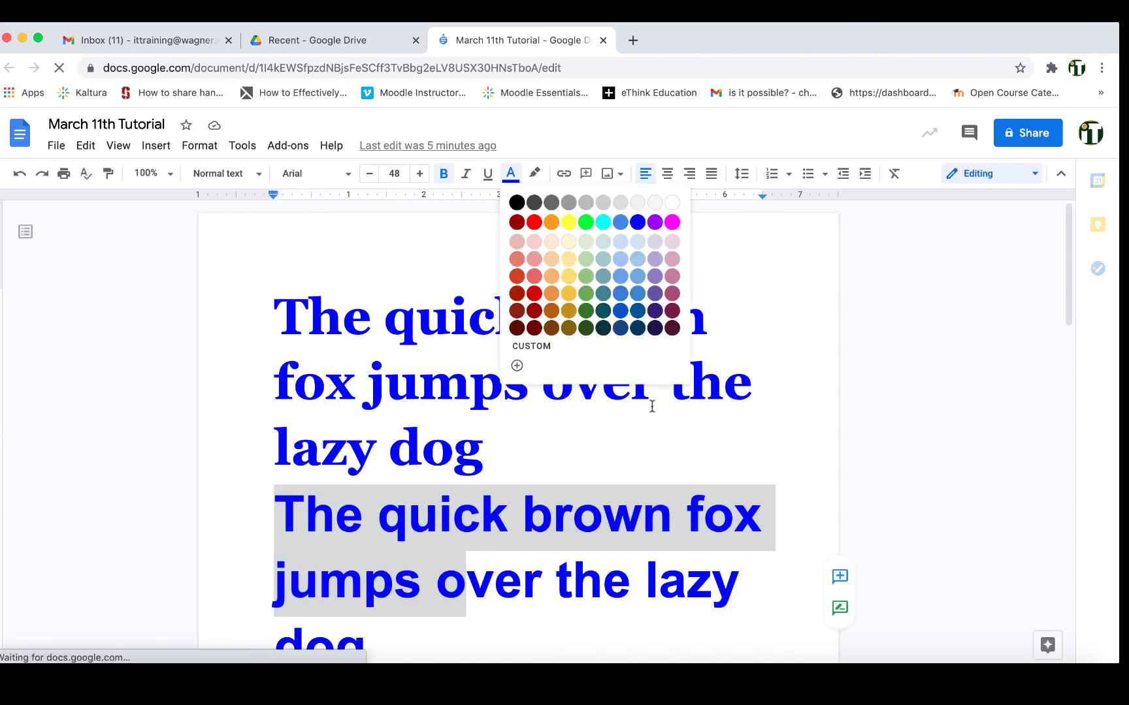
Color "The quick brown fox jumps" in the third sentence yellow.
scroll(652, 407, "down", 5)
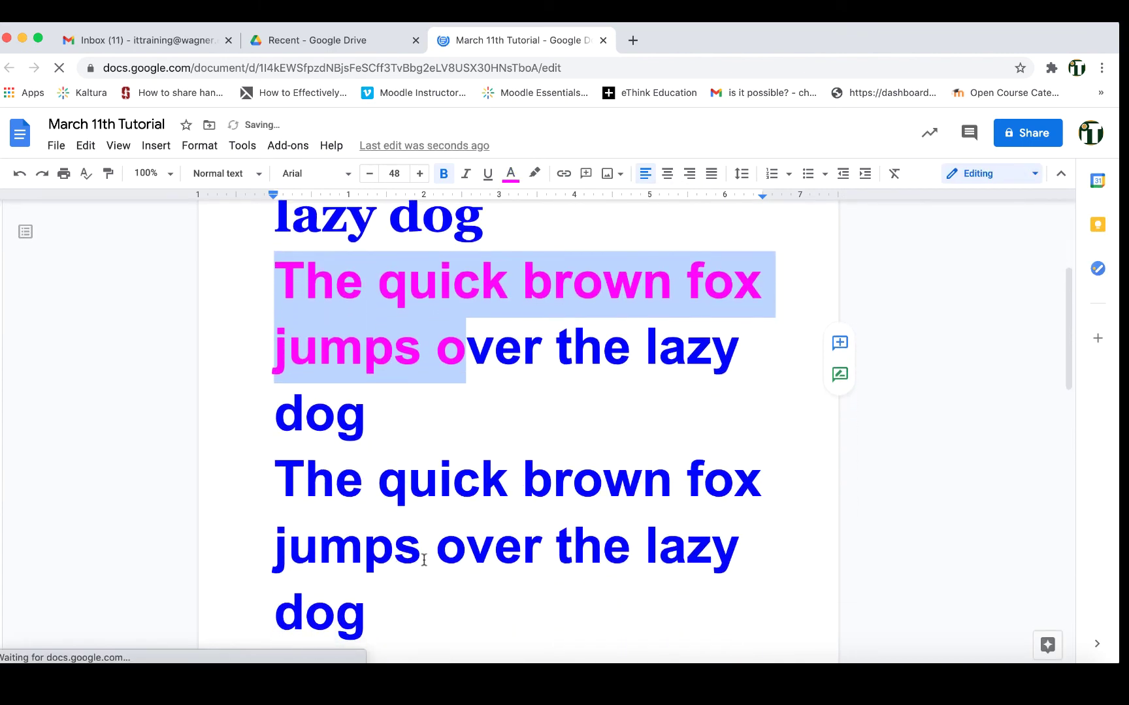
left_click_drag(421, 556, 281, 478)
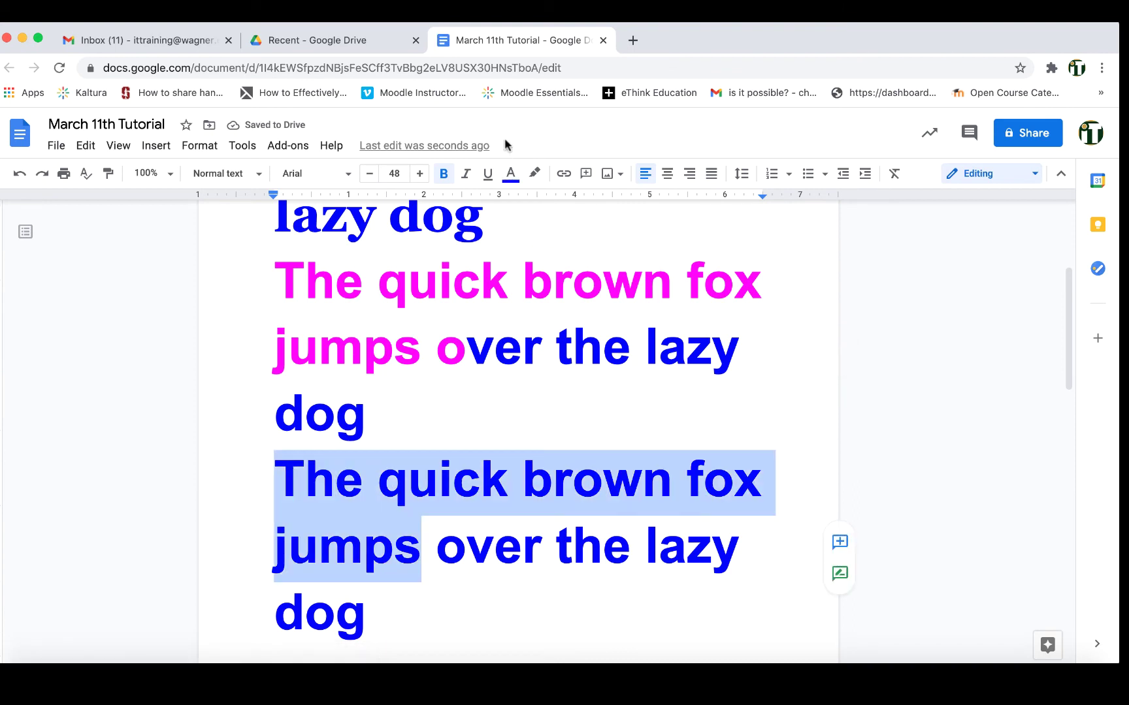
left_click(513, 180)
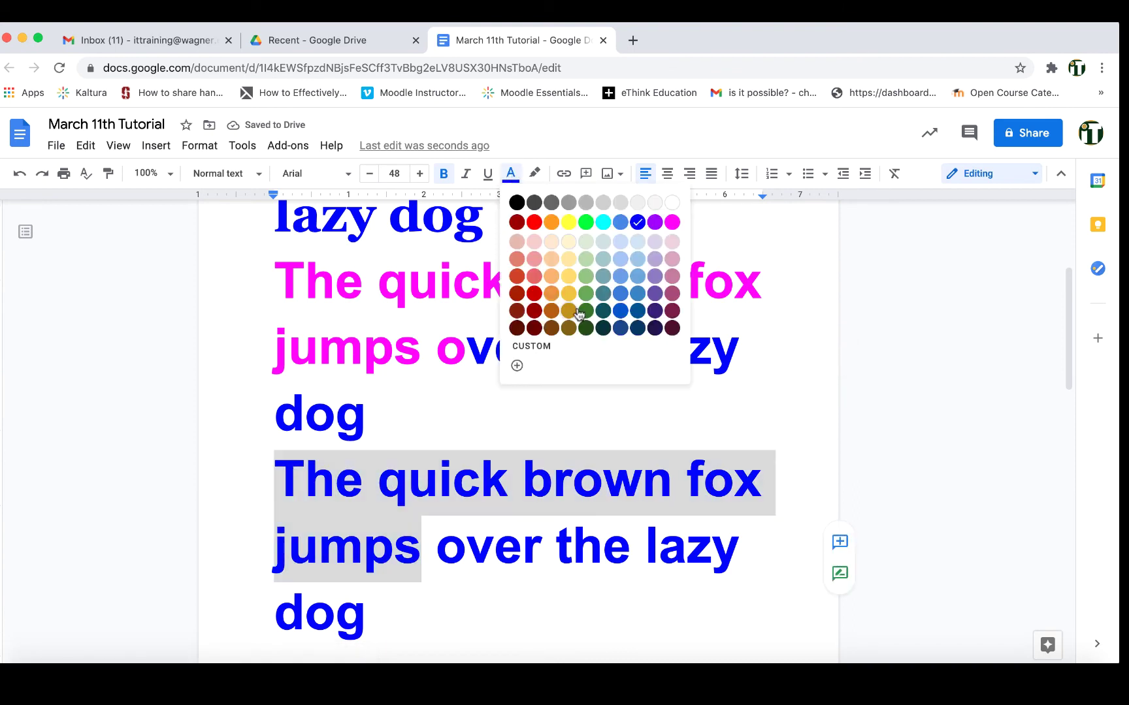
left_click(566, 222)
left_click(571, 363)
Open the version history of the March 11th Tutorial document.
scroll(575, 460, "up", 3)
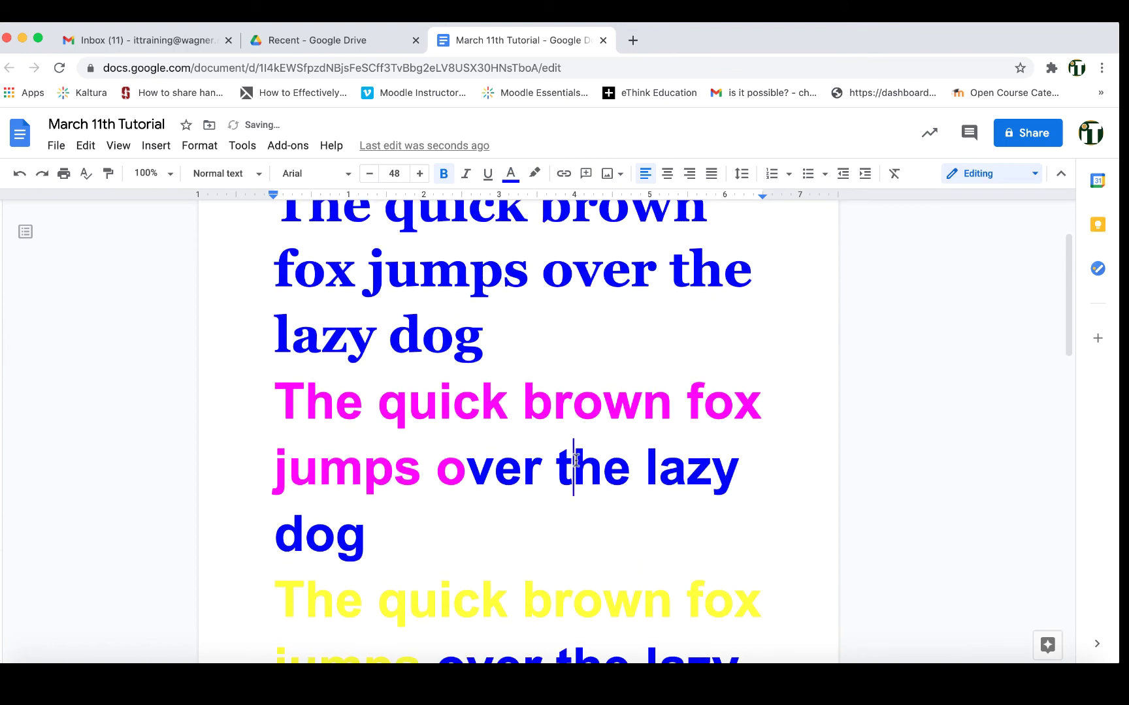
scroll(575, 460, "up", 2)
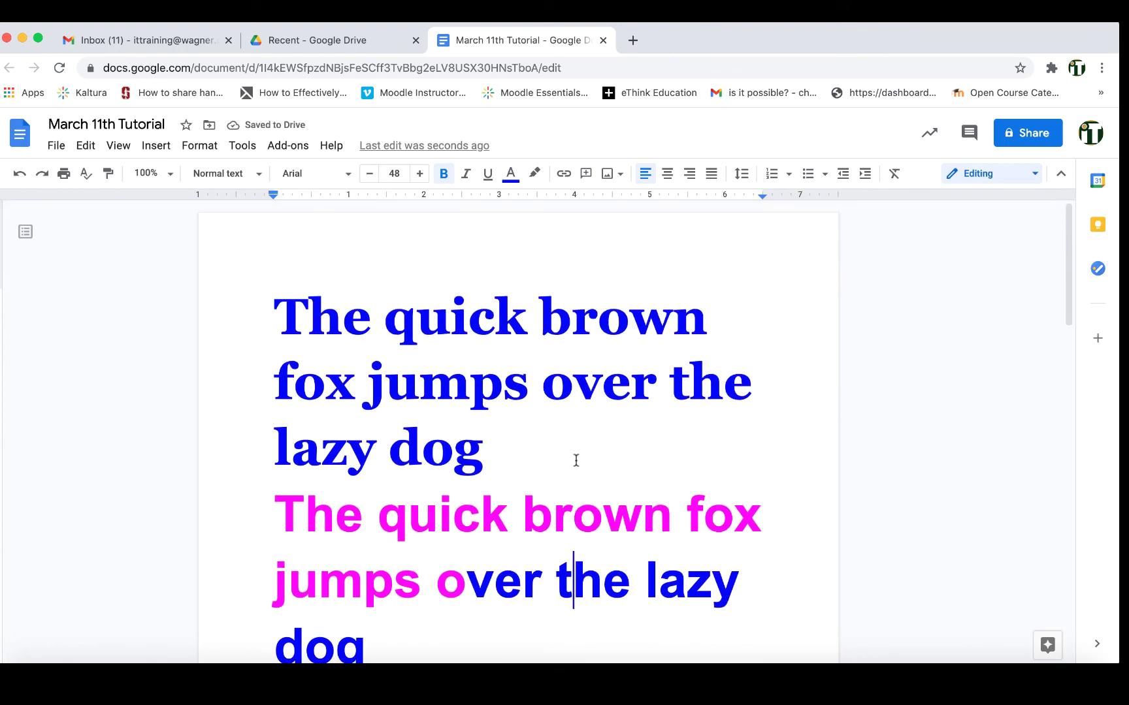
left_click(57, 147)
mouse_move(138, 377)
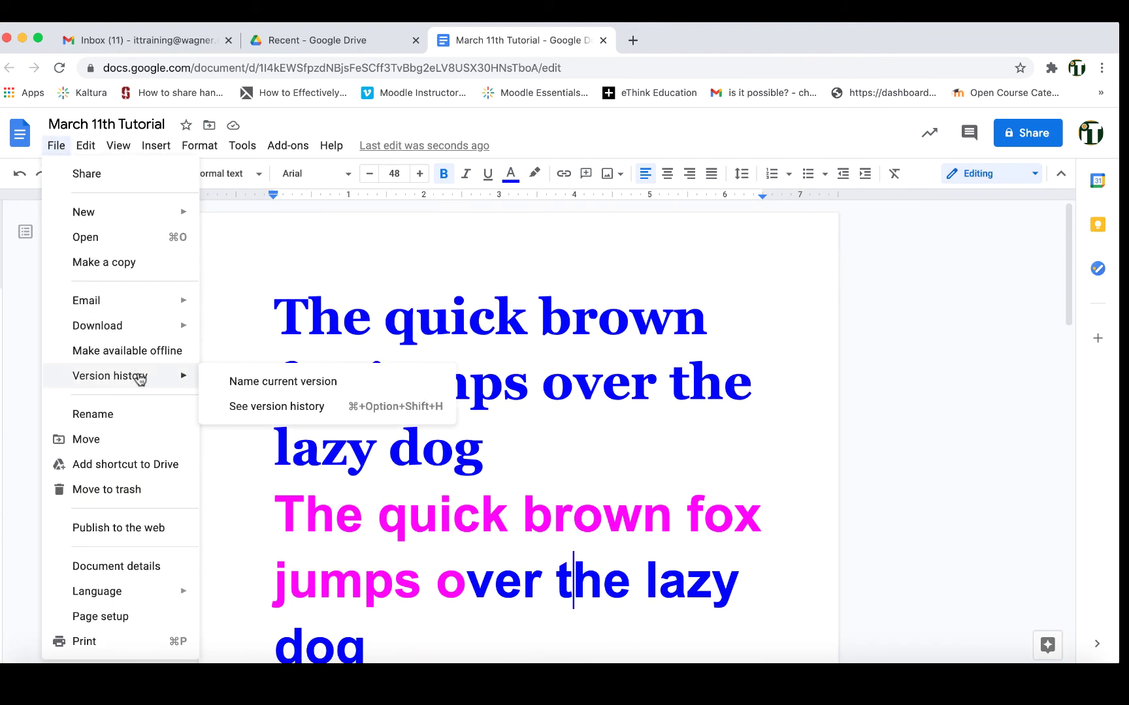
left_click(279, 403)
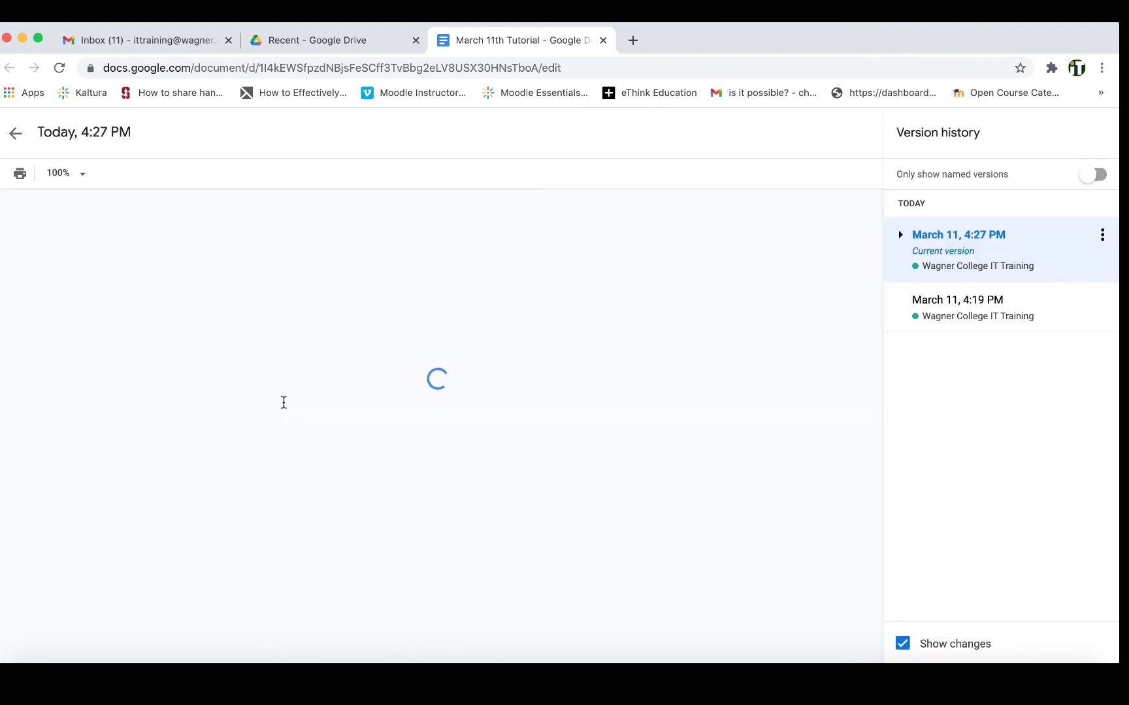
View the March 11, 4:19 PM version in the version history and return to the current 4:27 PM version.
left_click(973, 300)
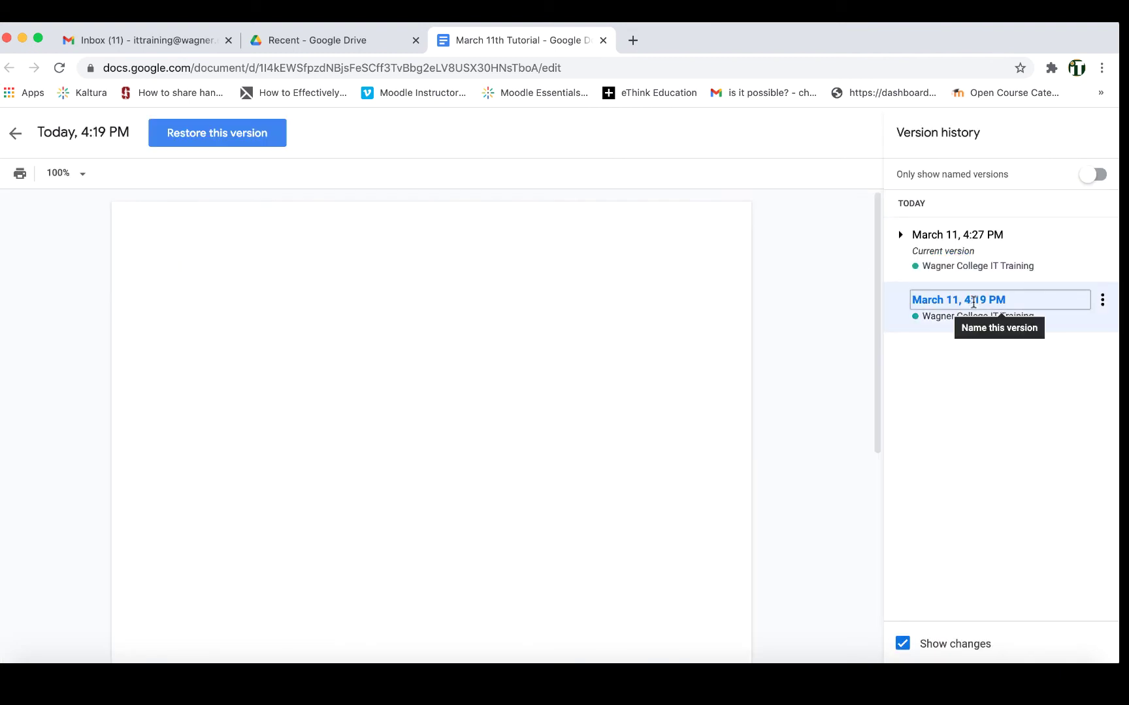
left_click(755, 376)
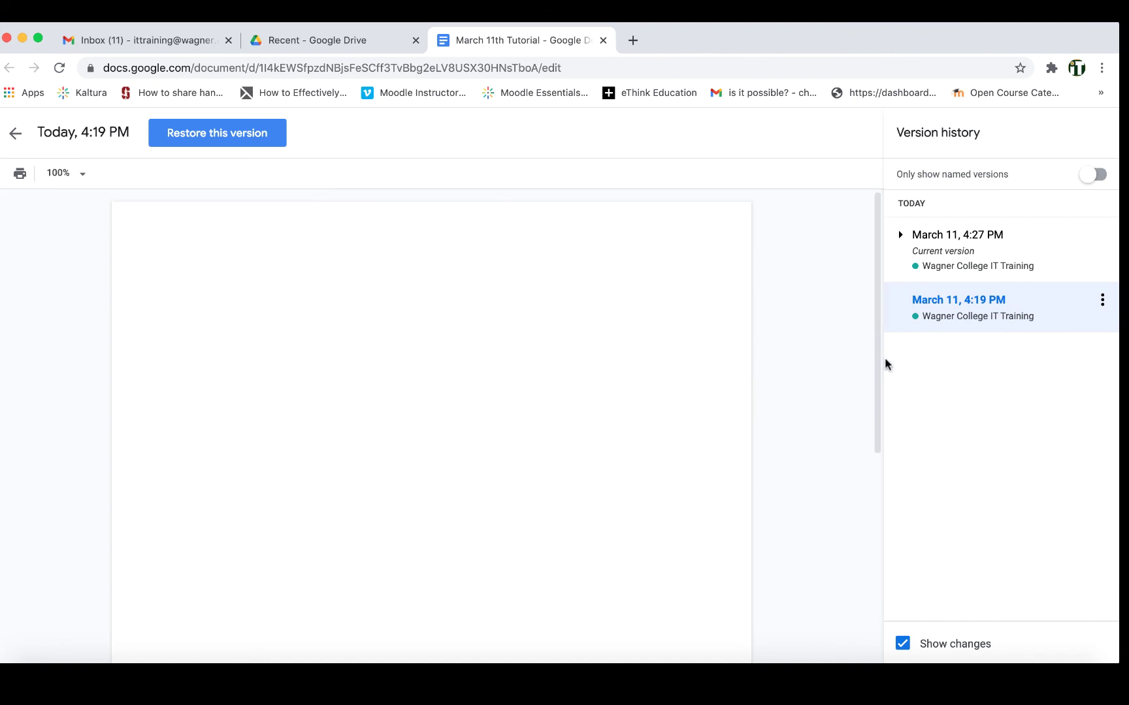
left_click(914, 241)
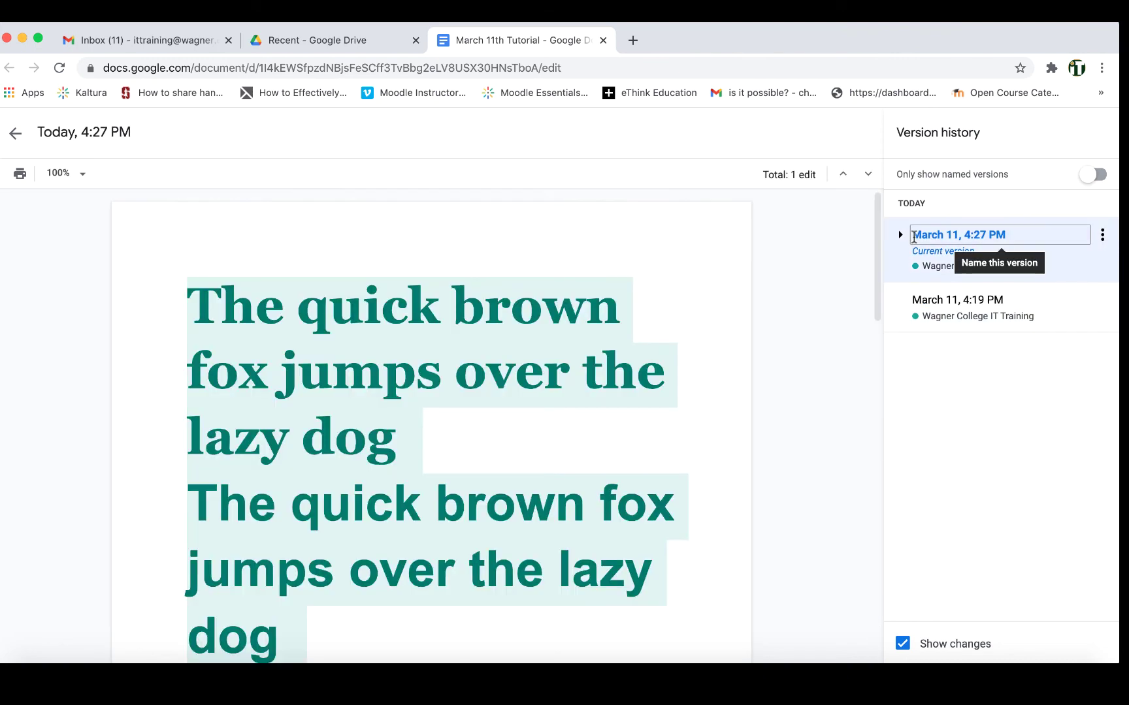
left_click(793, 380)
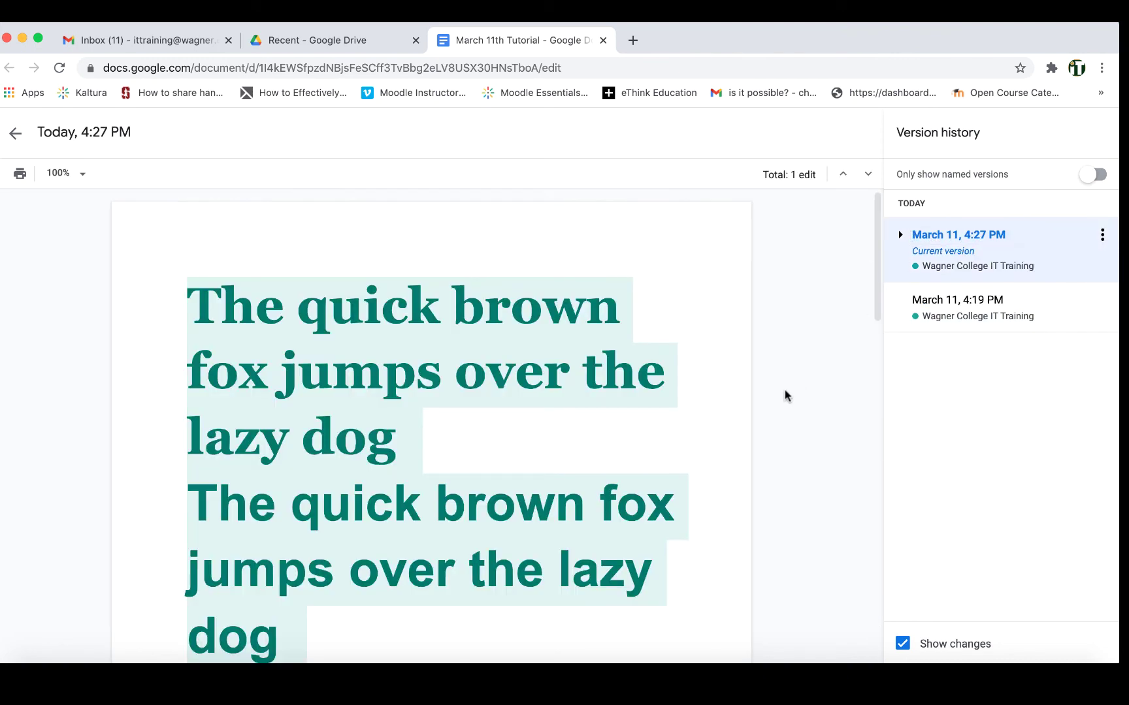
Expand the current version's detailed edits and review the 4:21 PM, 4:22 PM and 4:27 PM versions of the document.
left_click(900, 235)
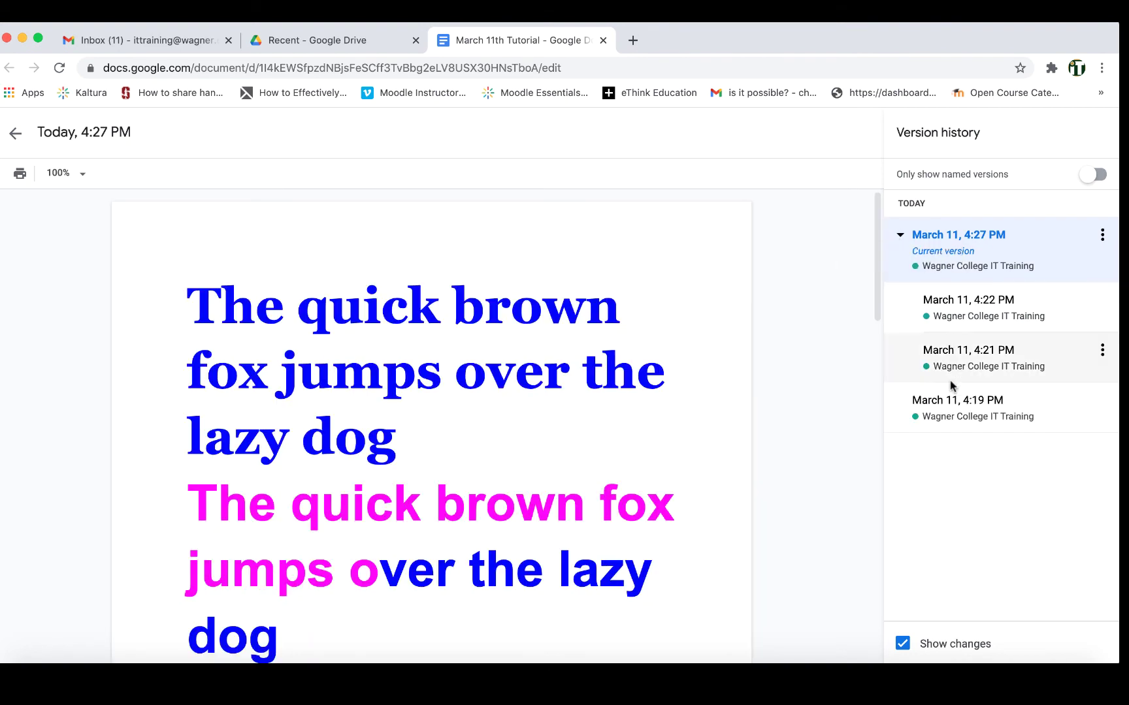
left_click(951, 364)
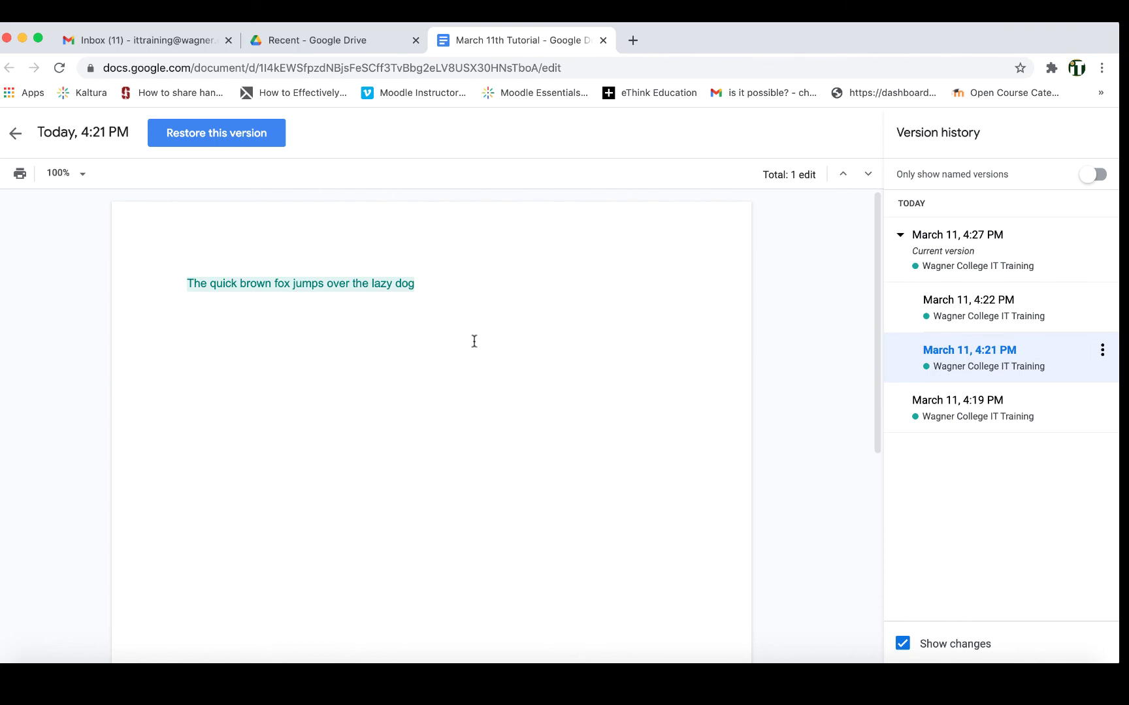
key("Escape")
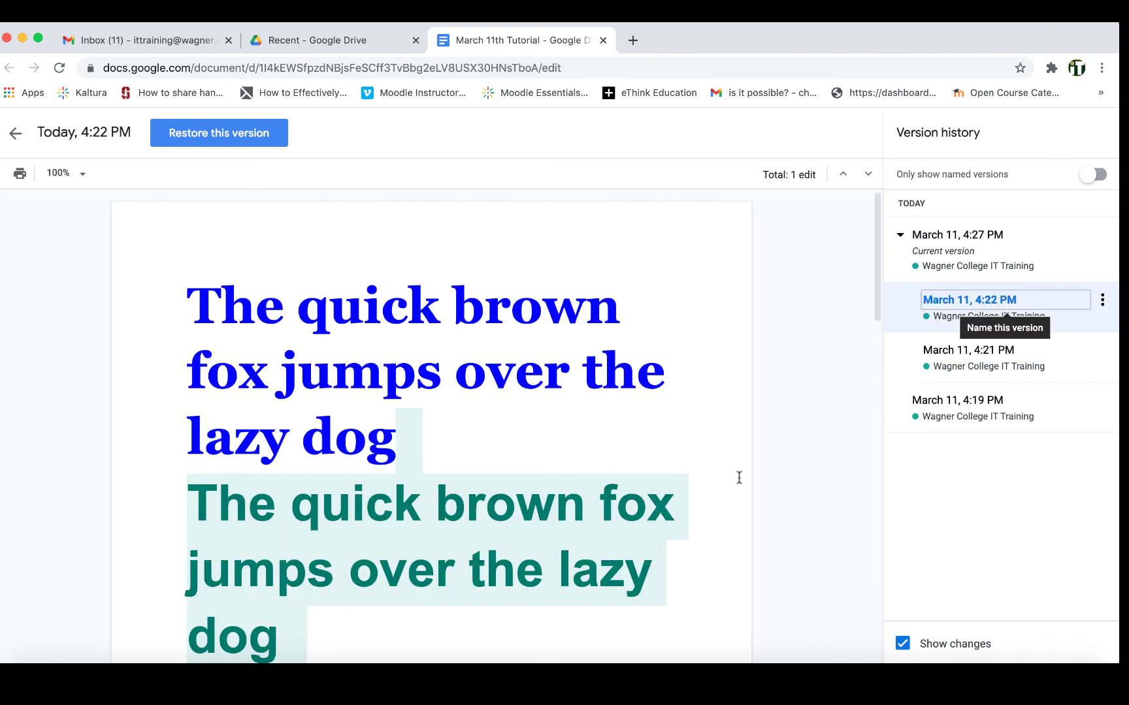
scroll(585, 452, "down", 5)
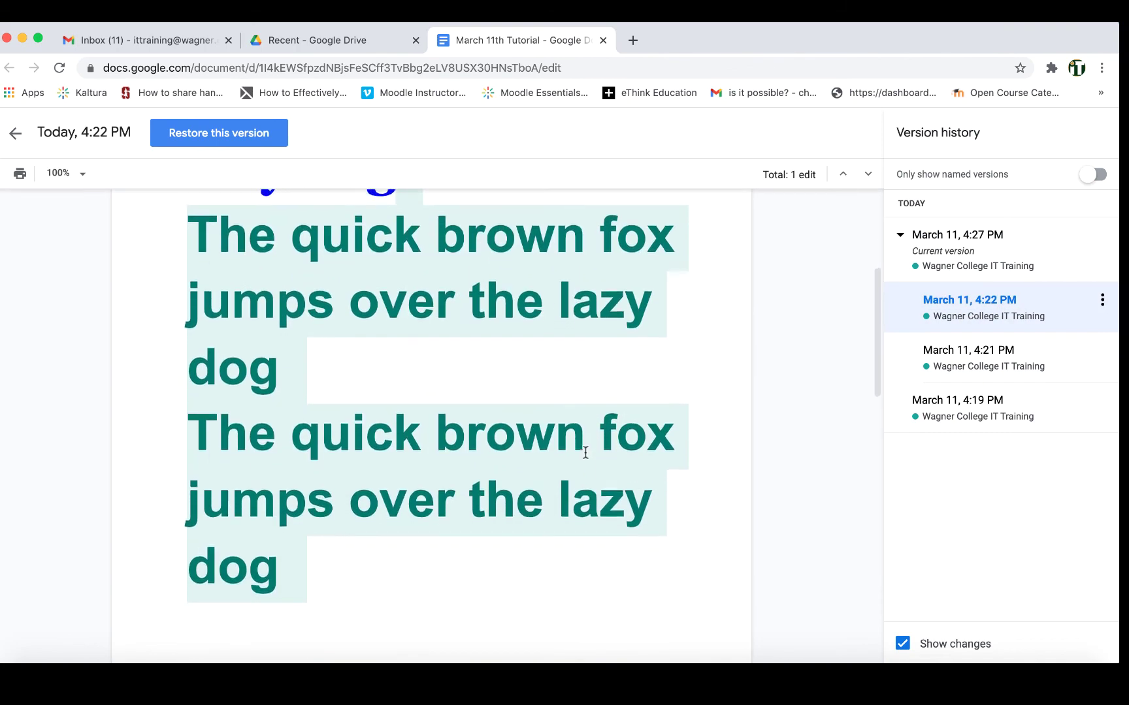
scroll(586, 452, "up", 3)
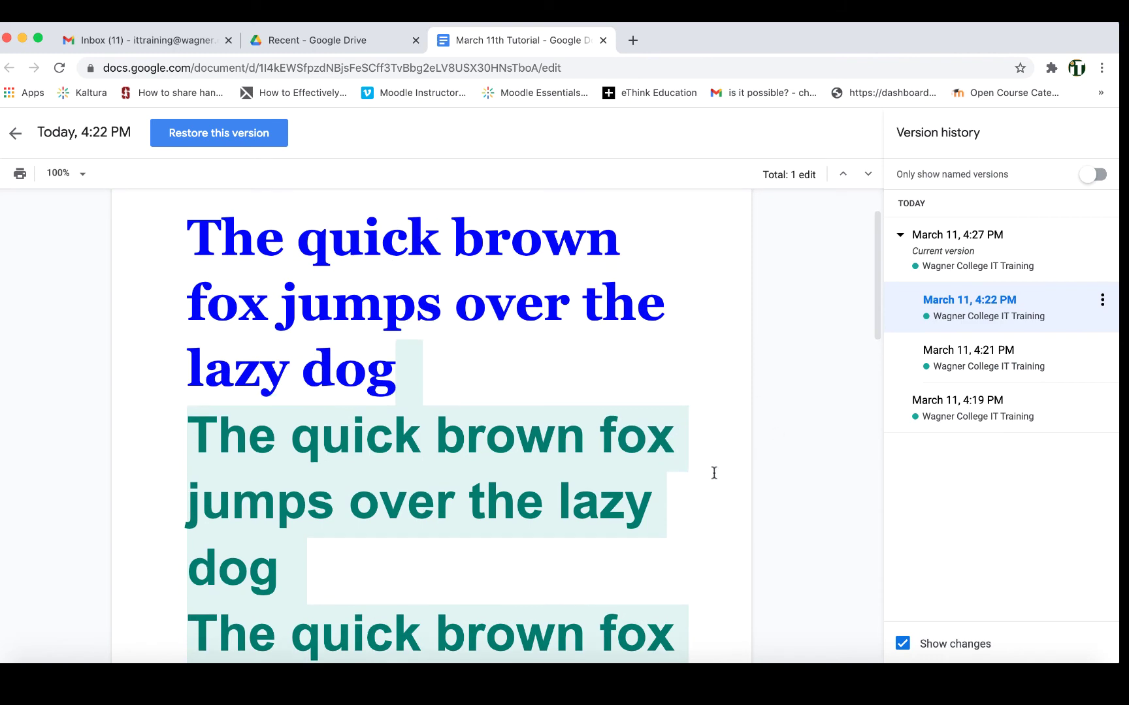
left_click(940, 256)
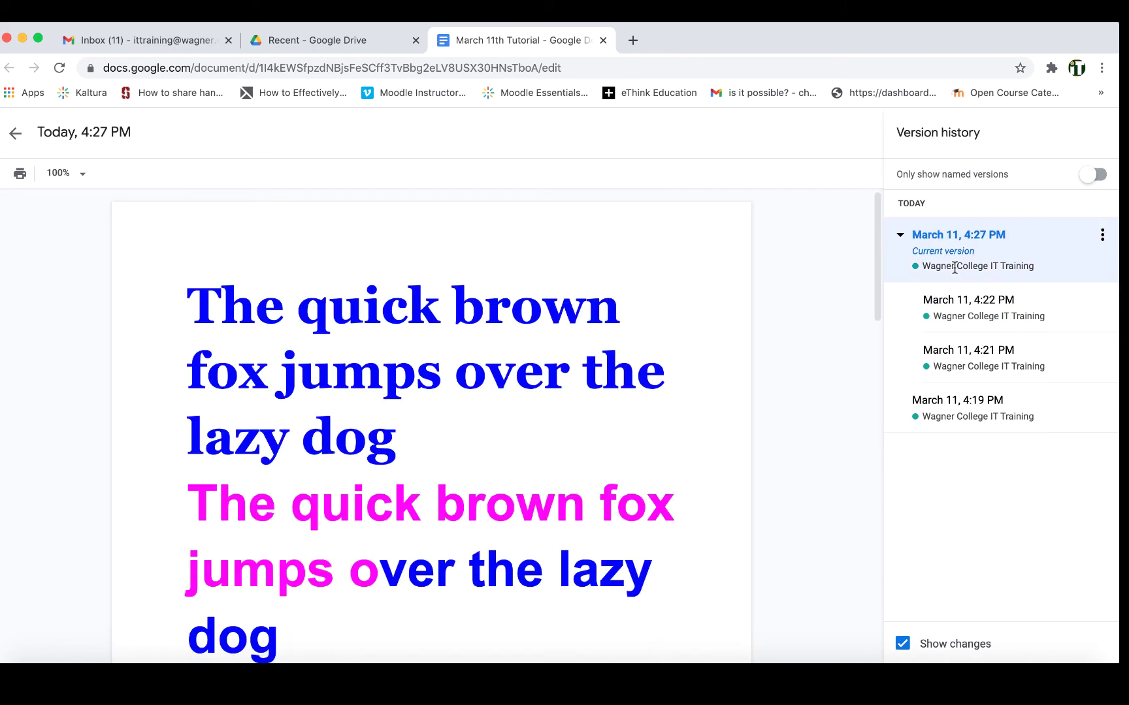
scroll(550, 470, "down", 5)
scroll(550, 470, "up", 3)
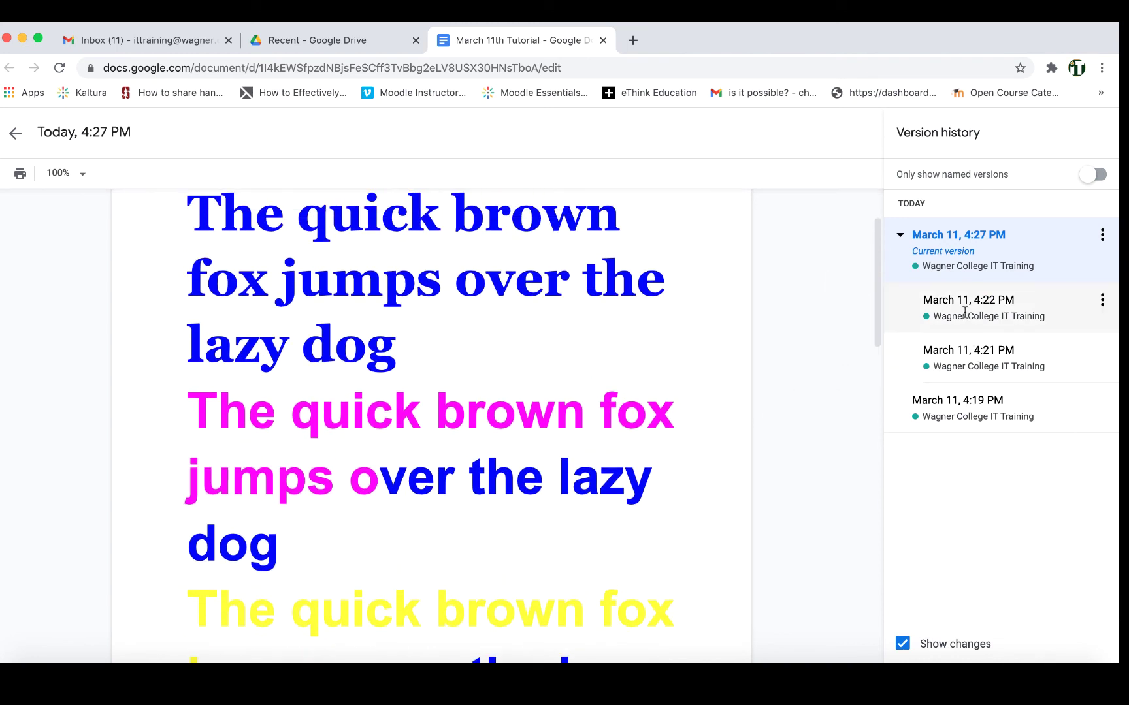
Restore the document to the March 11, 4:21 PM version.
left_click(961, 393)
left_click(958, 364)
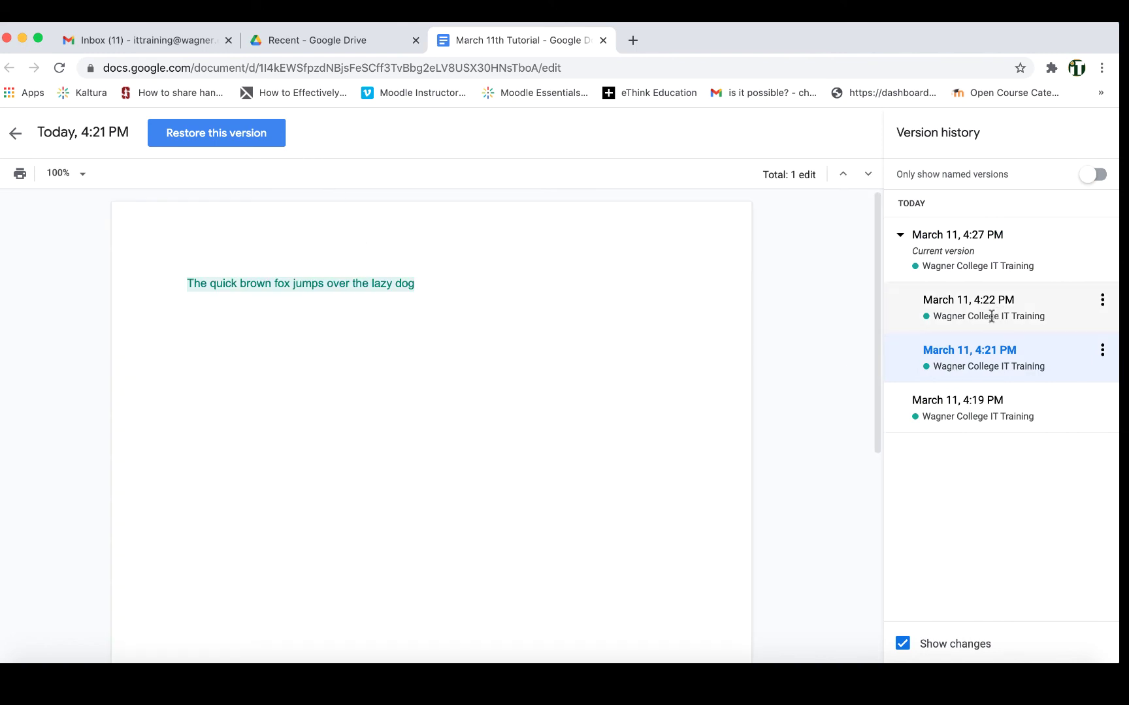
left_click(181, 139)
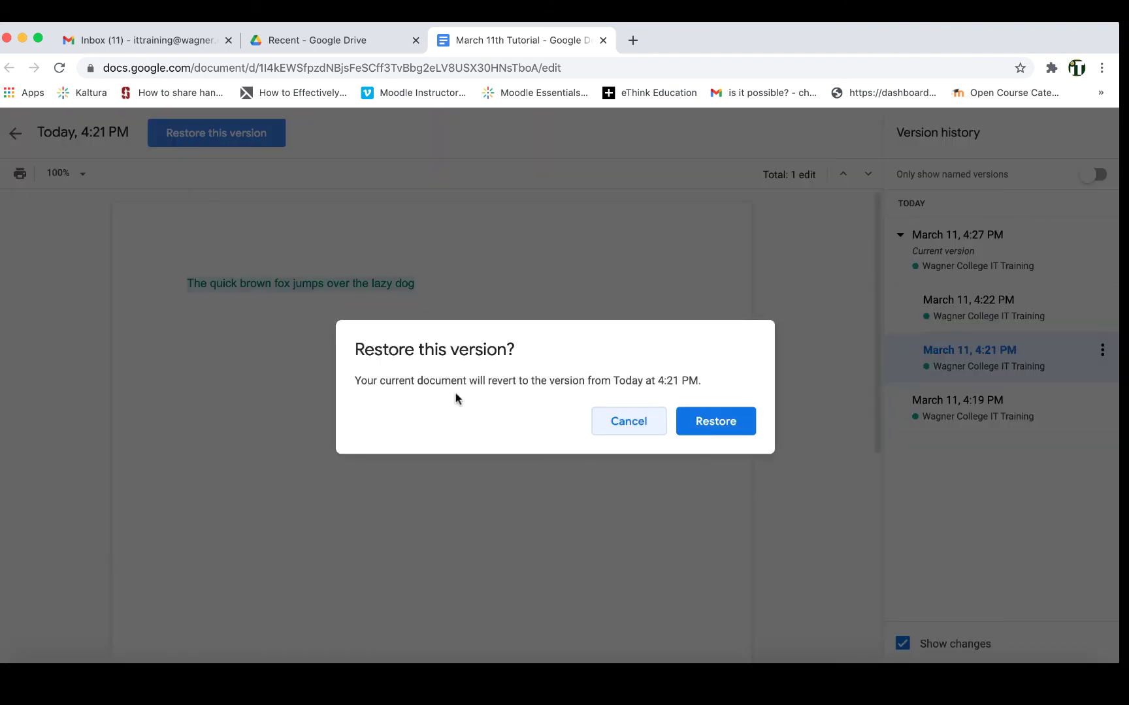
left_click(711, 430)
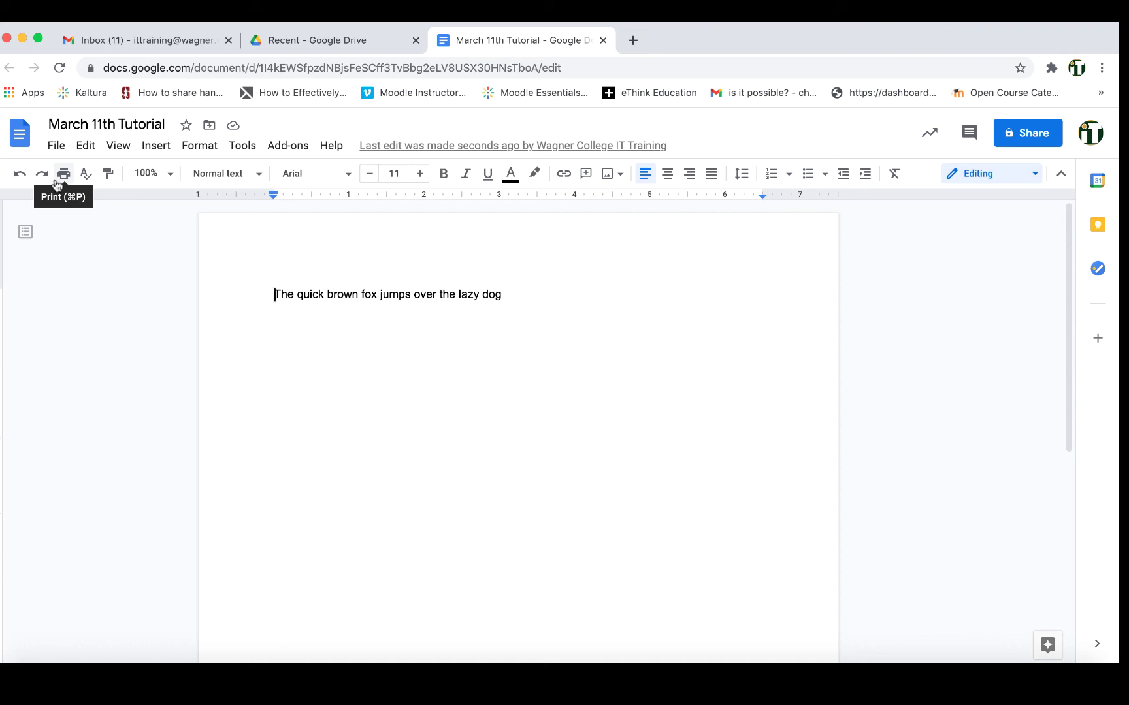
Reopen the version history, expand the earlier 4:27 PM entry, and review the 4:22 PM, 4:21 PM and current versions.
left_click(57, 146)
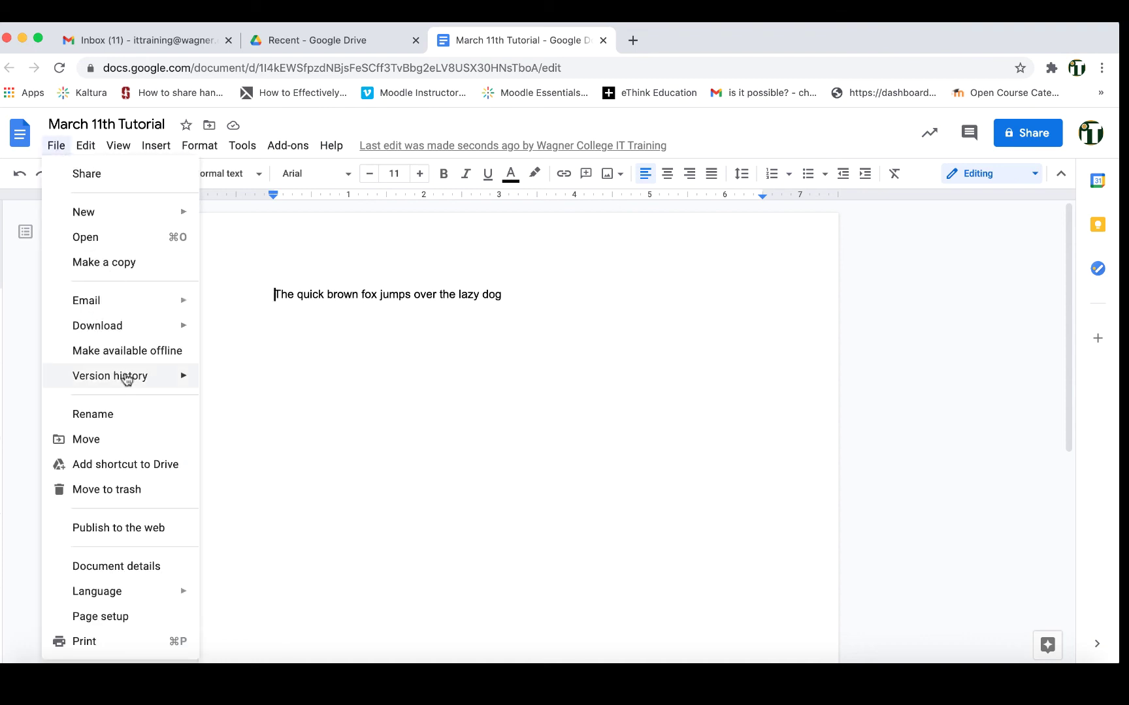
mouse_move(127, 377)
left_click(302, 405)
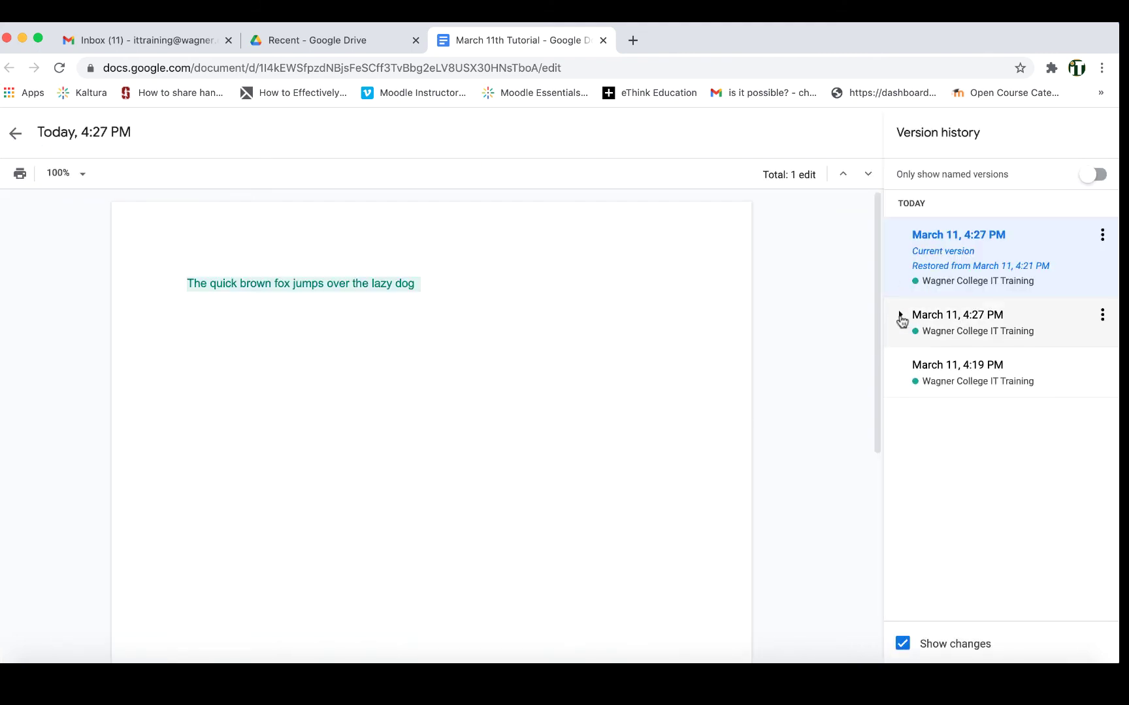
left_click(901, 316)
left_click(934, 382)
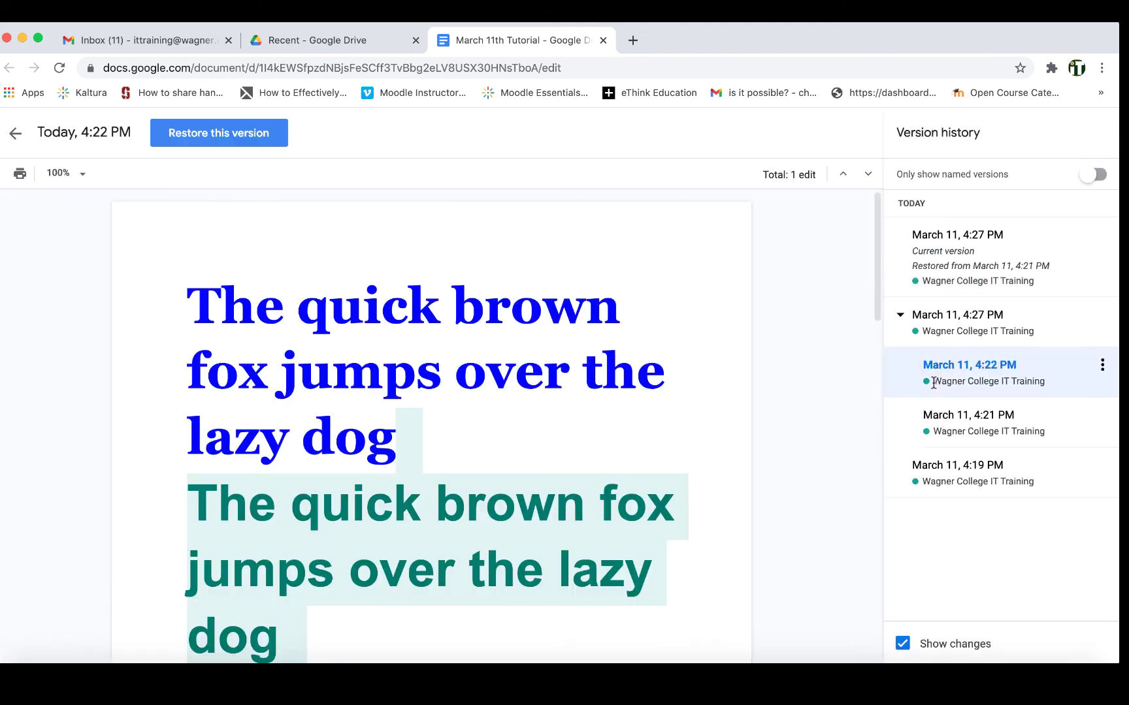
left_click(944, 426)
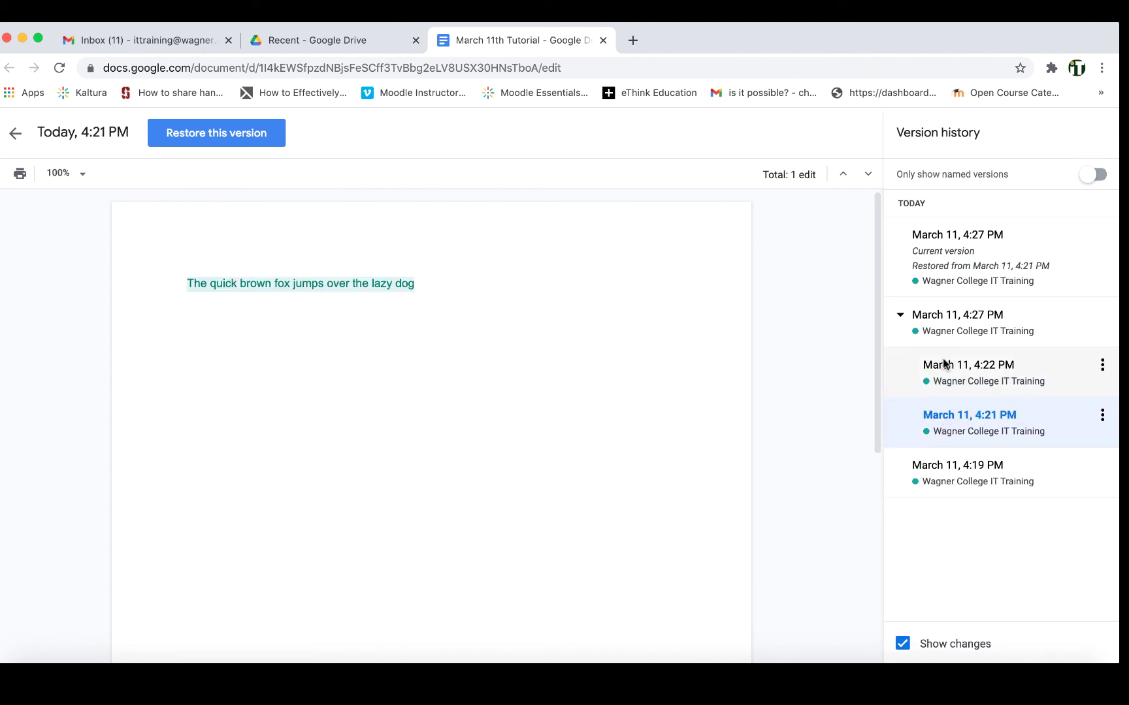
left_click(965, 258)
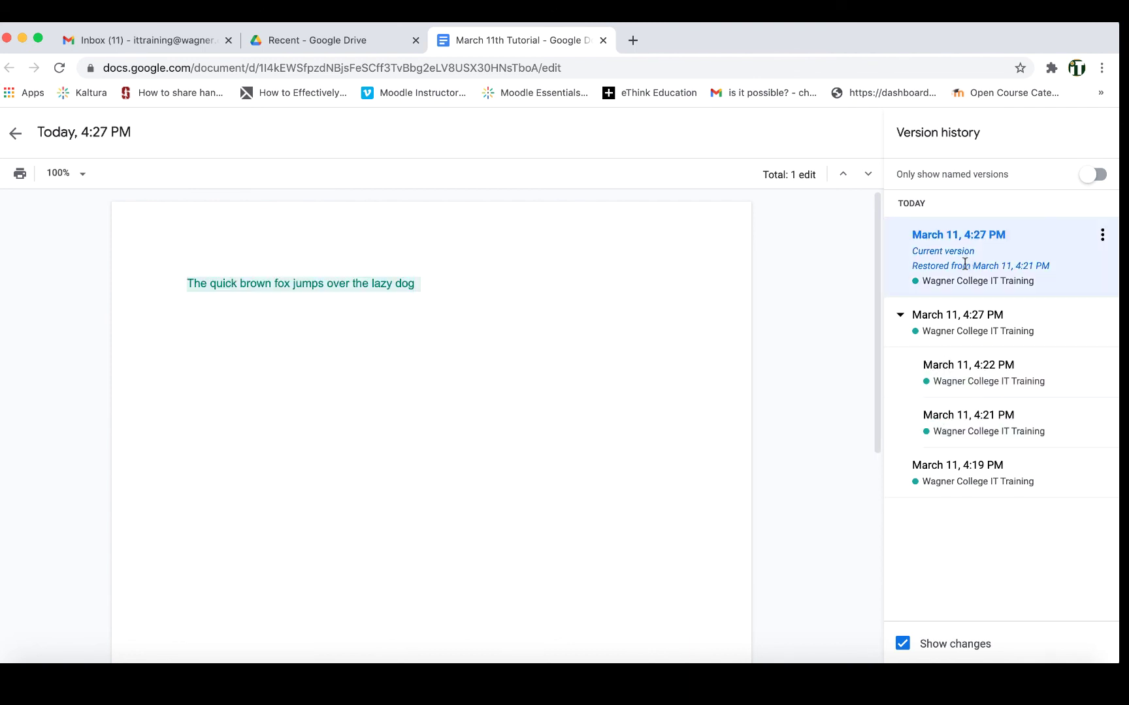
Review the earlier March 11, 4:27 PM version with the colored sentences and restore the document to it.
left_click(948, 330)
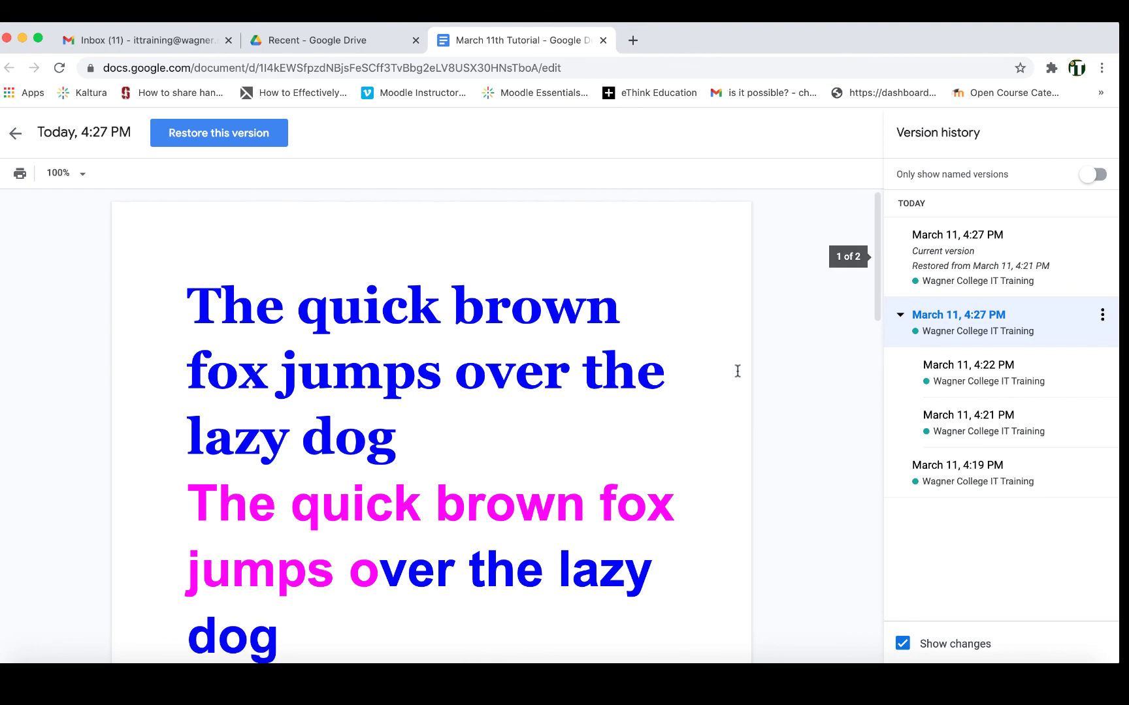
scroll(680, 404, "down", 3)
scroll(681, 404, "down", 20)
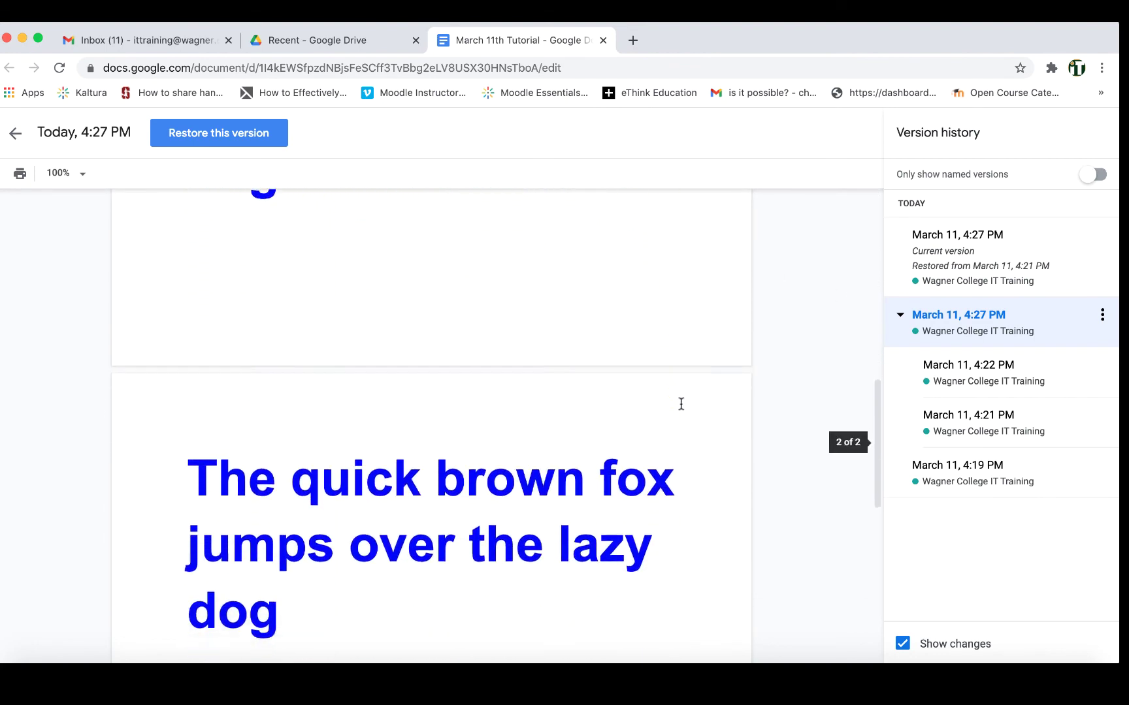
scroll(679, 402, "up", 18)
left_click(271, 133)
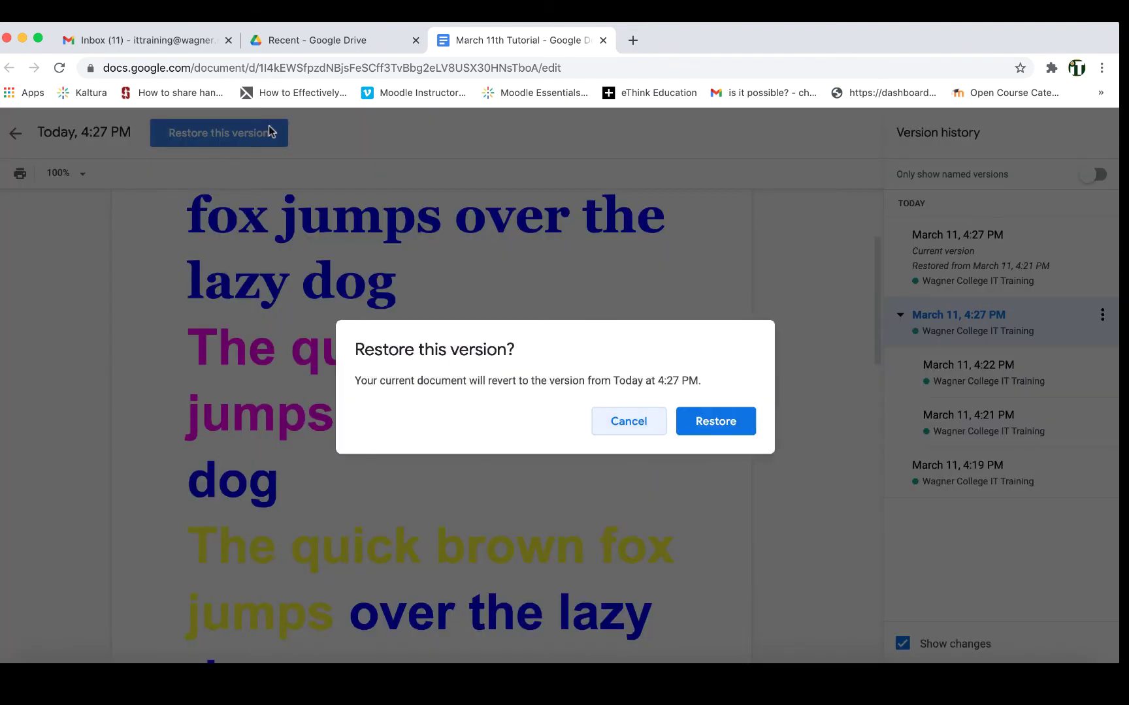
left_click(705, 423)
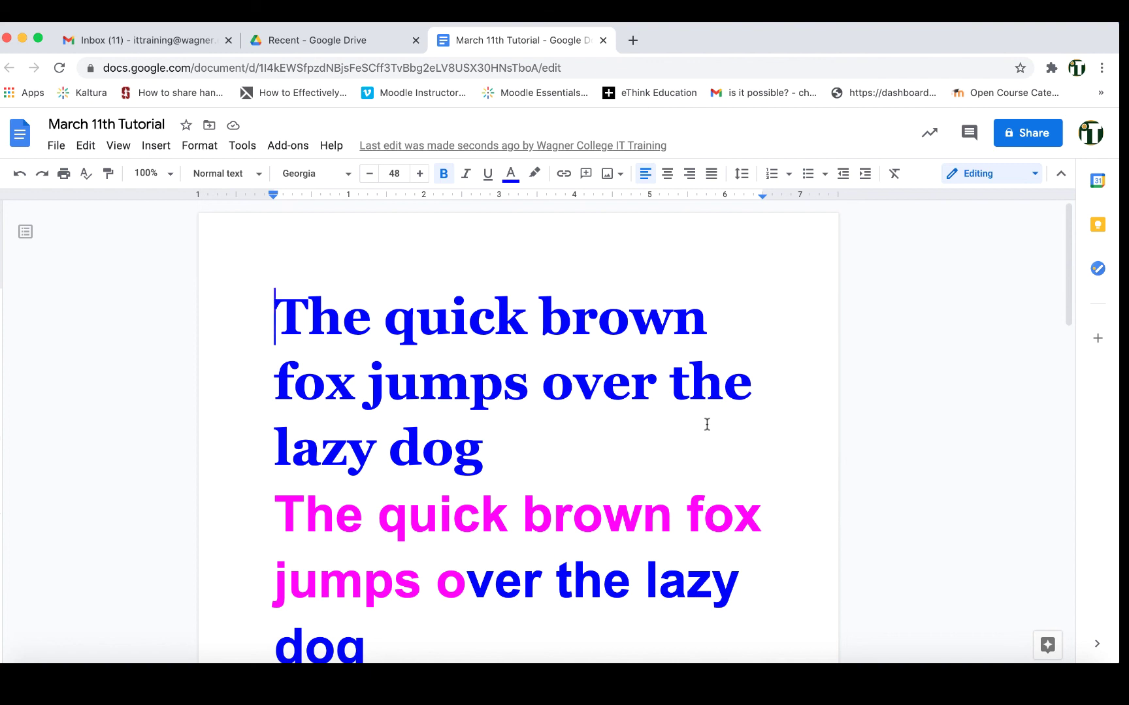
Share March 11th Tutorial with a colleague as Commenter, leaving notification on, and send the invitation.
mouse_move(793, 513)
left_click(1015, 141)
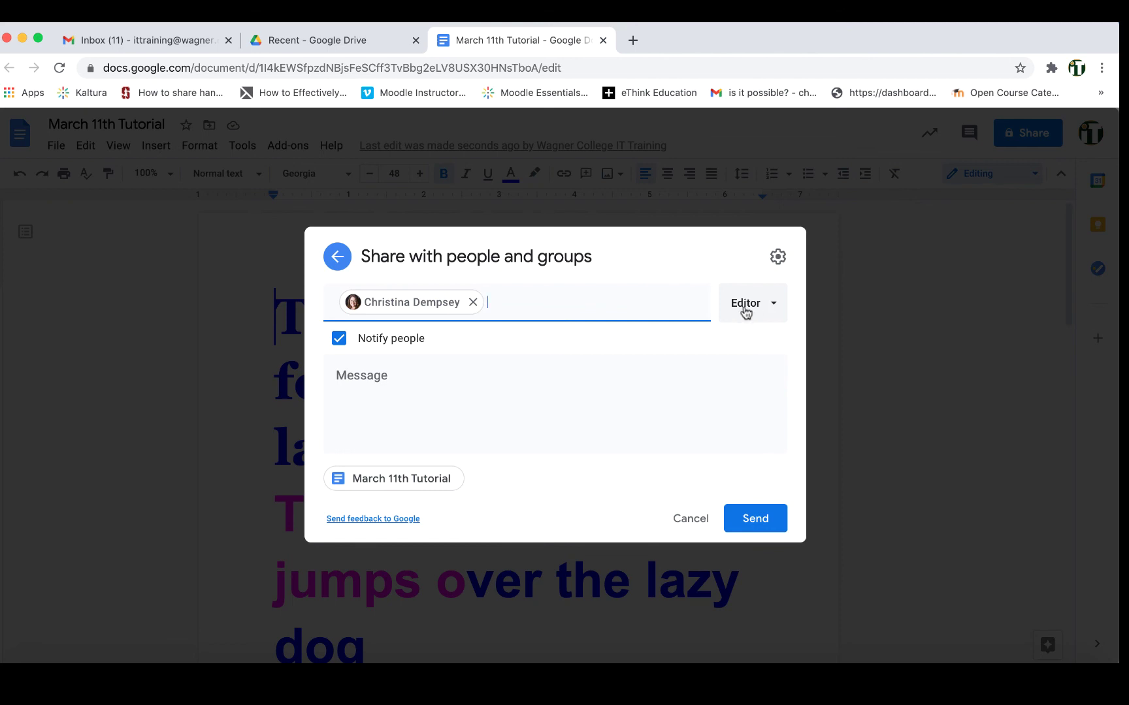
left_click(779, 317)
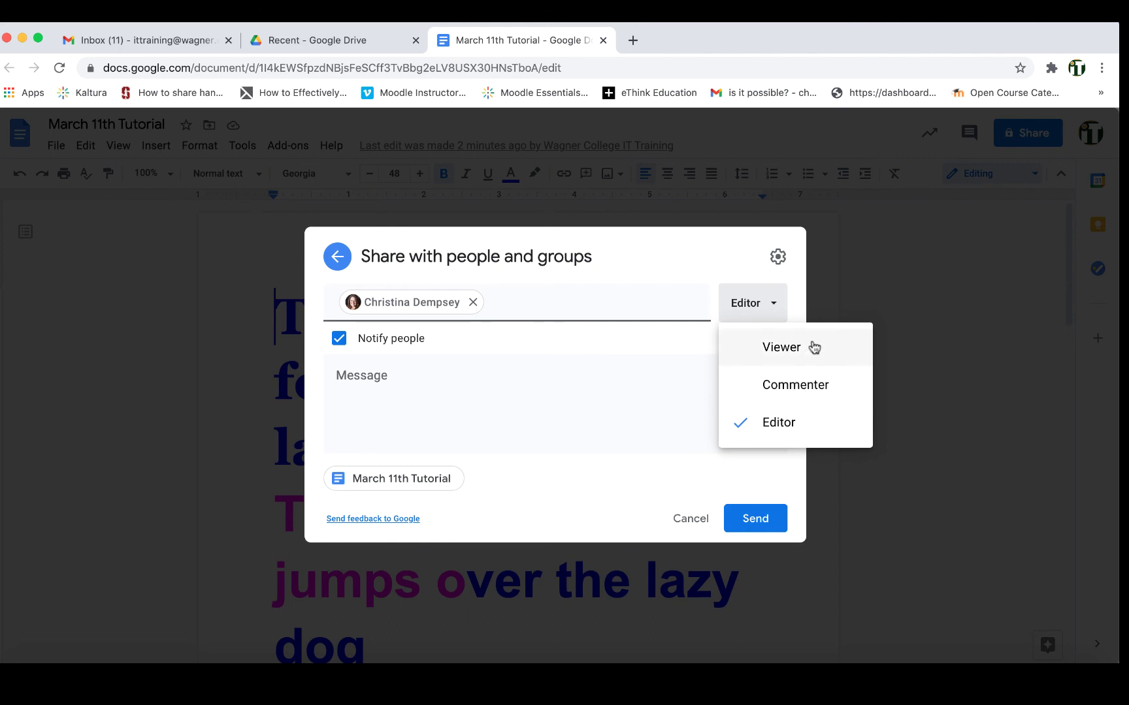
left_click(834, 388)
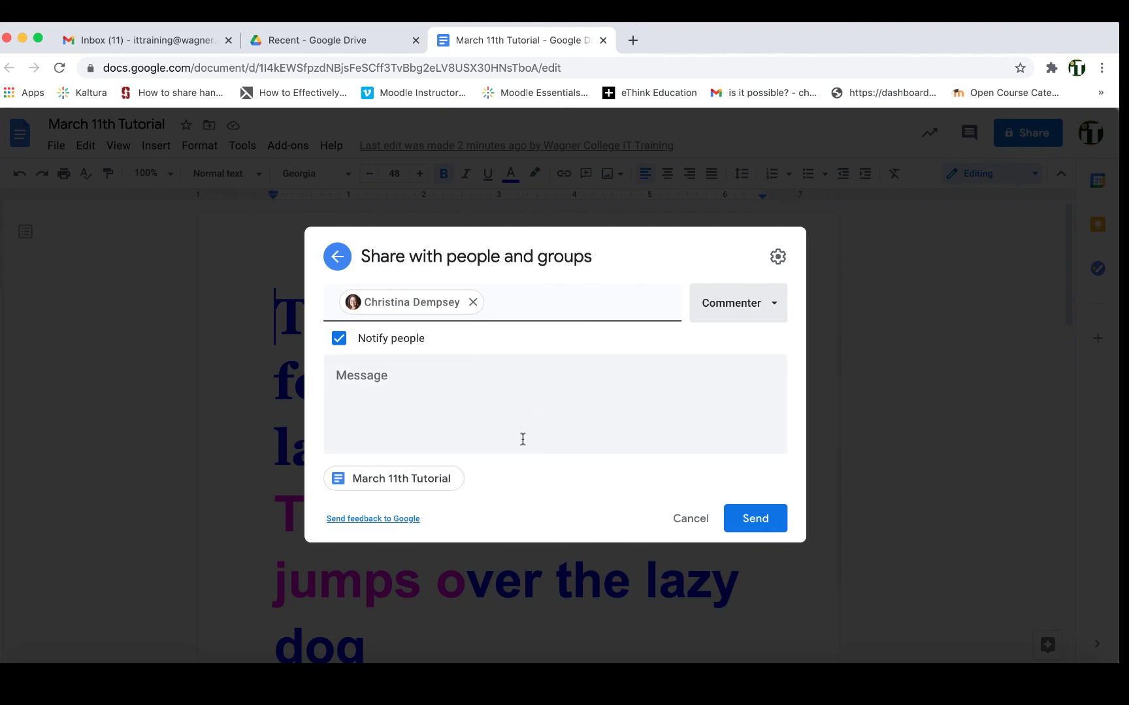
left_click(750, 521)
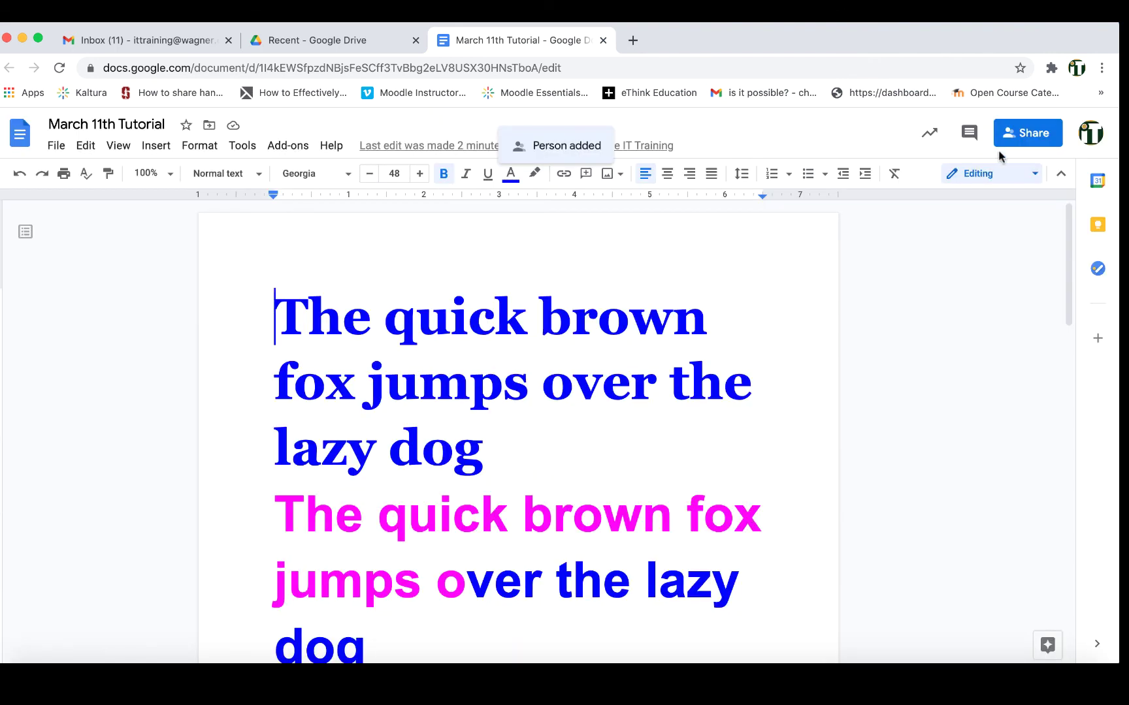
Review the access options for the added commenter in the document's sharing settings and close them.
left_click(1030, 134)
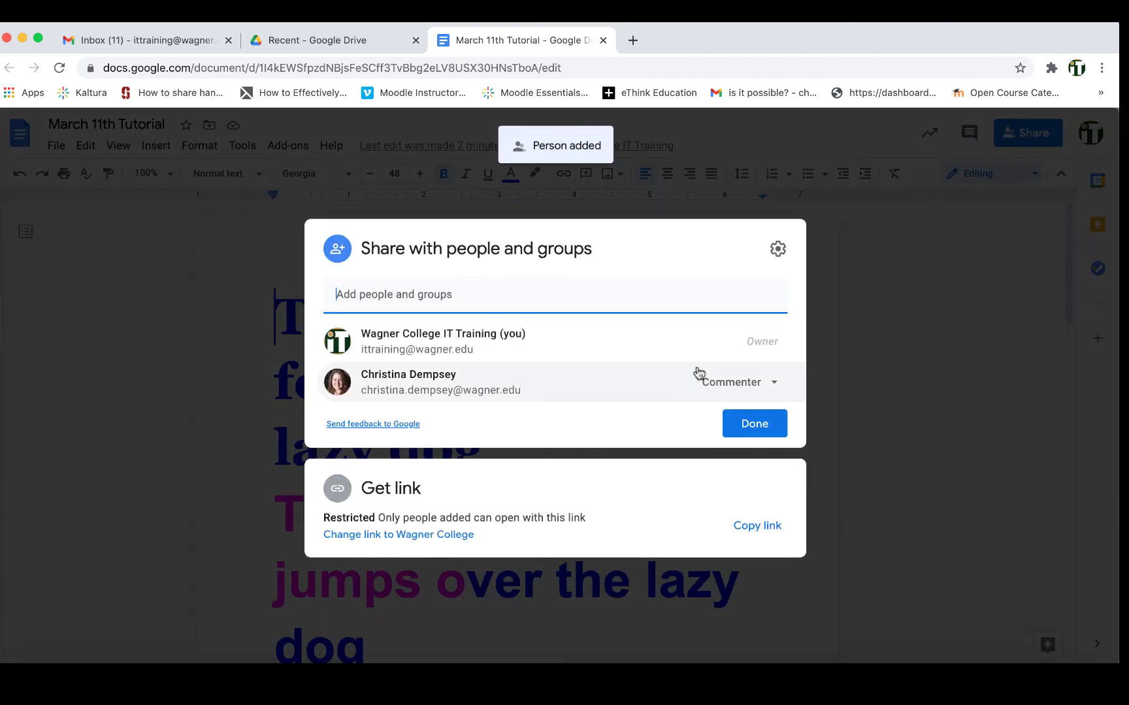
left_click(774, 383)
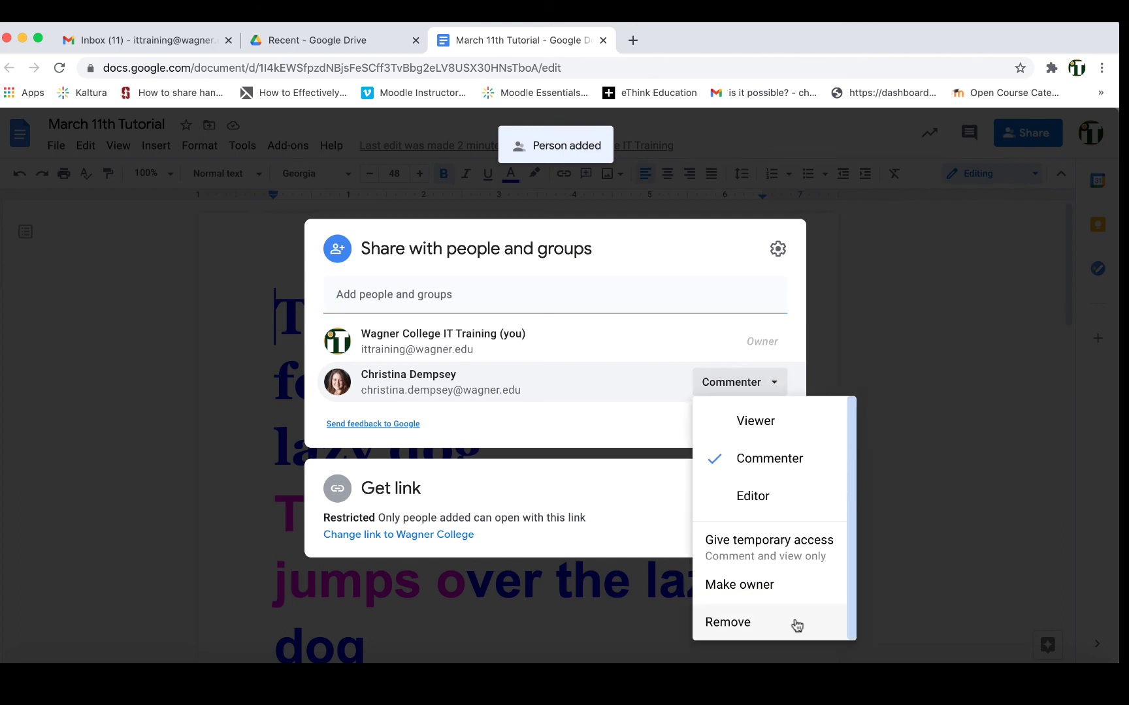
left_click(1004, 400)
left_click(1004, 399)
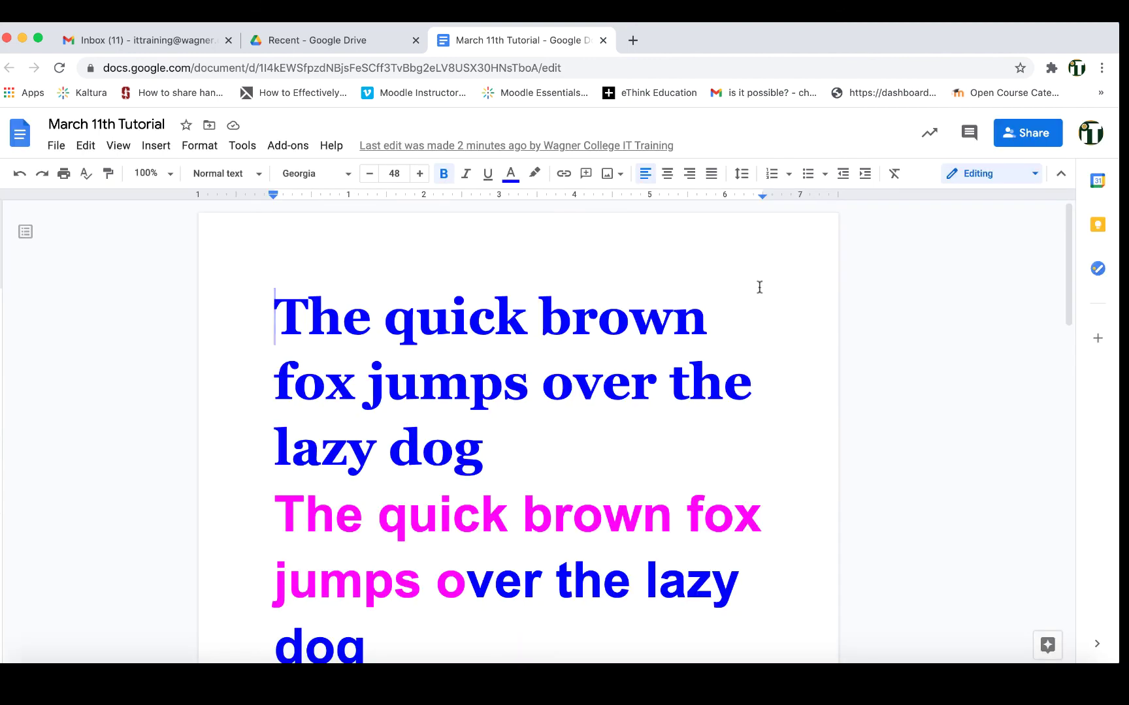
left_click(644, 391)
left_click(628, 430)
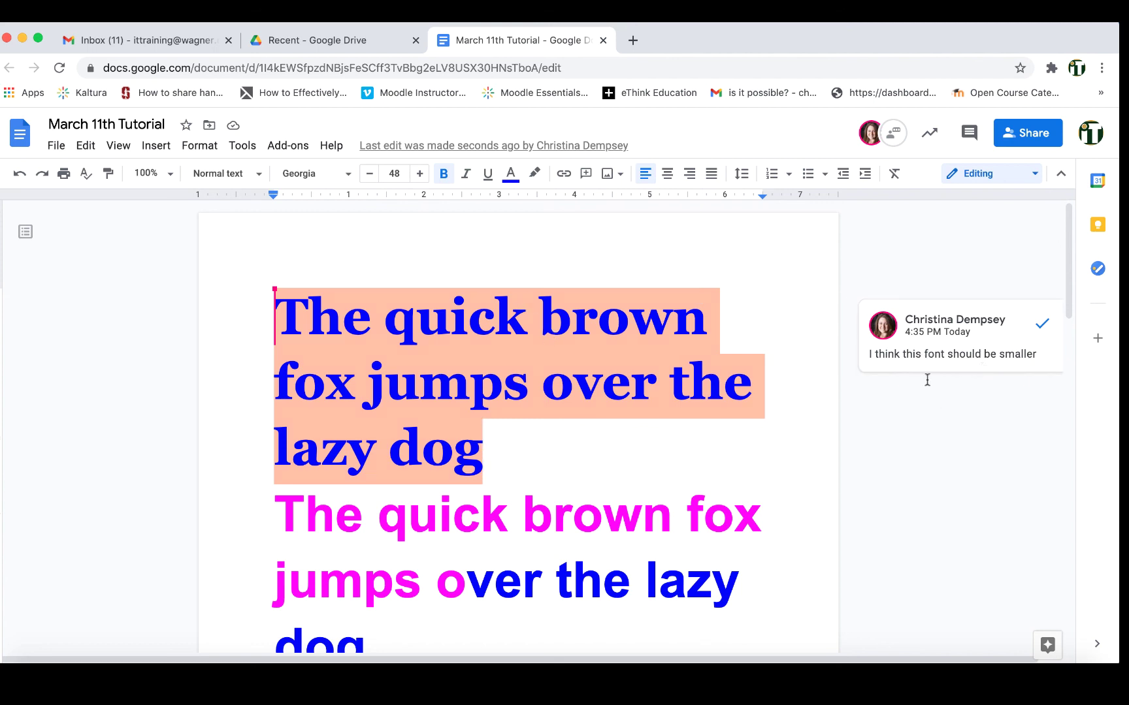
left_click(472, 322)
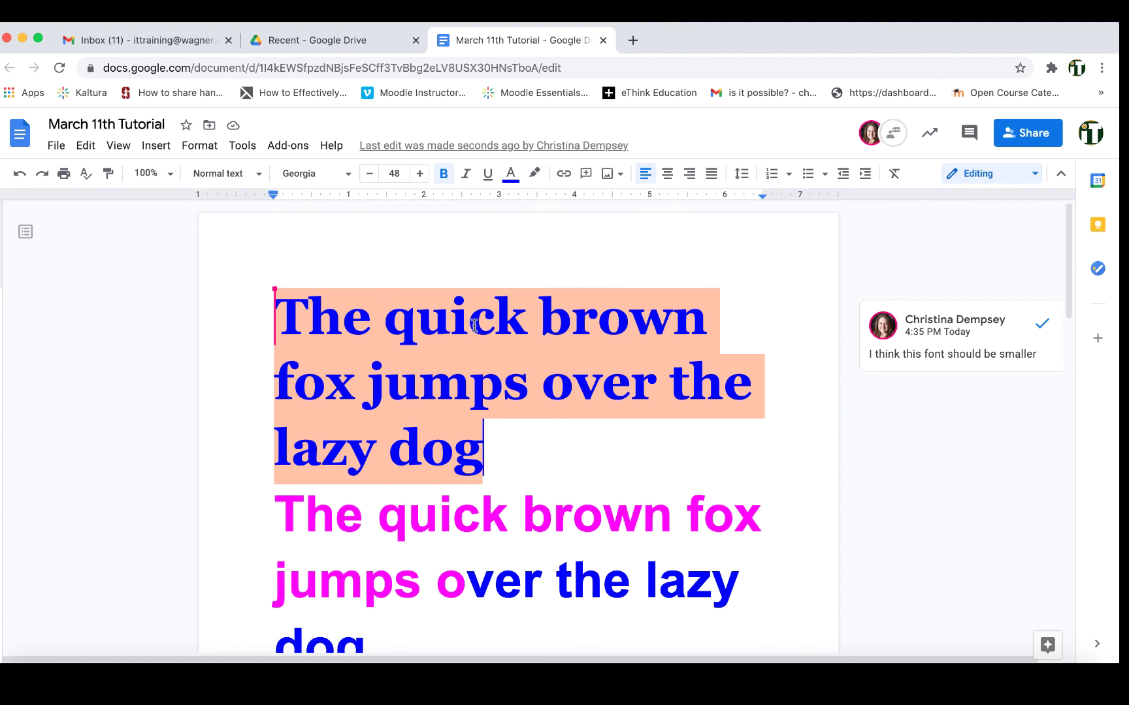
left_click(553, 464)
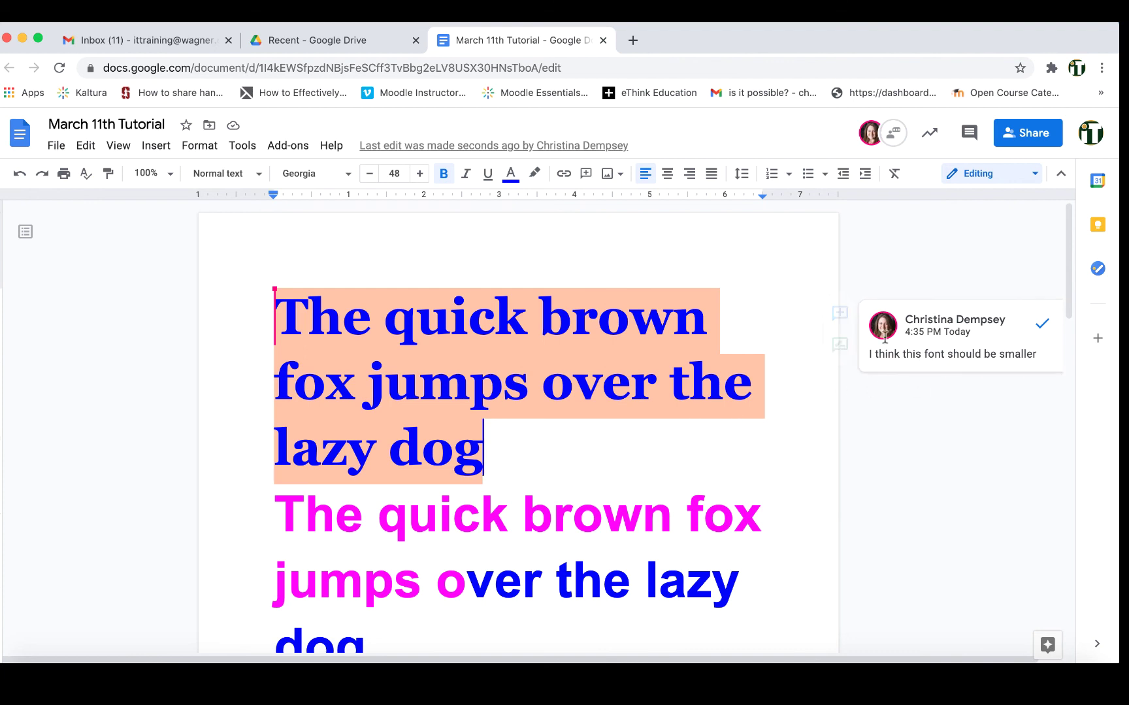
Reply "i agree. I will make the change now" to the comment asking for a smaller font.
left_click(953, 354)
left_click(937, 395)
type("i ag")
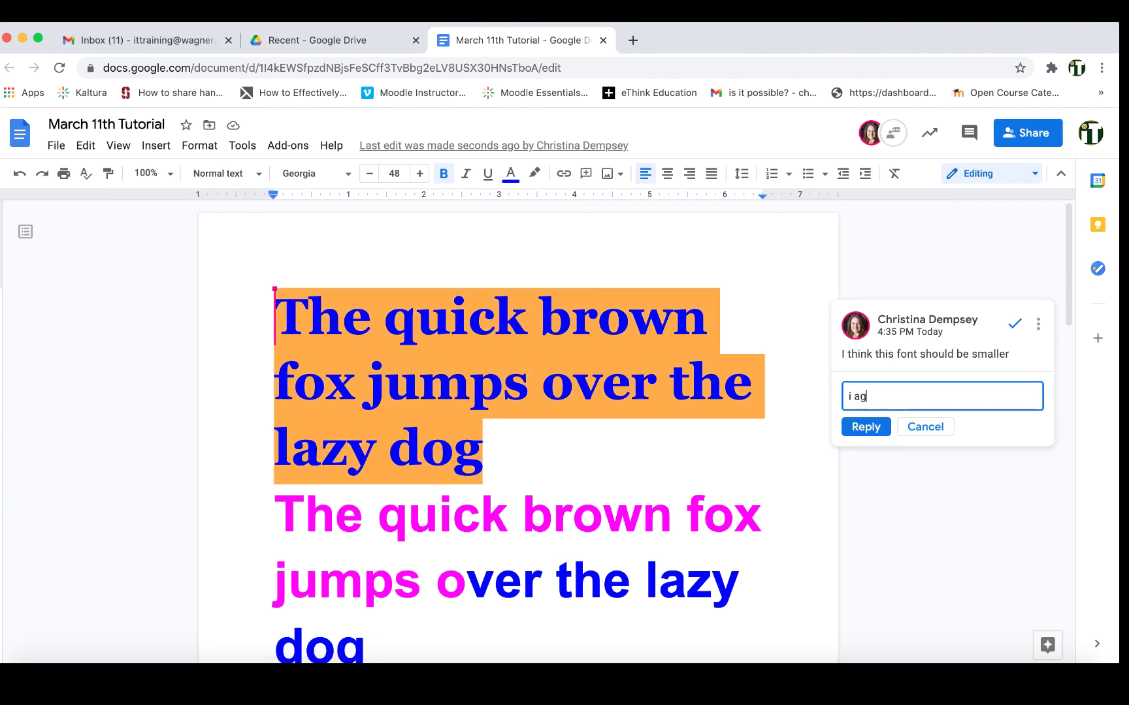
type("ree. I will make the can")
key("BackSpace")
key("BackSpace")
type("hange now")
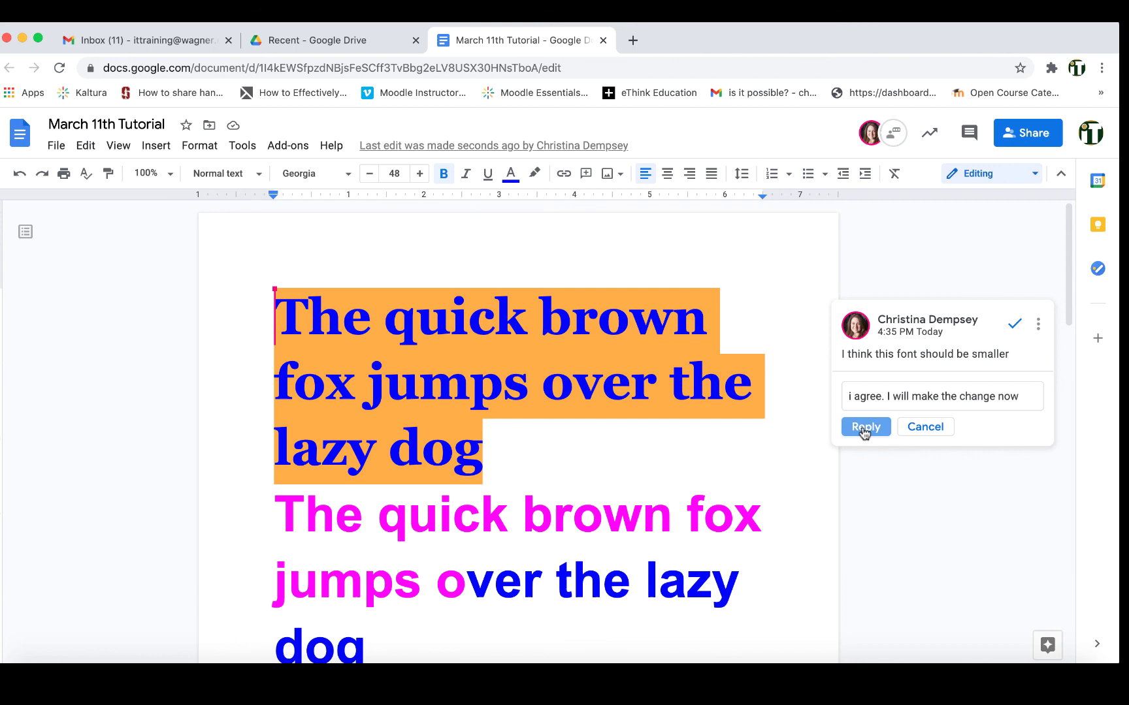
left_click(864, 428)
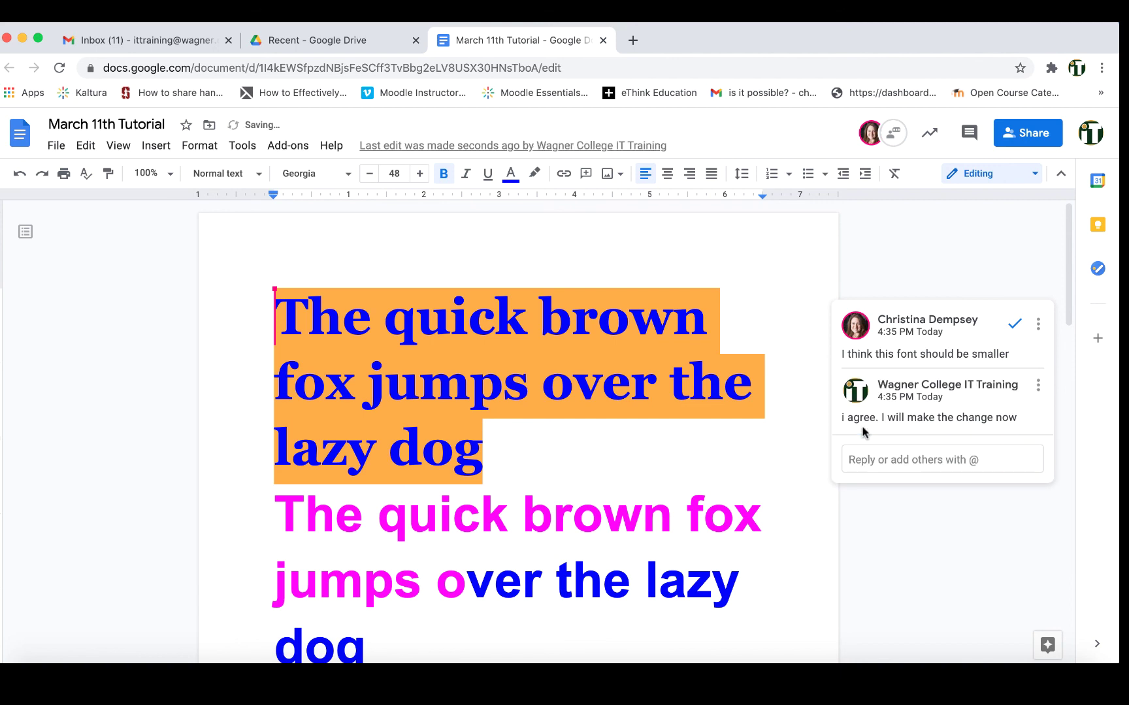
Set the blue Georgia sentence to font size 20 and check the options available for the original comment.
left_click(468, 448)
left_click_drag(524, 466, 276, 315)
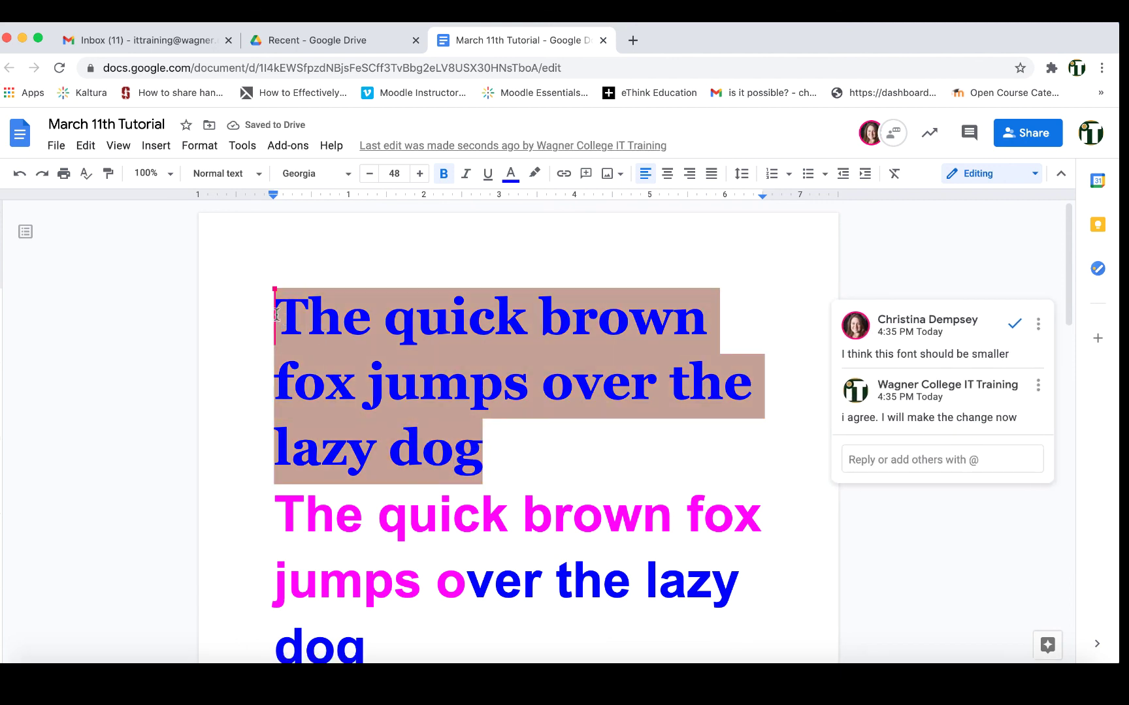
left_click(393, 173)
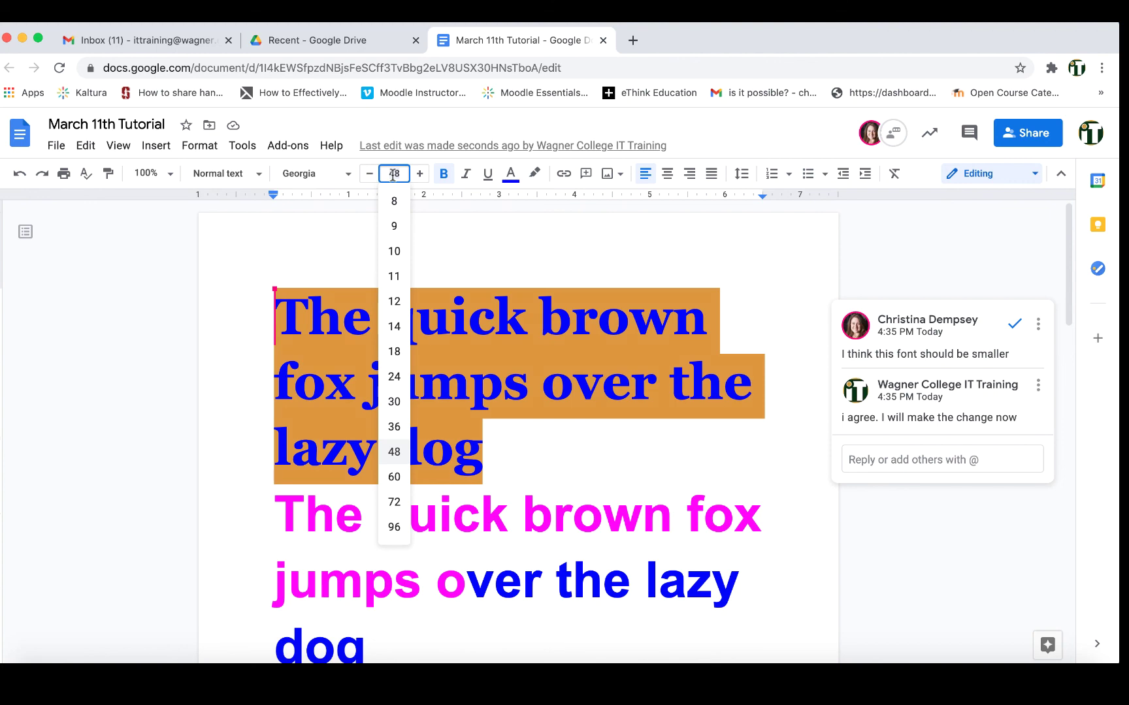
key("Return")
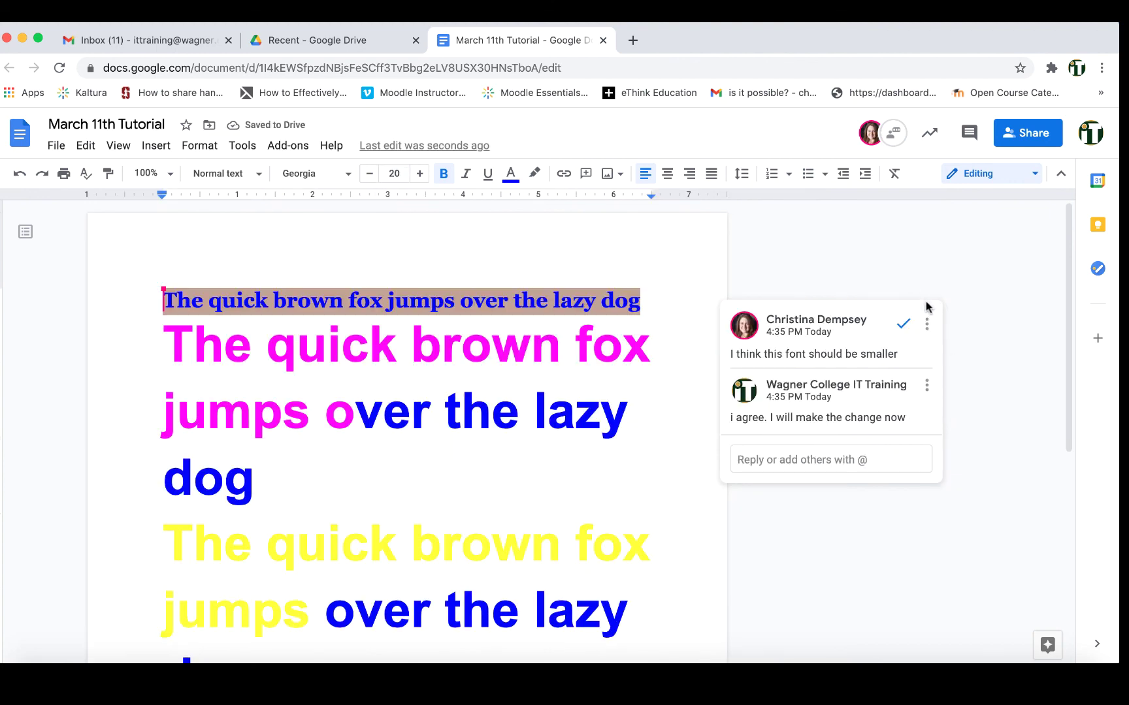
left_click(926, 325)
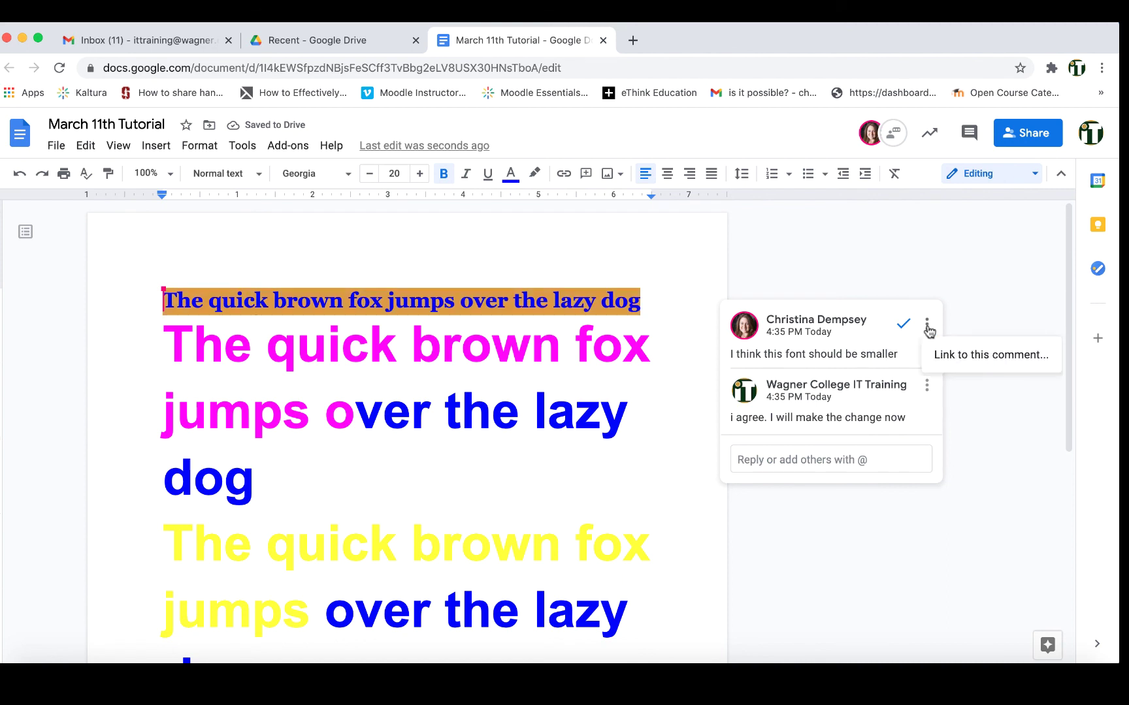
left_click(946, 243)
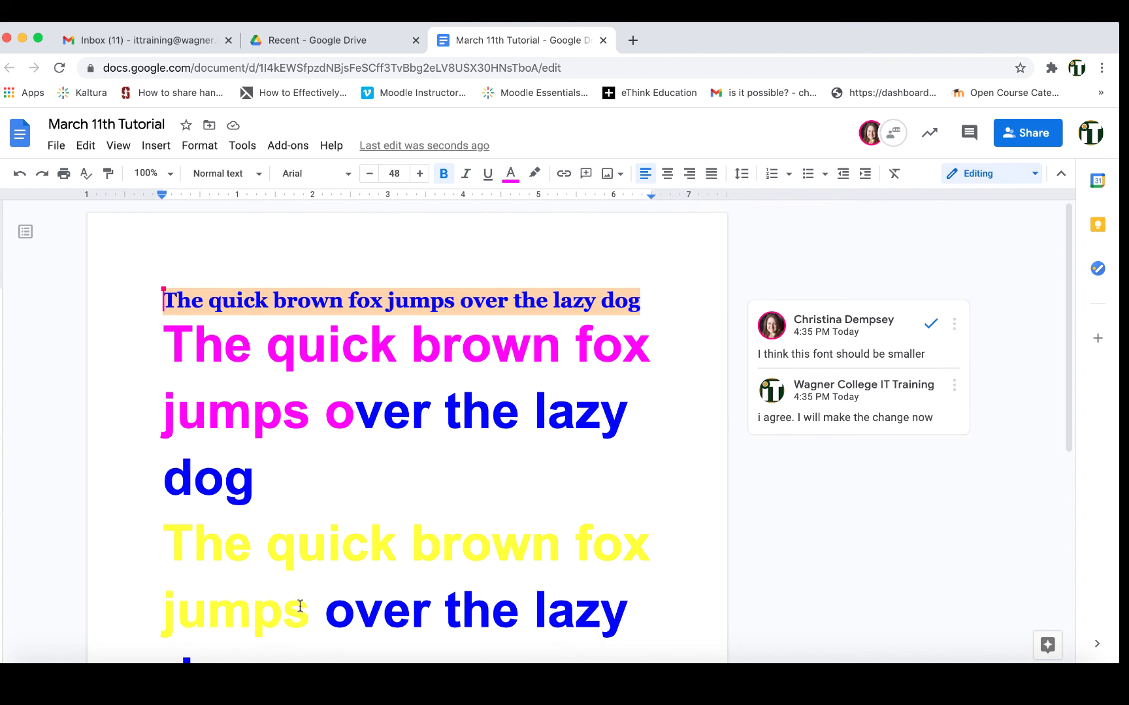
Add the comment "What do you think of this color?" to the yellow text "The quick brown fox jumps".
left_click_drag(309, 609, 174, 544)
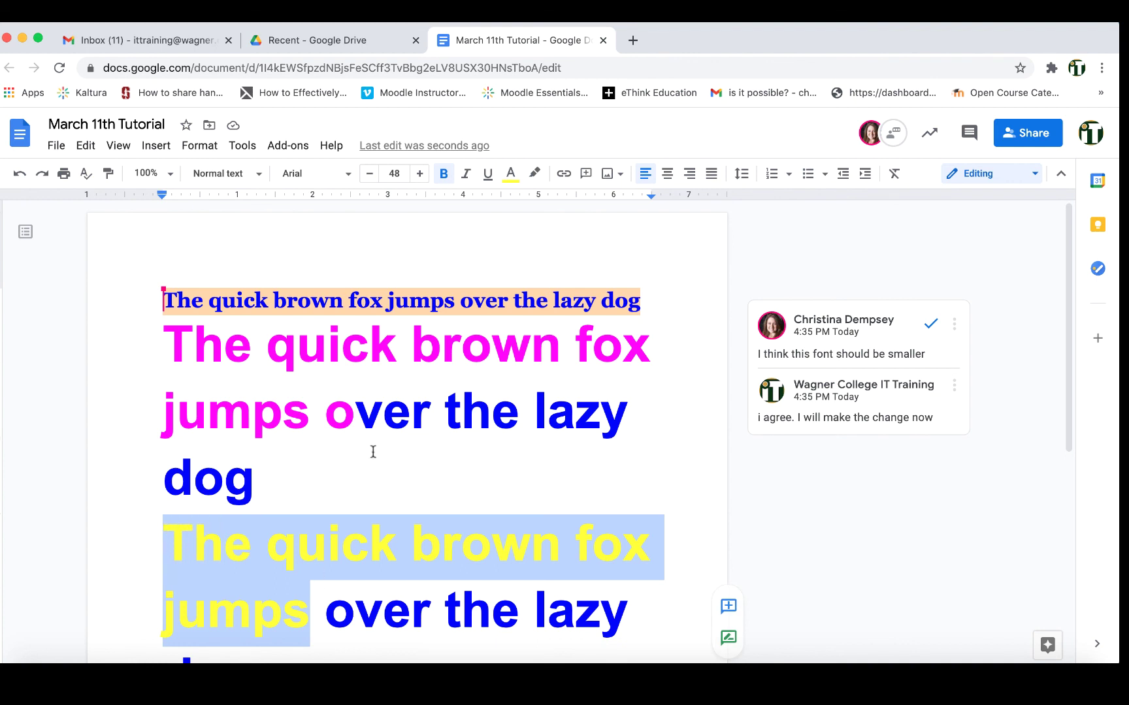
left_click(585, 175)
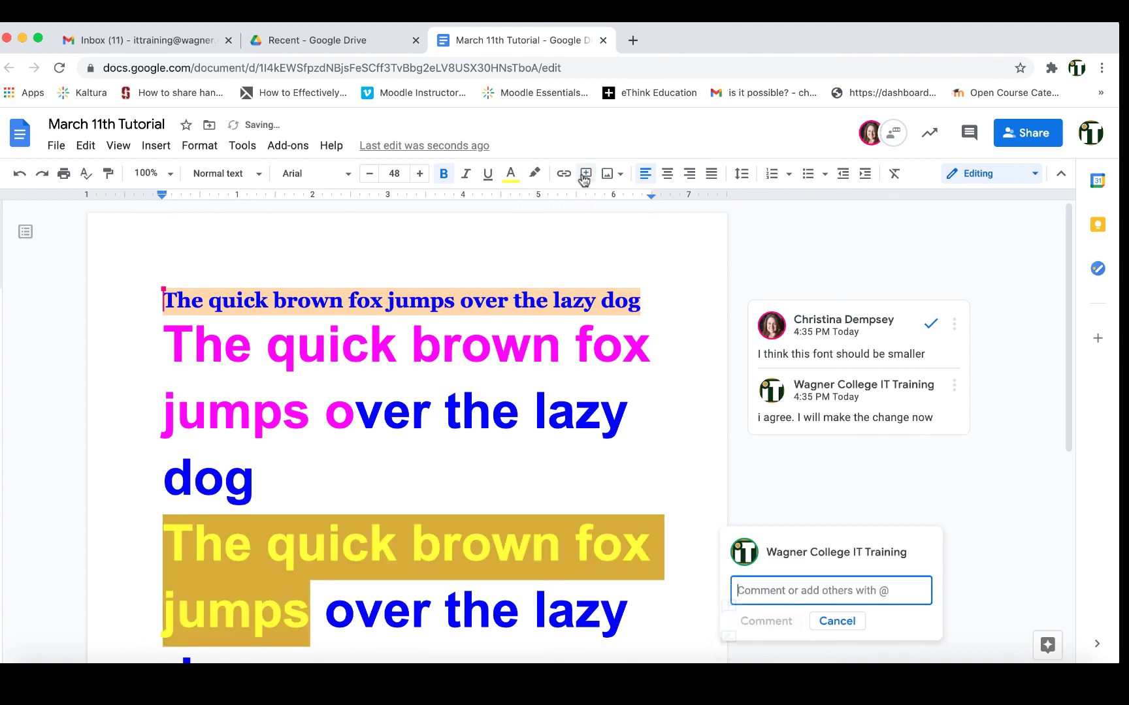
type("What")
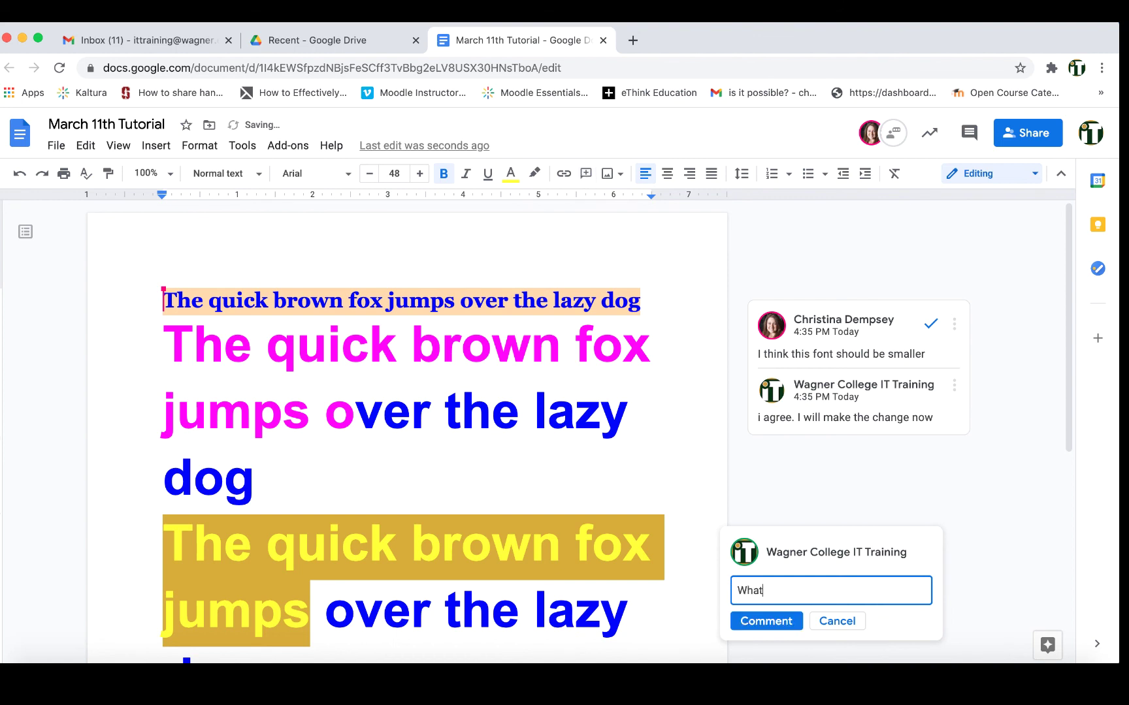
type(" do you think of th")
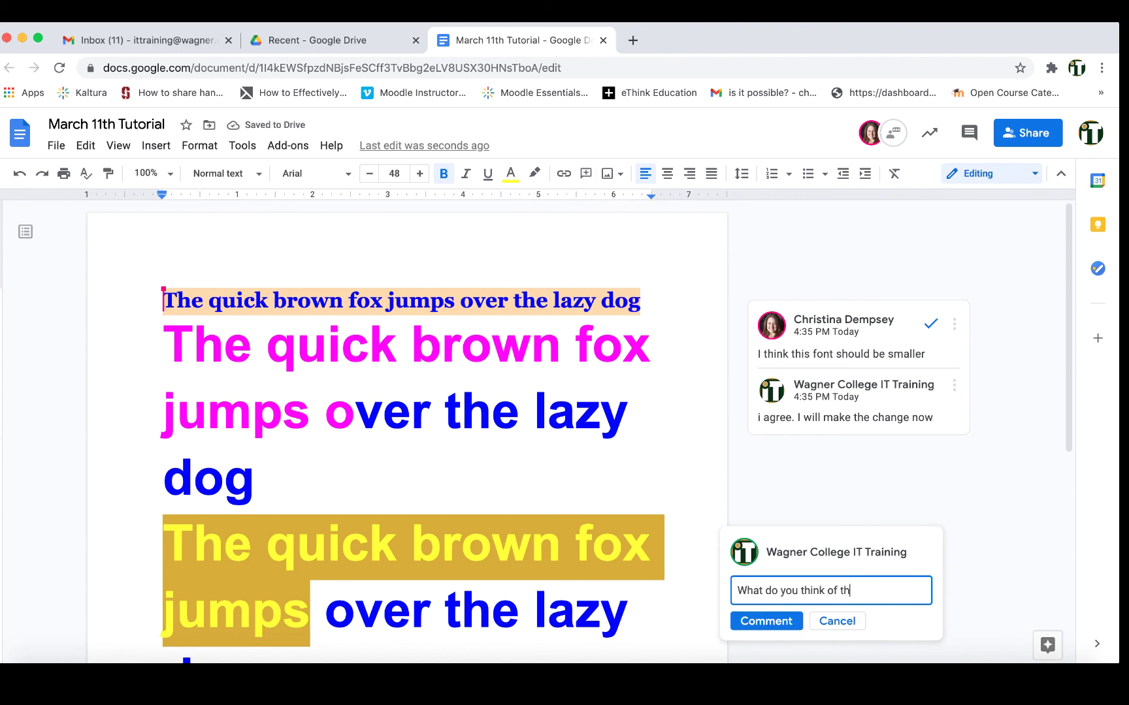
type("is color?")
left_click(758, 622)
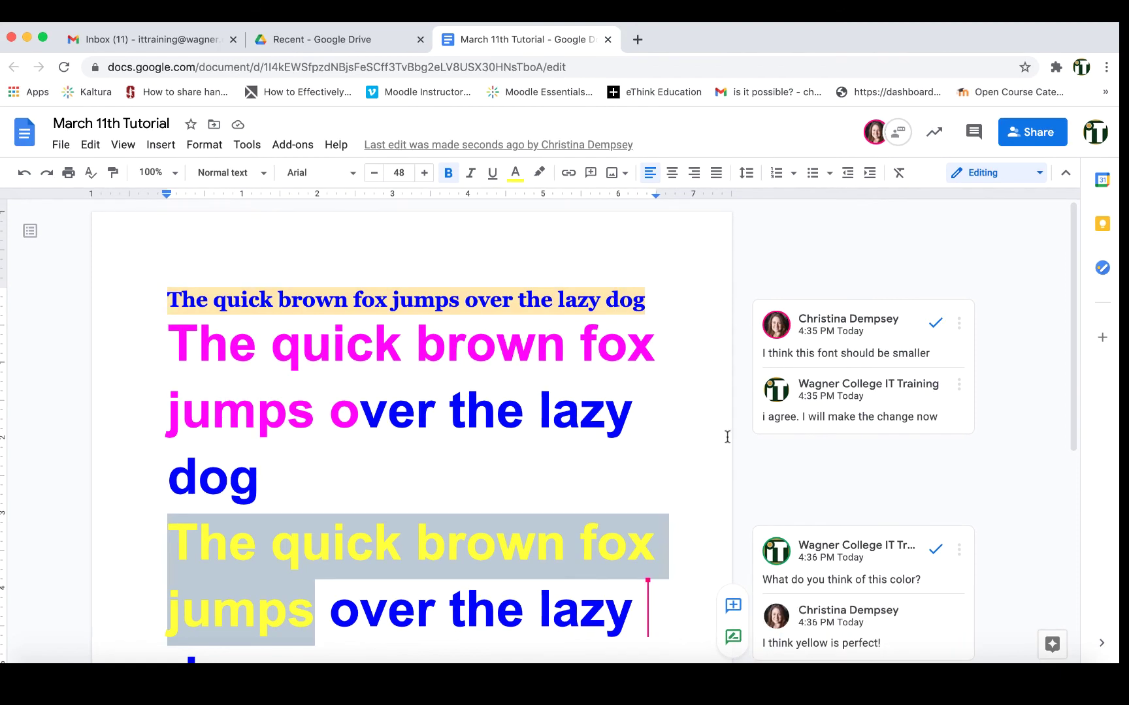
Read the reply about the yellow color and mark both the font-size and color discussions as resolved.
scroll(722, 438, "down", 2)
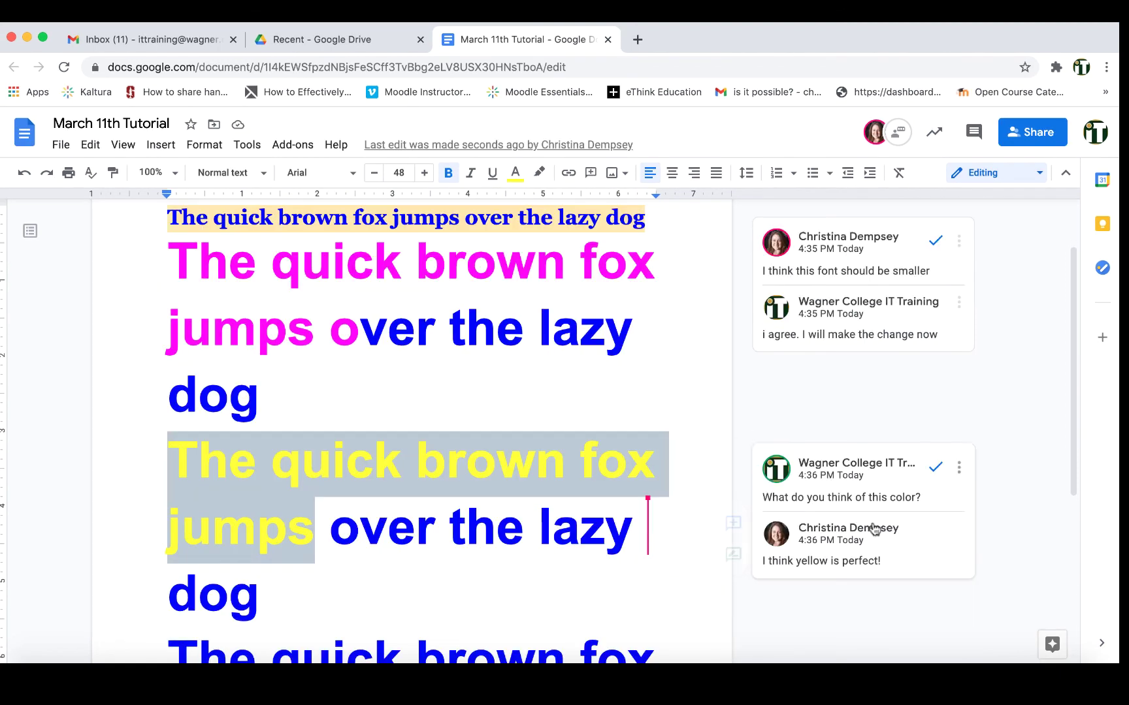
left_click(630, 601)
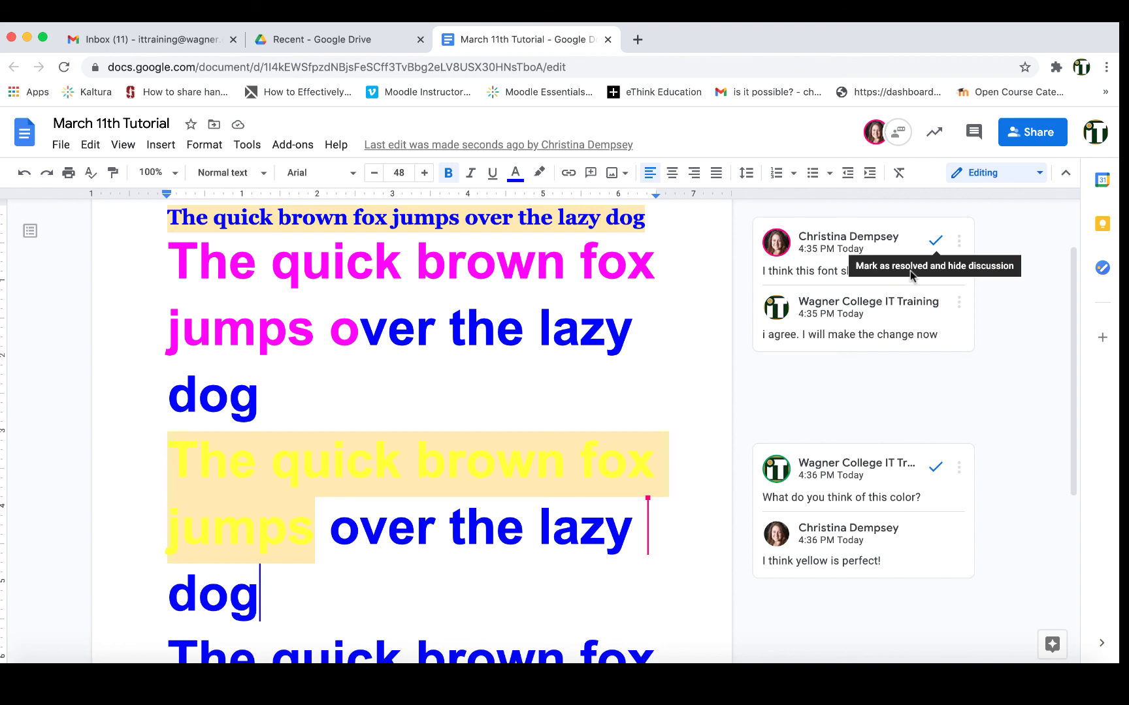
left_click(935, 241)
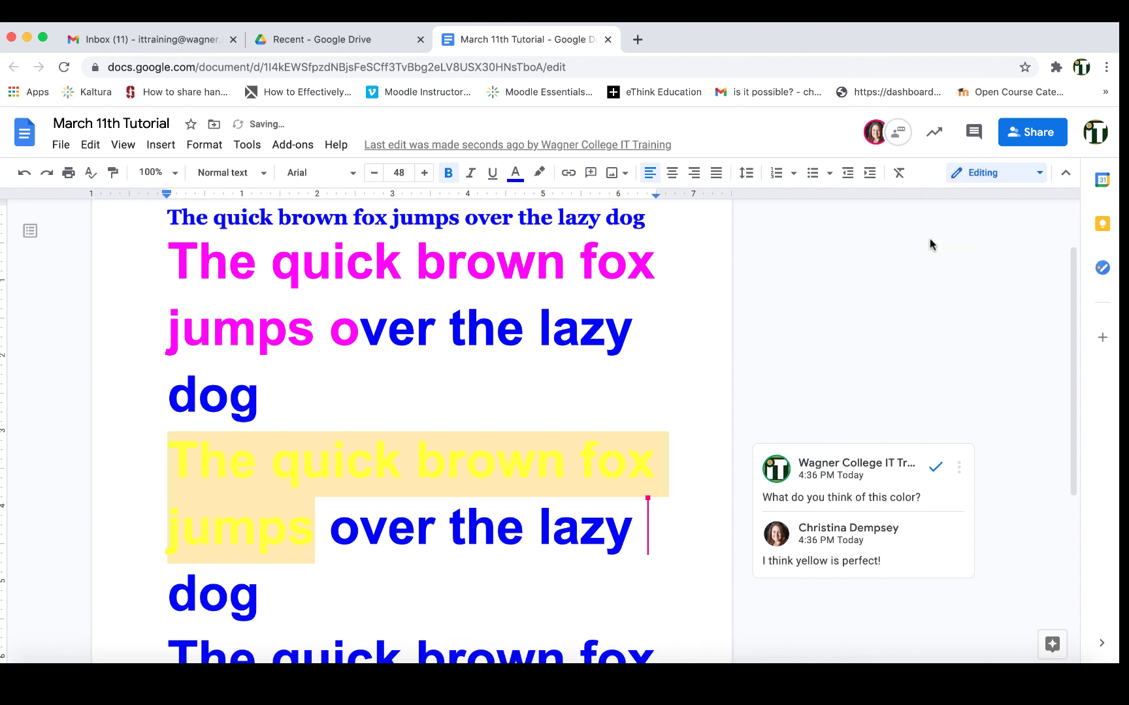
left_click(935, 466)
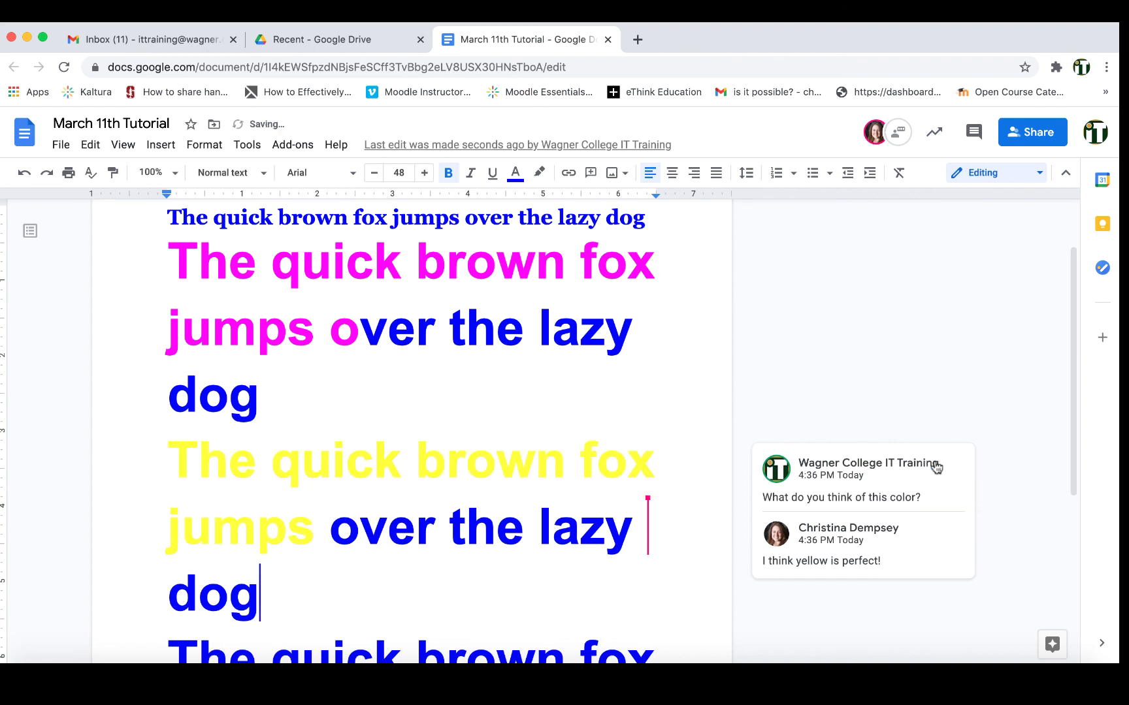
Review the resolved discussions and their re-open options in the document's comment history and close it.
left_click(975, 133)
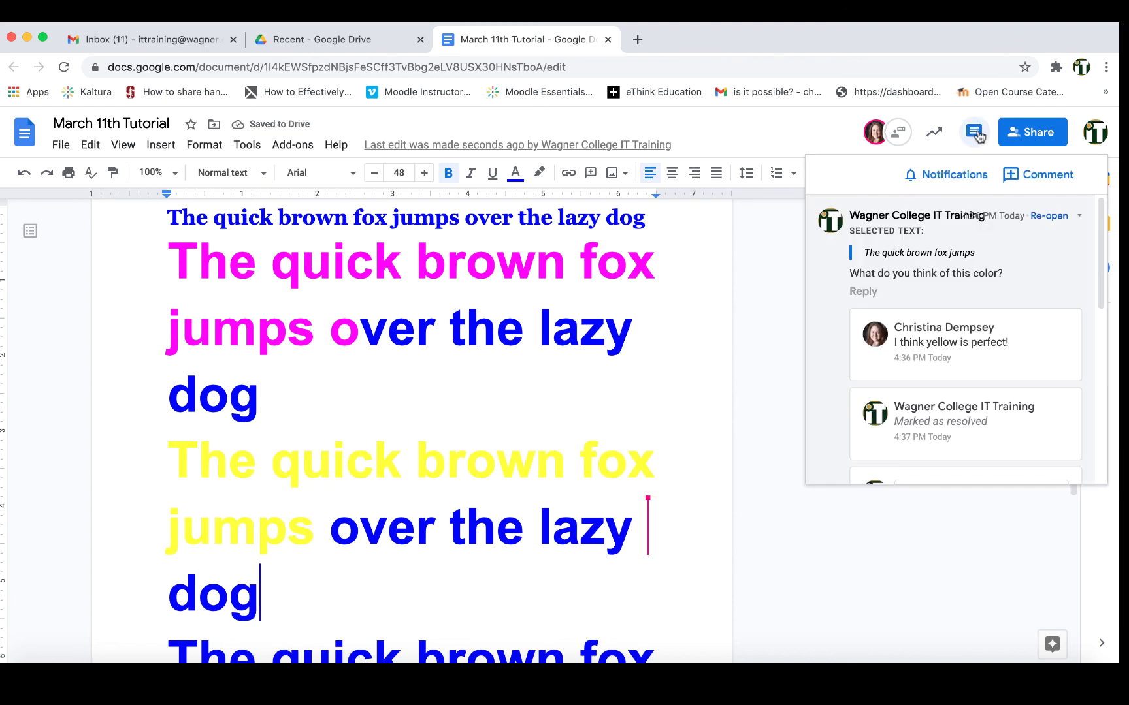
scroll(955, 407, "down", 2)
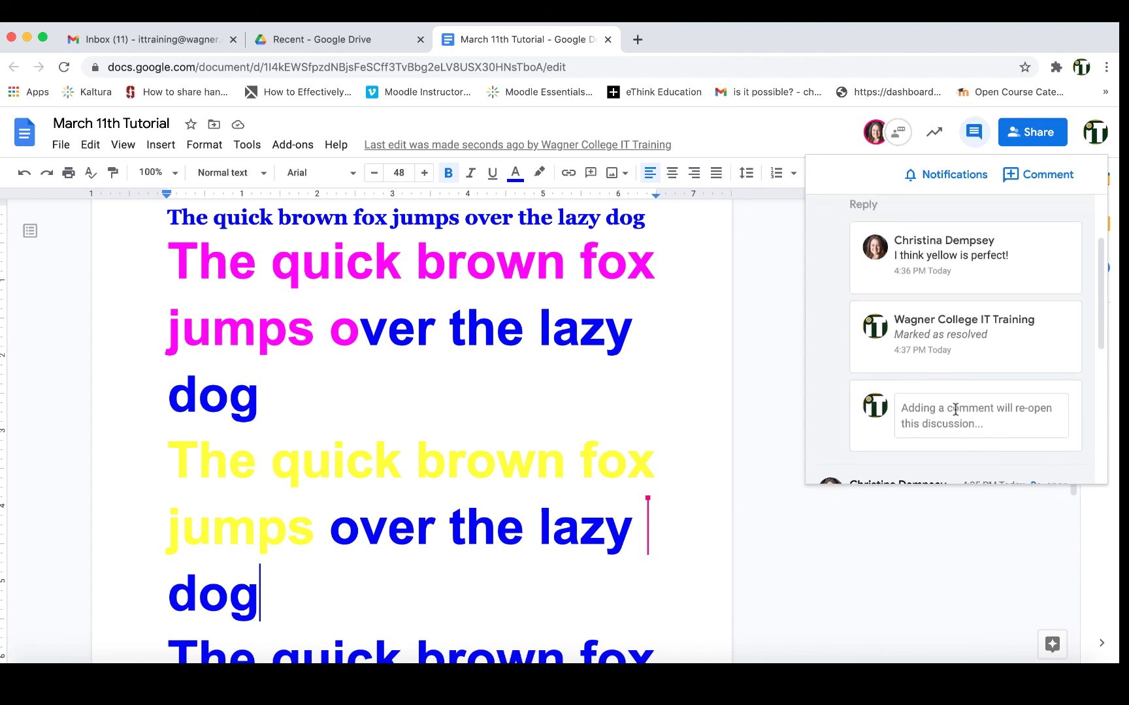
scroll(919, 406, "up", 3)
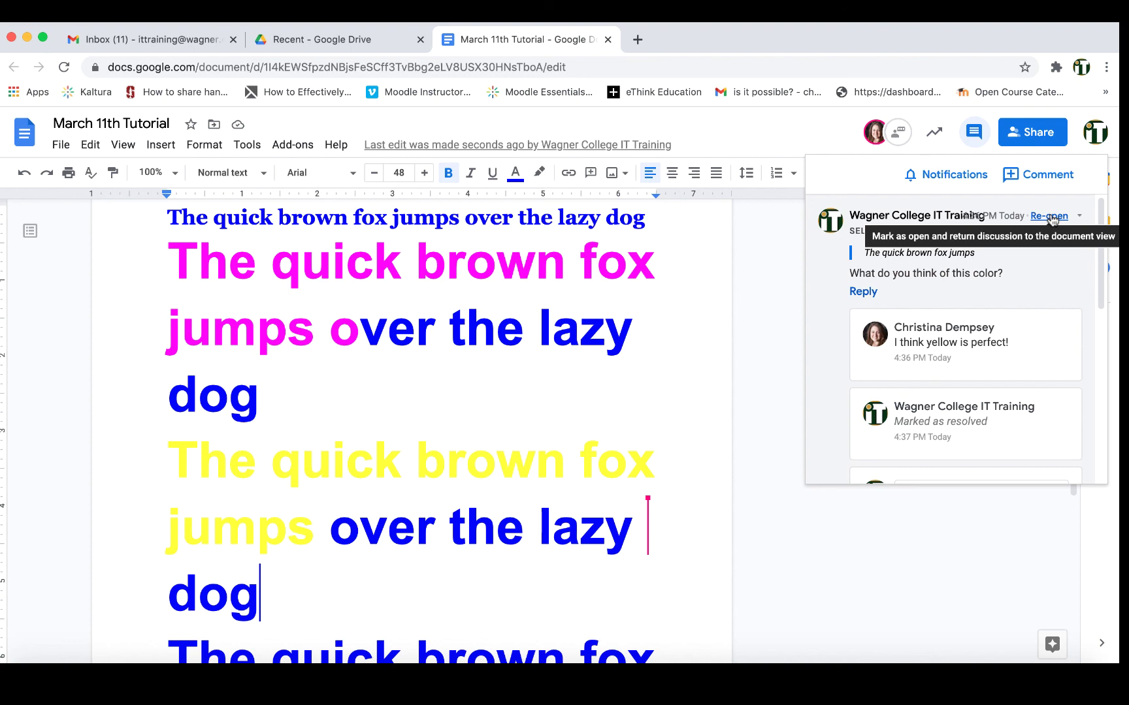
scroll(1051, 220, "down", 5)
scroll(1031, 293, "down", 3)
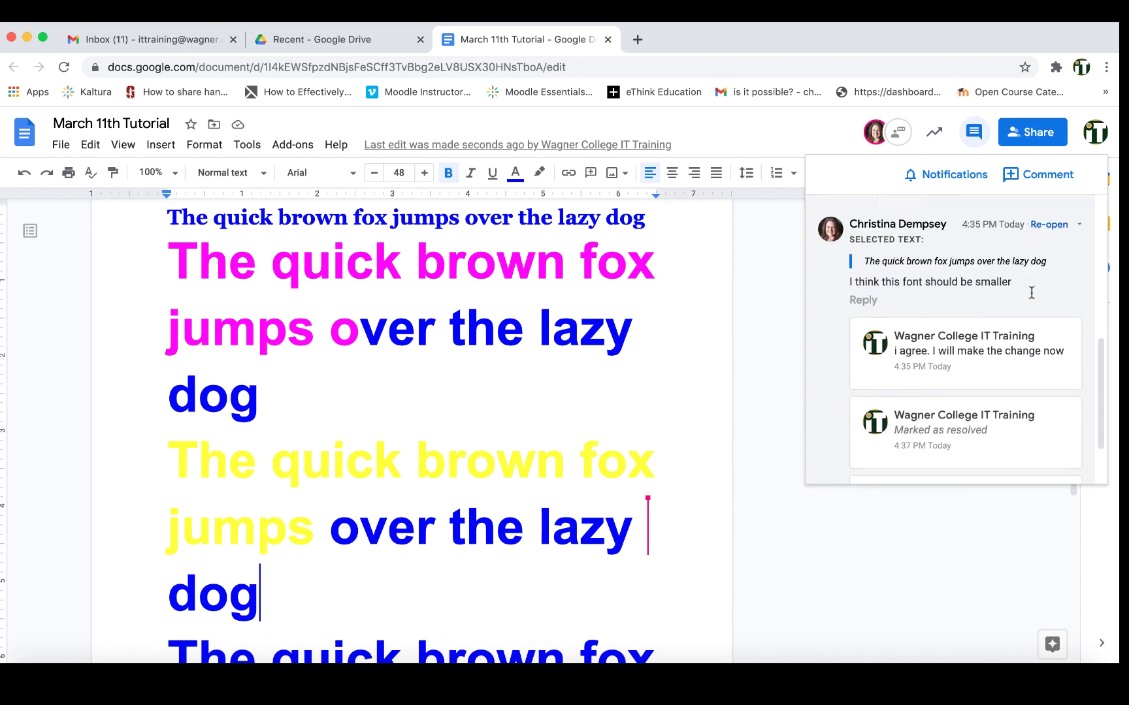
scroll(1031, 292, "down", 2)
left_click(748, 307)
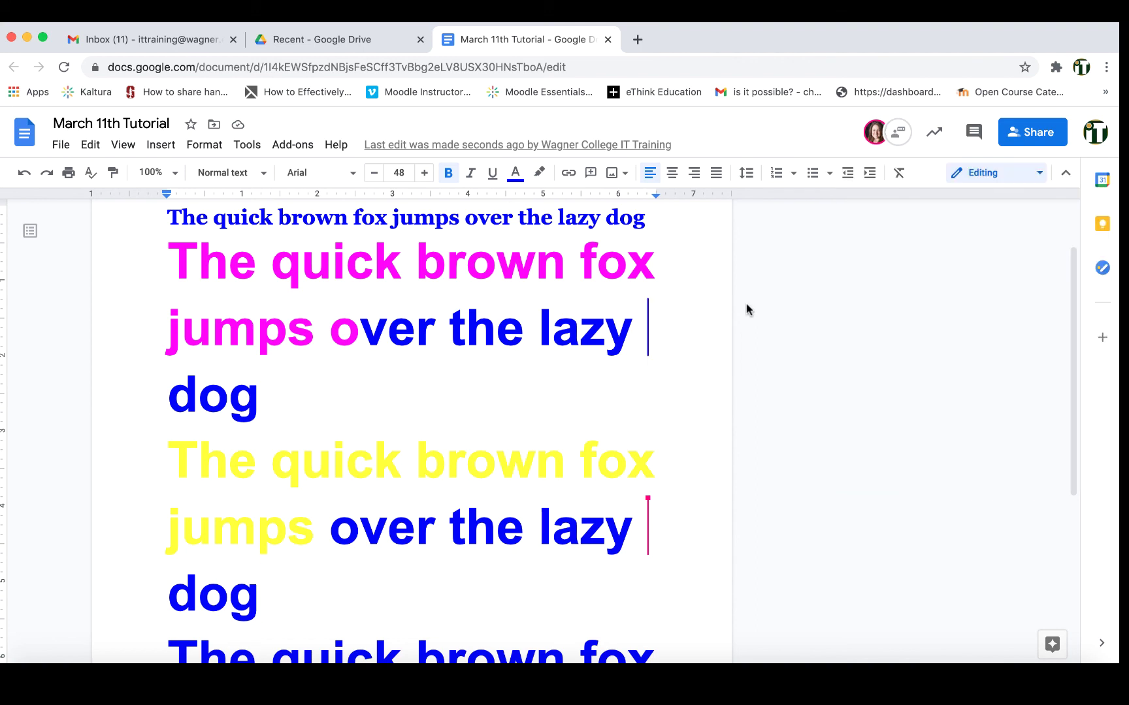